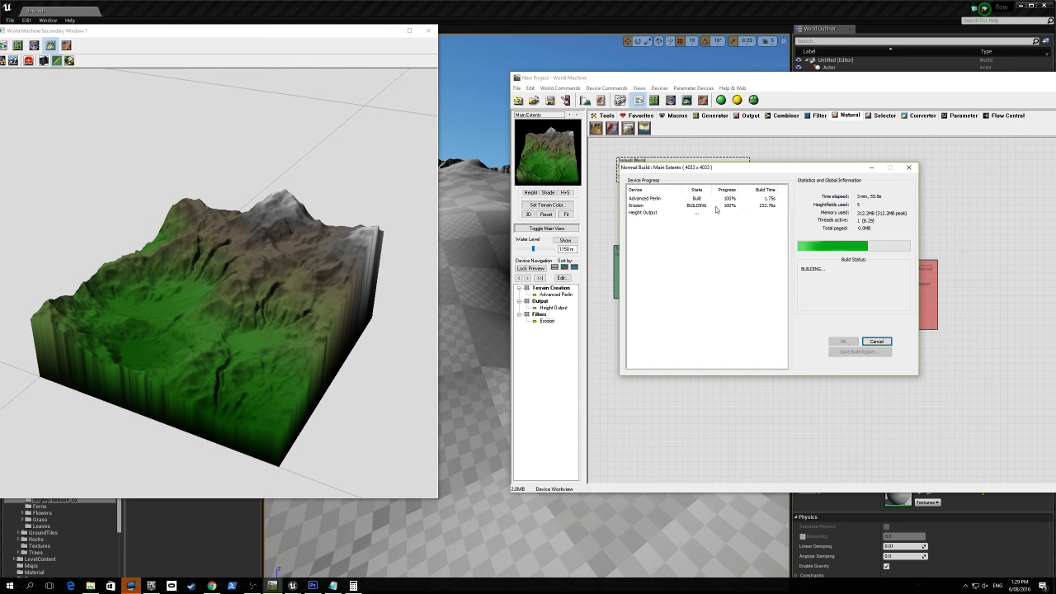
- Close the completed world build report and examine the eroded terrain up close in the 3D preview
left_click(843, 340)
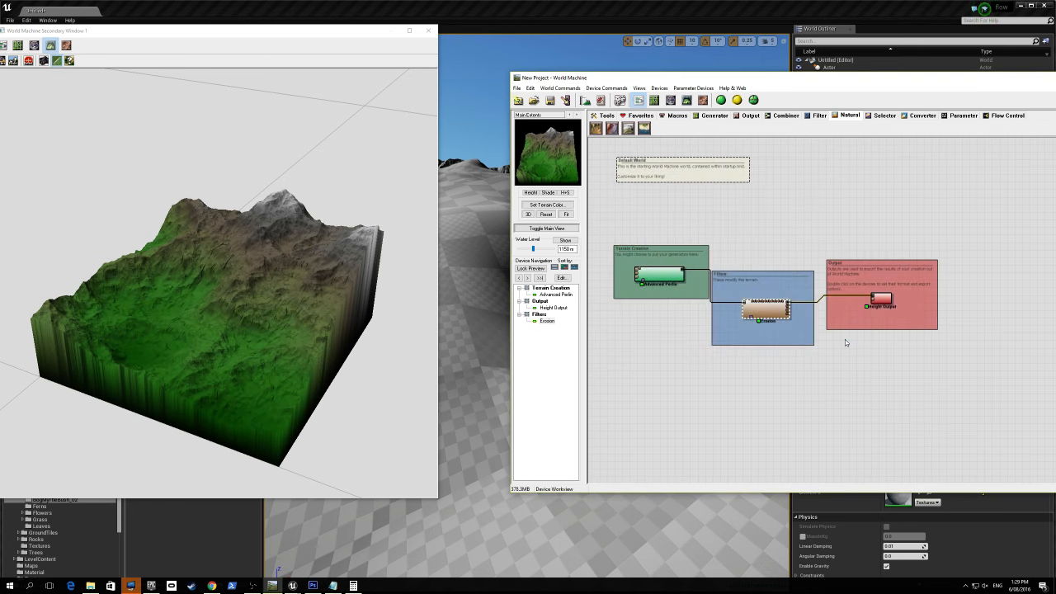
scroll(212, 282, "up", 5)
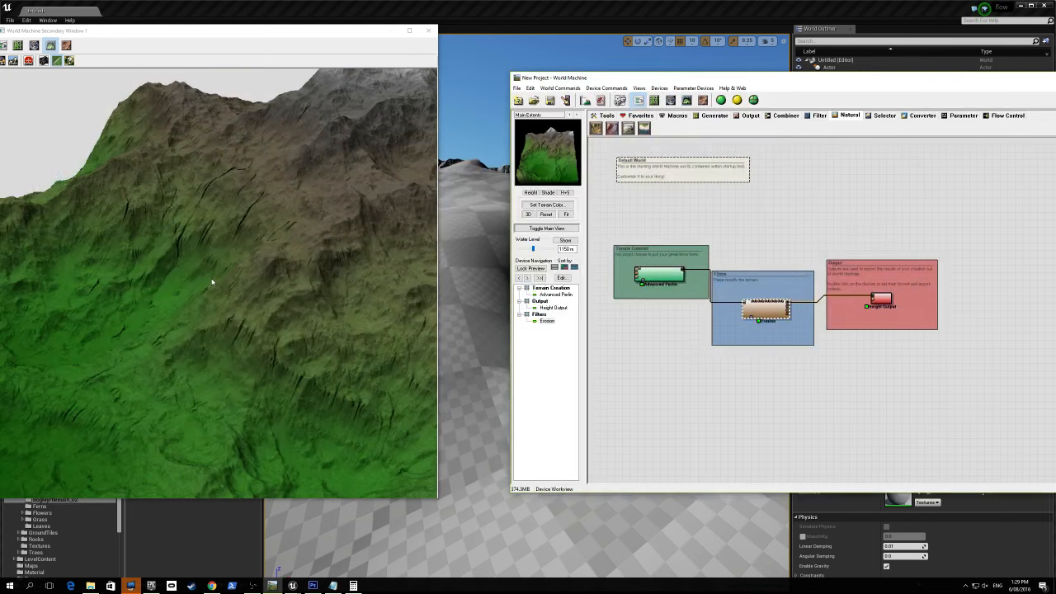
left_click(250, 282)
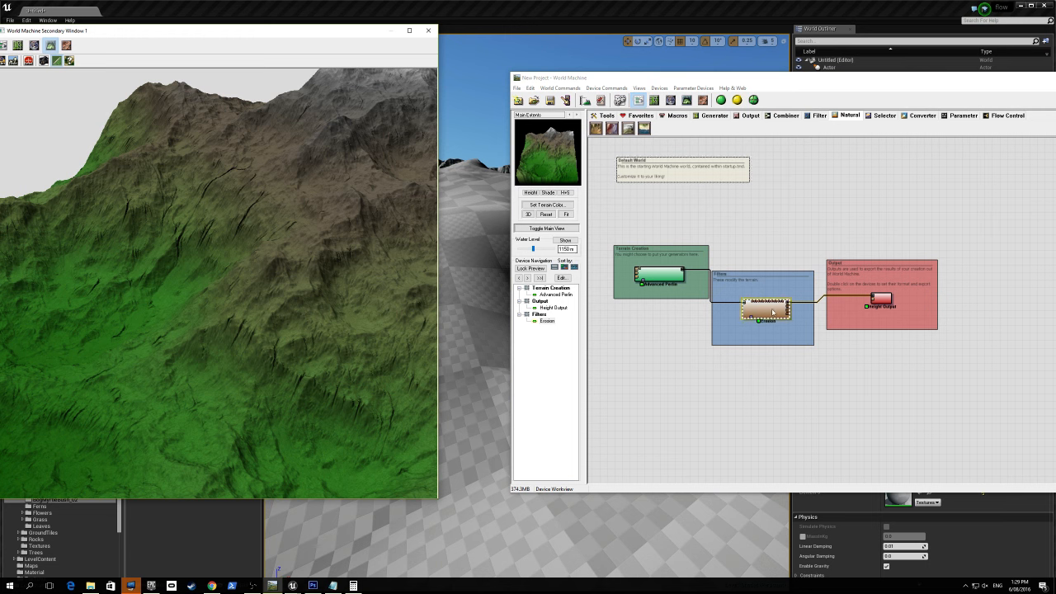
- Set the Height Output device's file to GenericLandscape_v02.r16 in the WorldMachineterrains folder
double_click(881, 298)
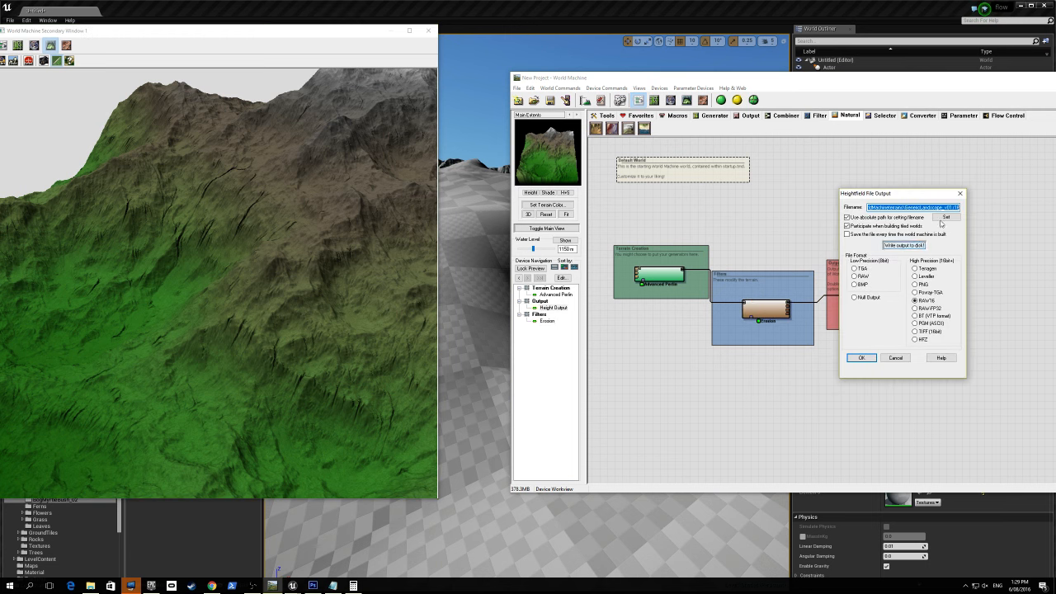
left_click(945, 217)
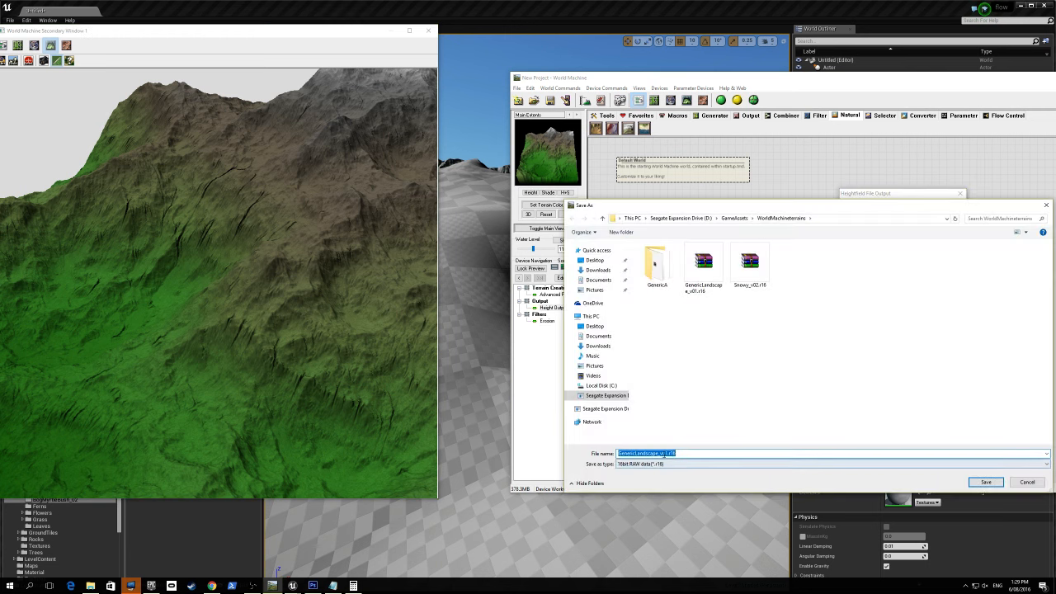
left_click(679, 453)
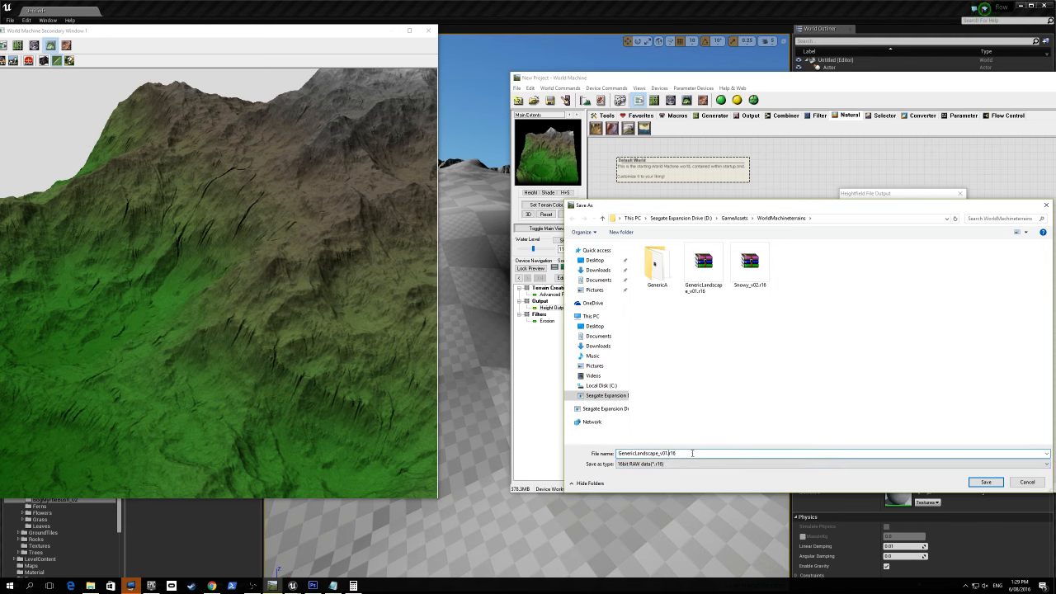
key("Return")
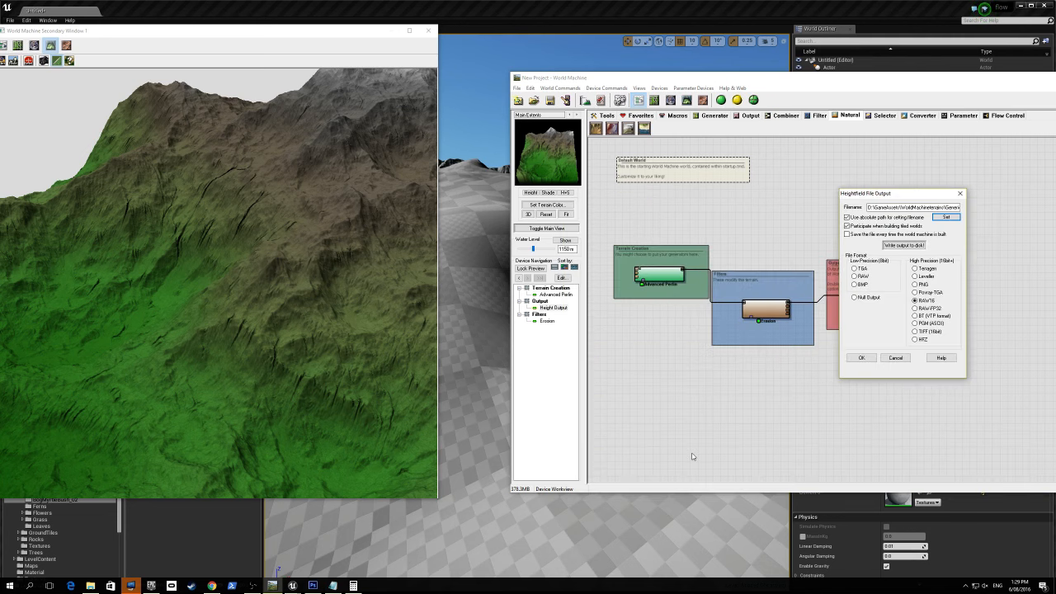
left_click(861, 357)
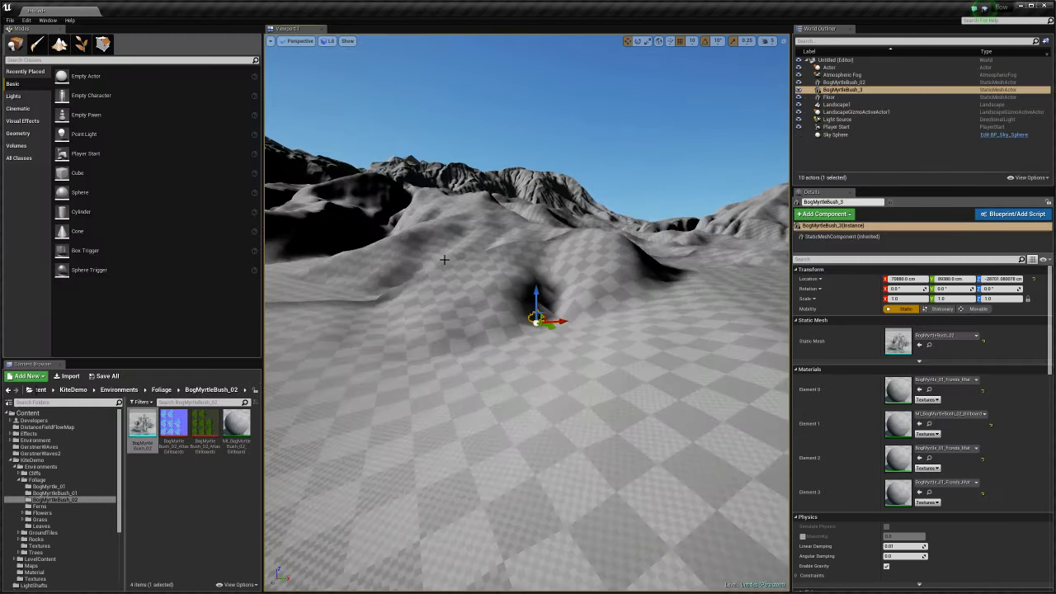
- In Unreal Editor, focus on Landscape1 and examine the whole existing terrain from a distance
scroll(444, 259, "up", 10)
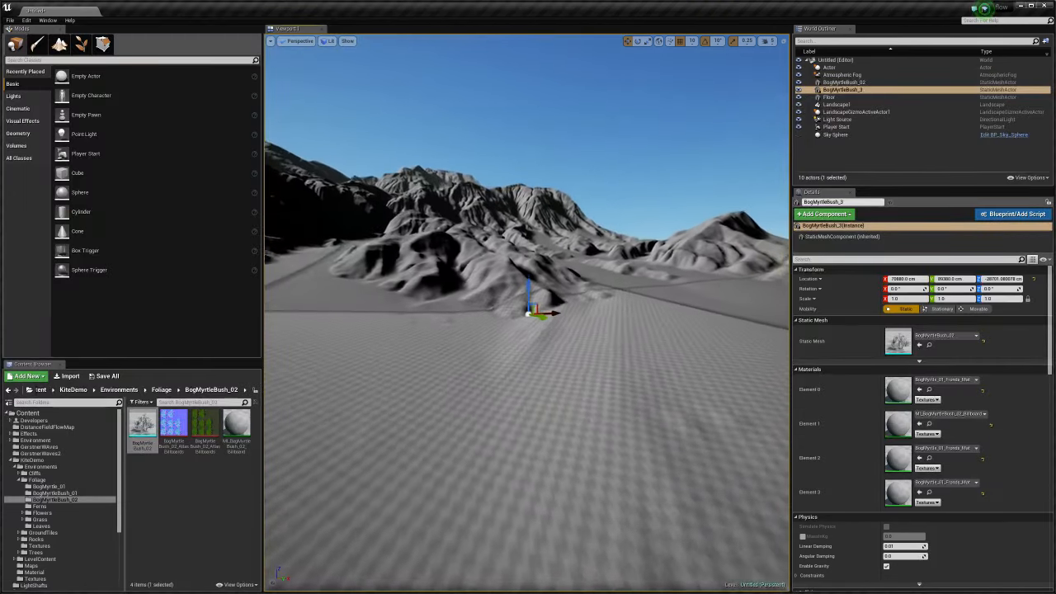
scroll(526, 313, "down", 10)
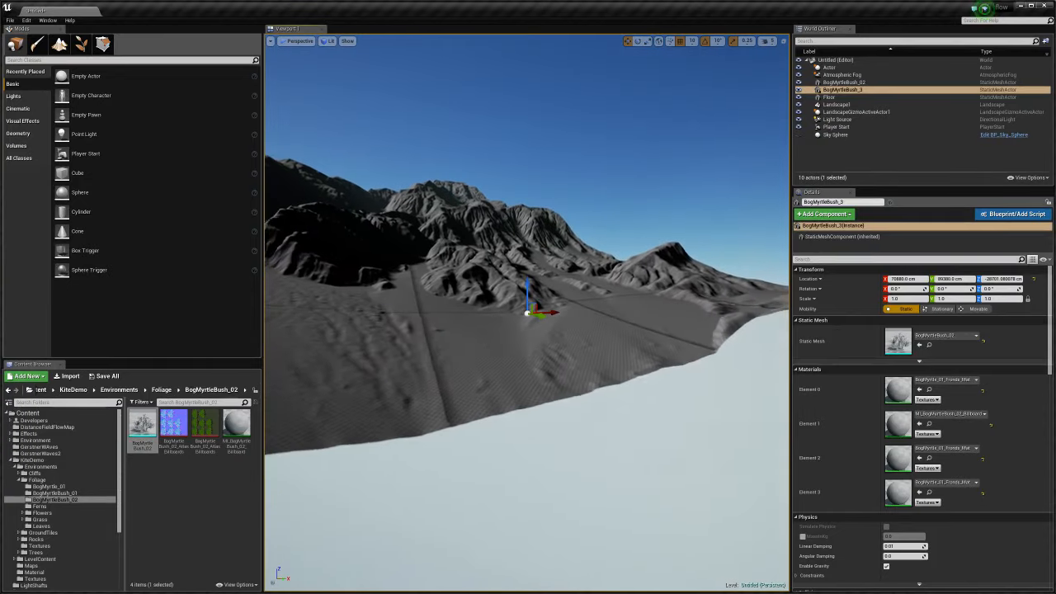
left_click(837, 104)
key("f")
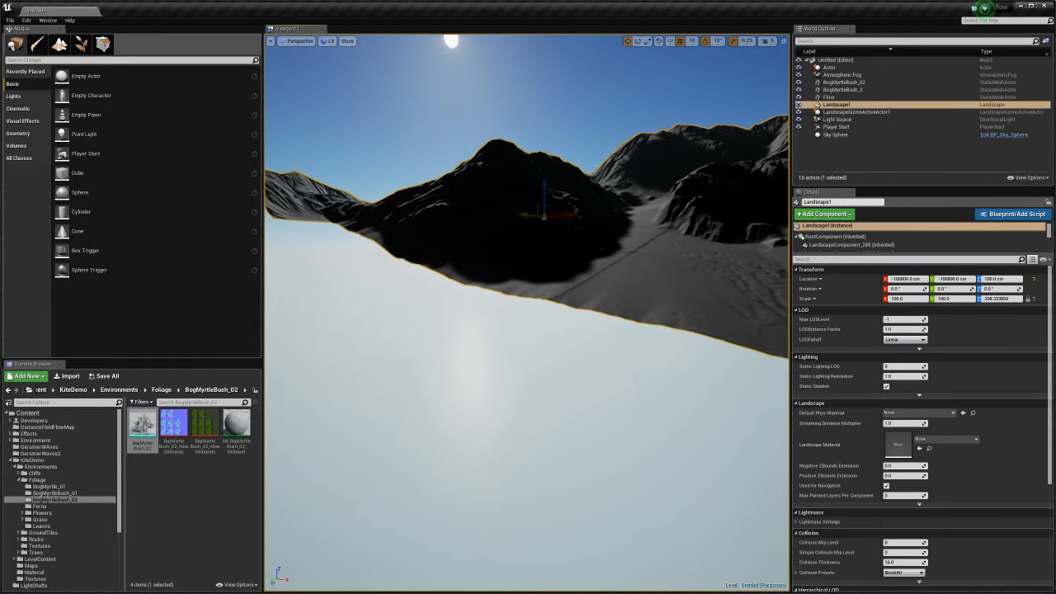
left_click_drag(528, 313, 759, 300, "alt")
mouse_move(293, 180)
left_mouse_down("alt")
mouse_move(367, 175)
mouse_move(292, 180)
left_mouse_up("alt")
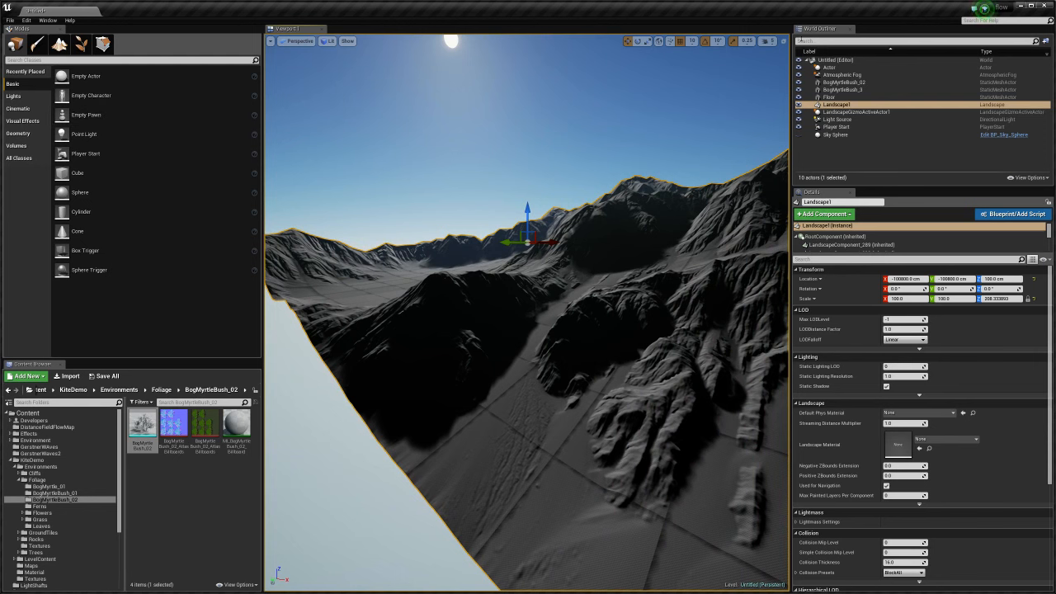
left_click(769, 40)
key("s")
key("d")
key("s")
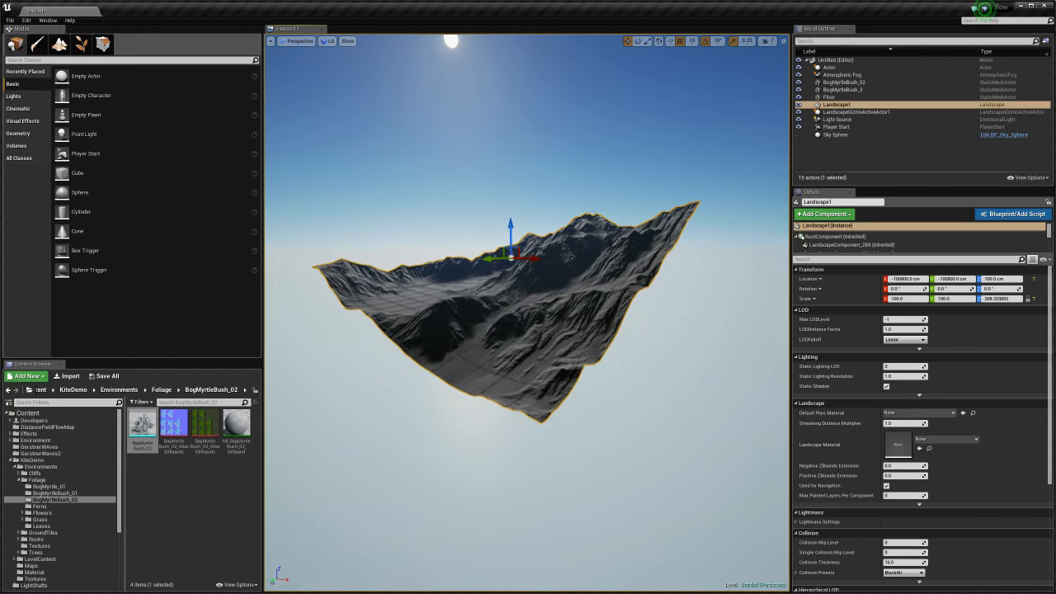
key("e")
right_click_drag(527, 314, 528, 347)
key("s")
key("w")
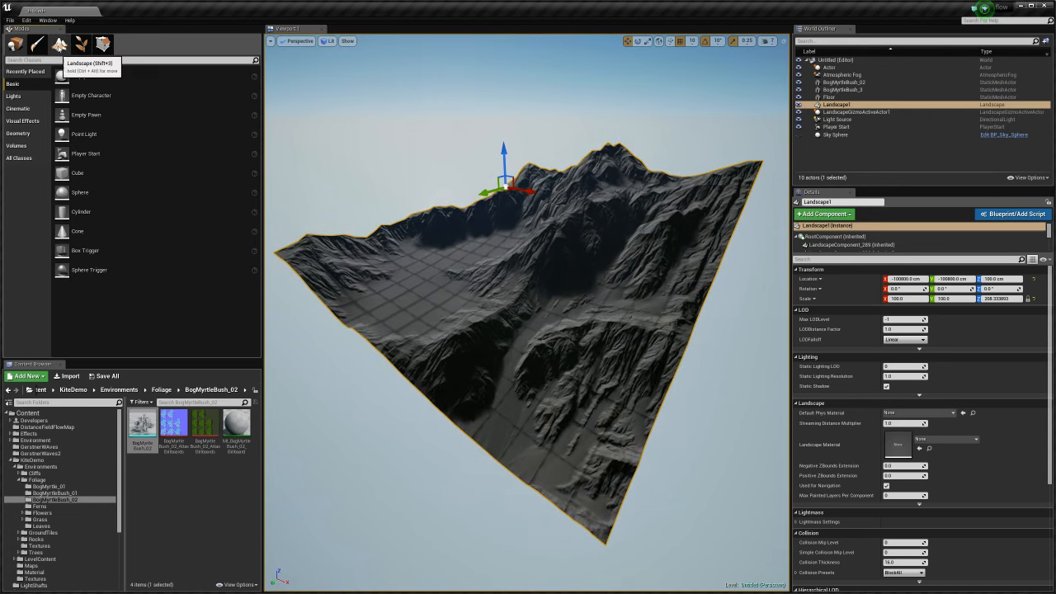
- Start a new landscape with the Landscape management tools and browse for its heightmap file
left_click(59, 43)
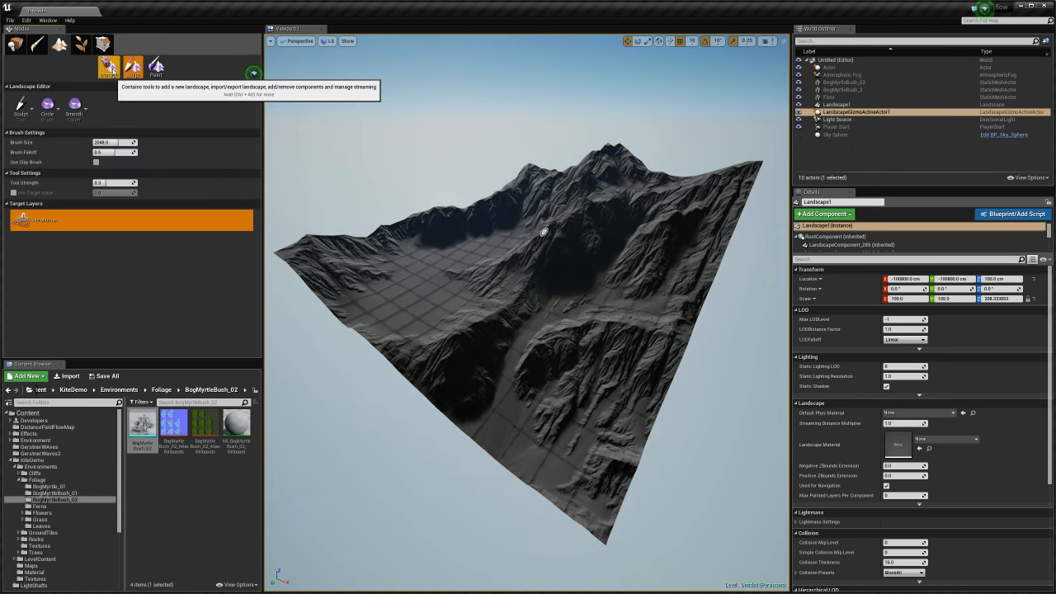
left_click(108, 66)
left_click(28, 111)
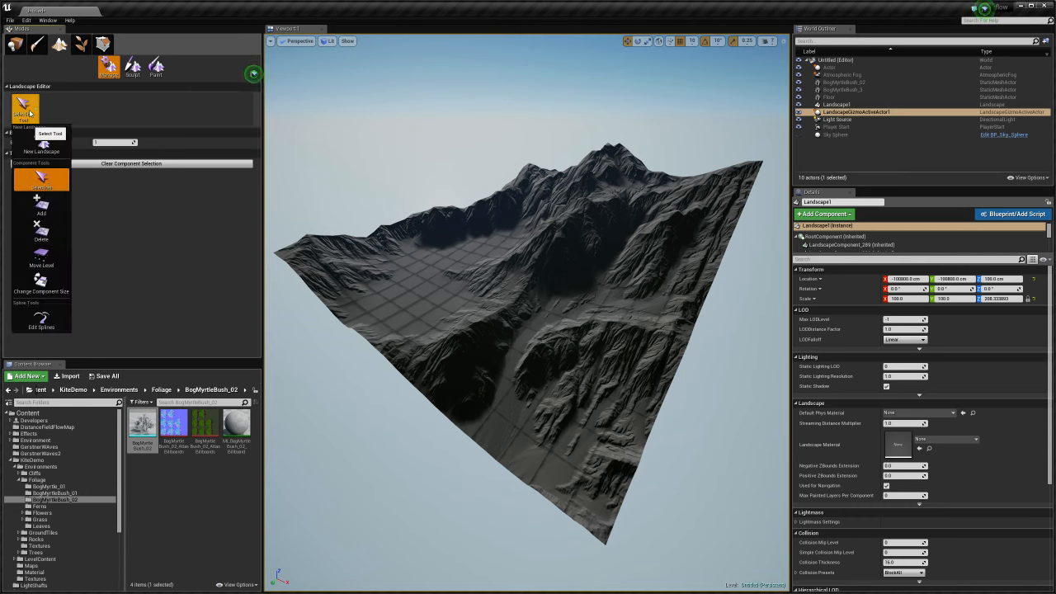
left_click(30, 113)
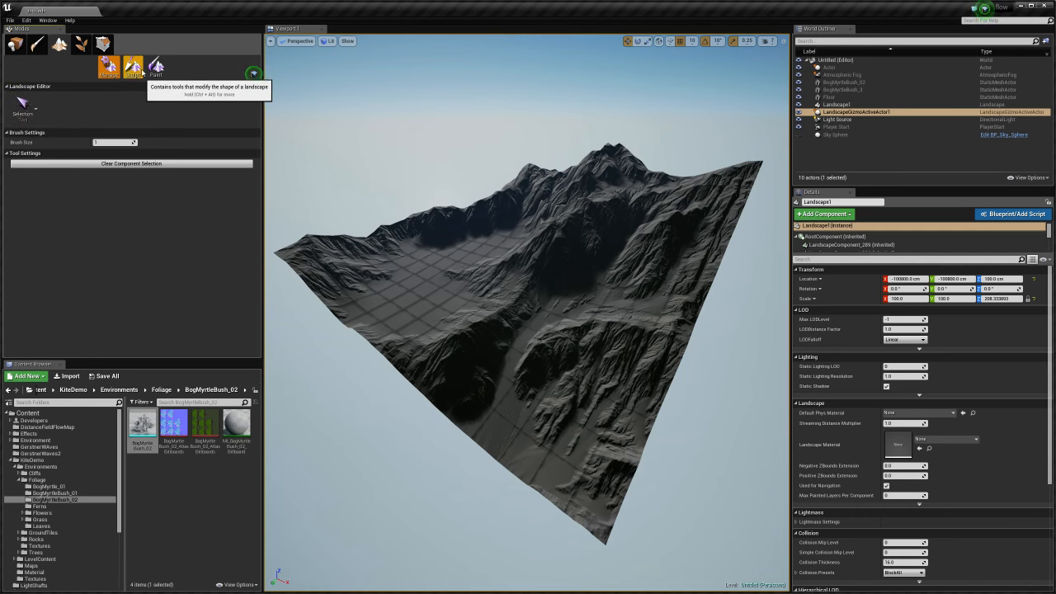
left_click(35, 106)
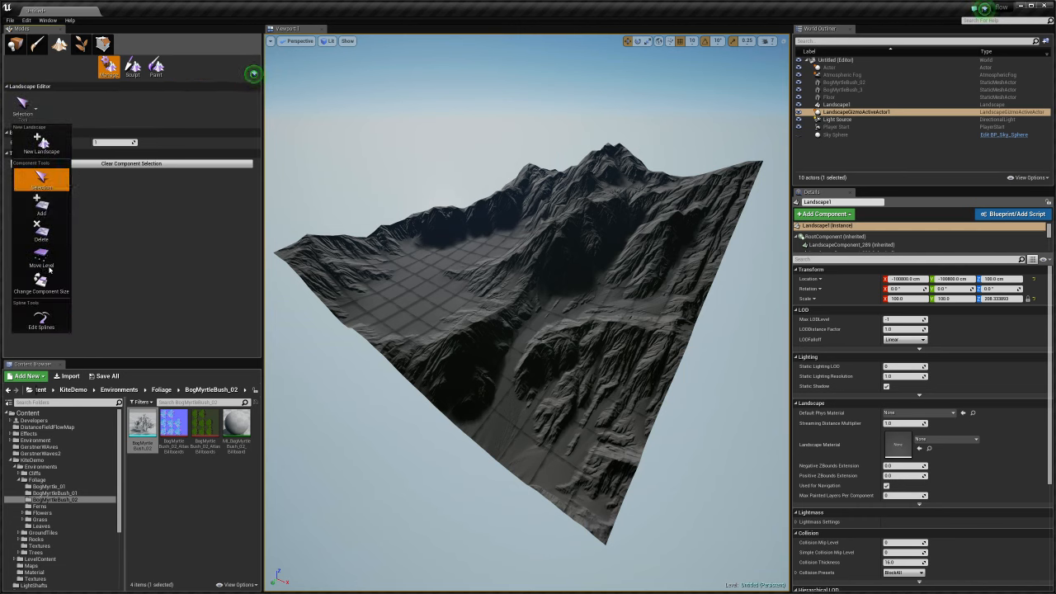
left_click(46, 146)
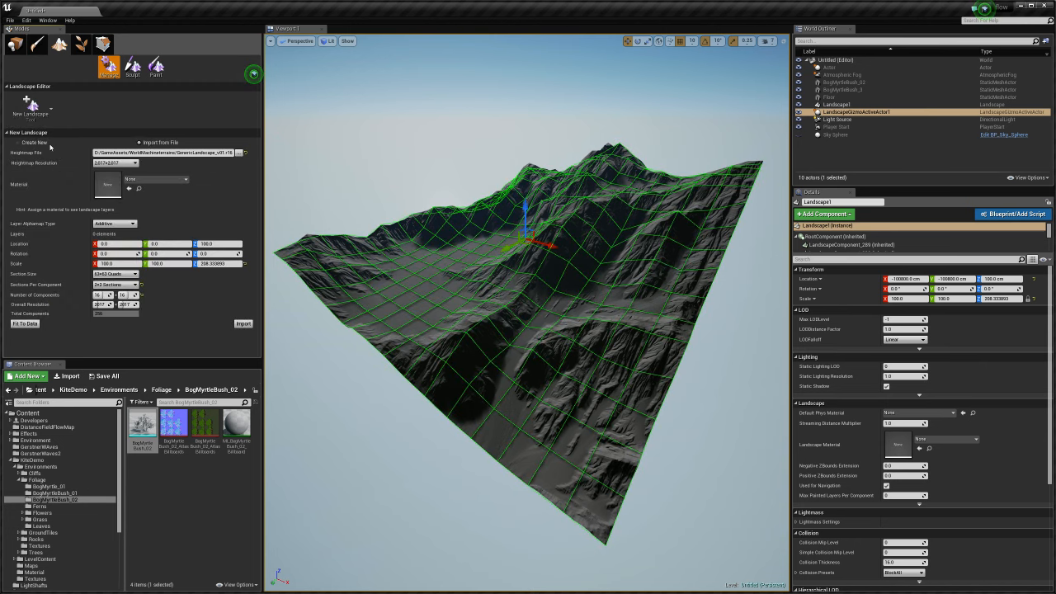
left_click(239, 152)
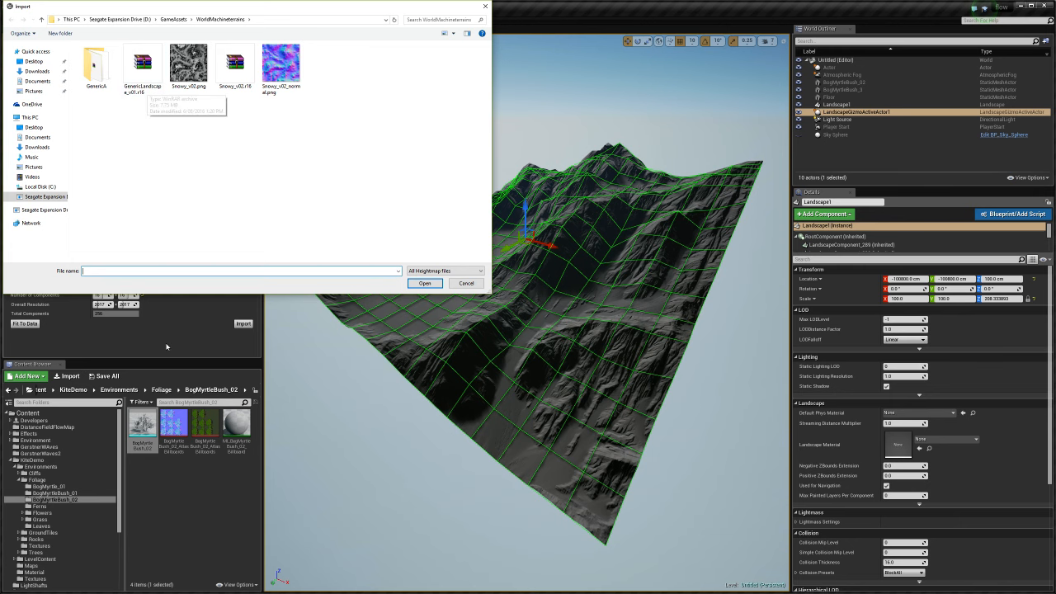
- Switch to World Machine and write the height output to disk as GenericLandscape_v02.r16
key("alt+Tab")
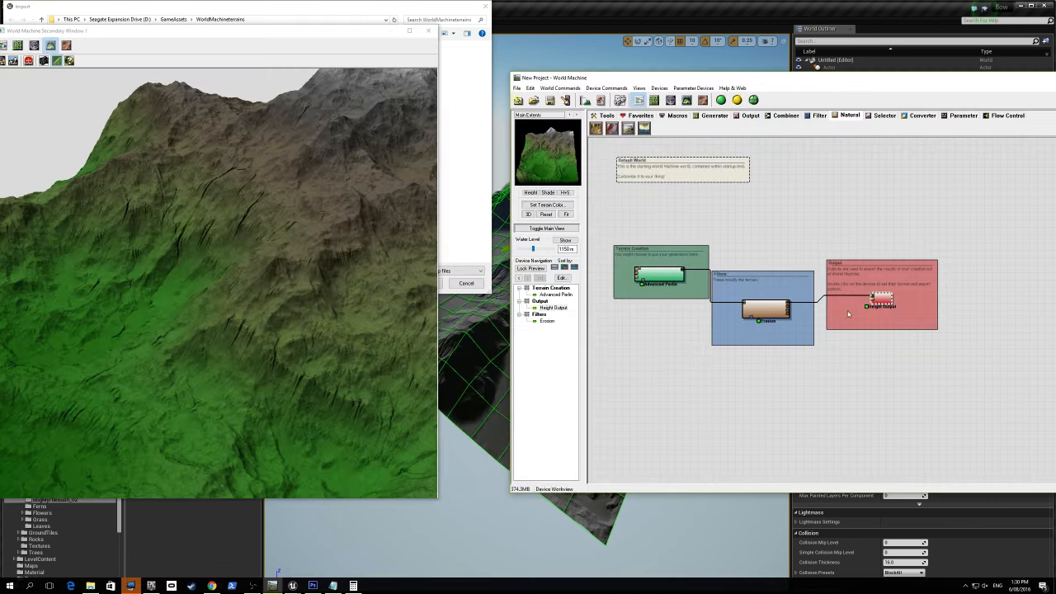
double_click(879, 298)
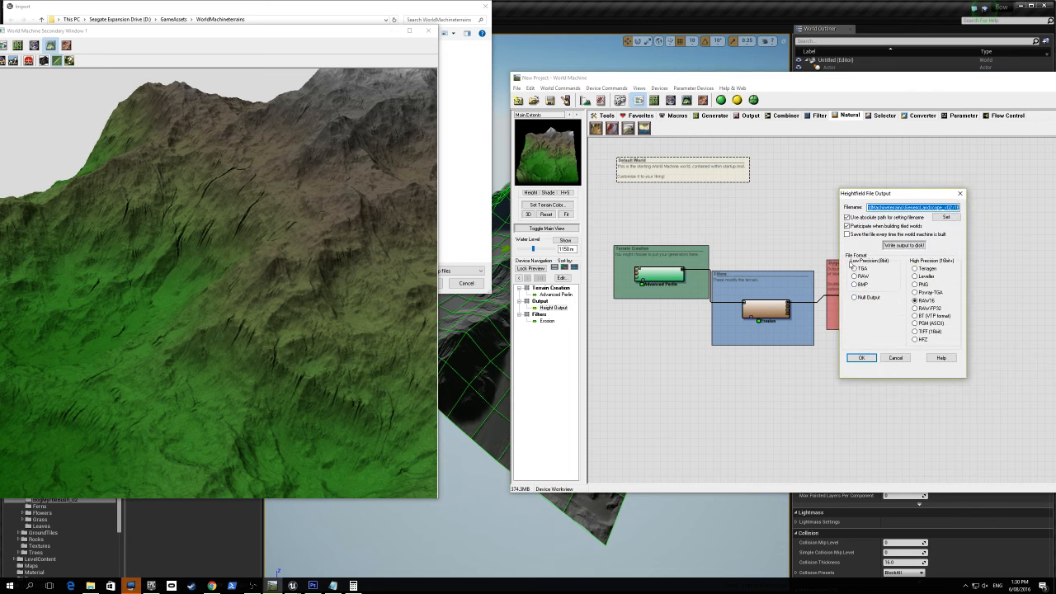
left_click(919, 246)
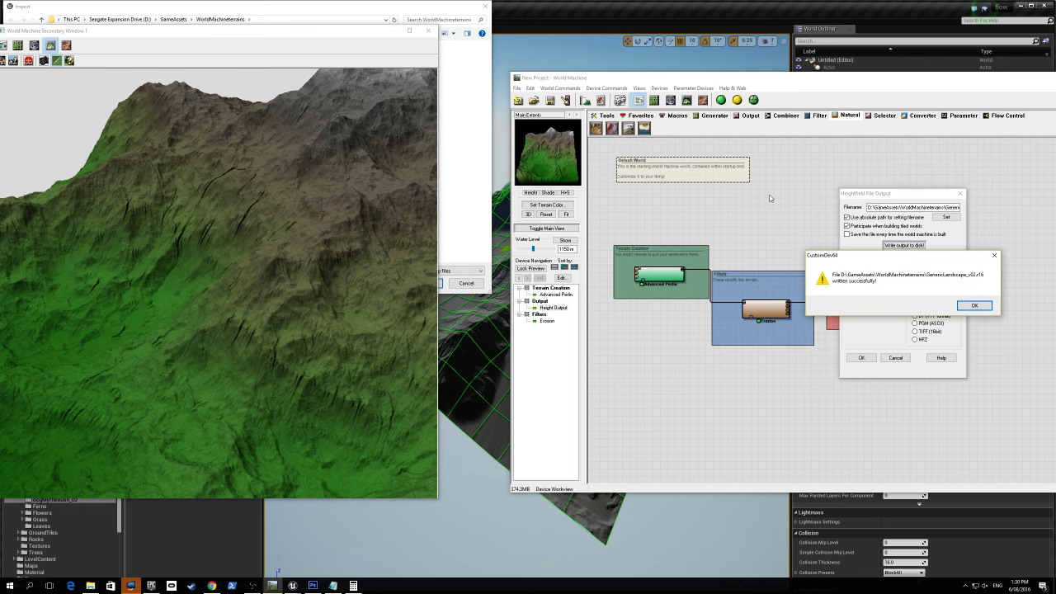
left_click(972, 305)
- Return to Unreal Editor and load GenericLandscape_v02.r16 as the new landscape's heightmap
key("alt+Tab")
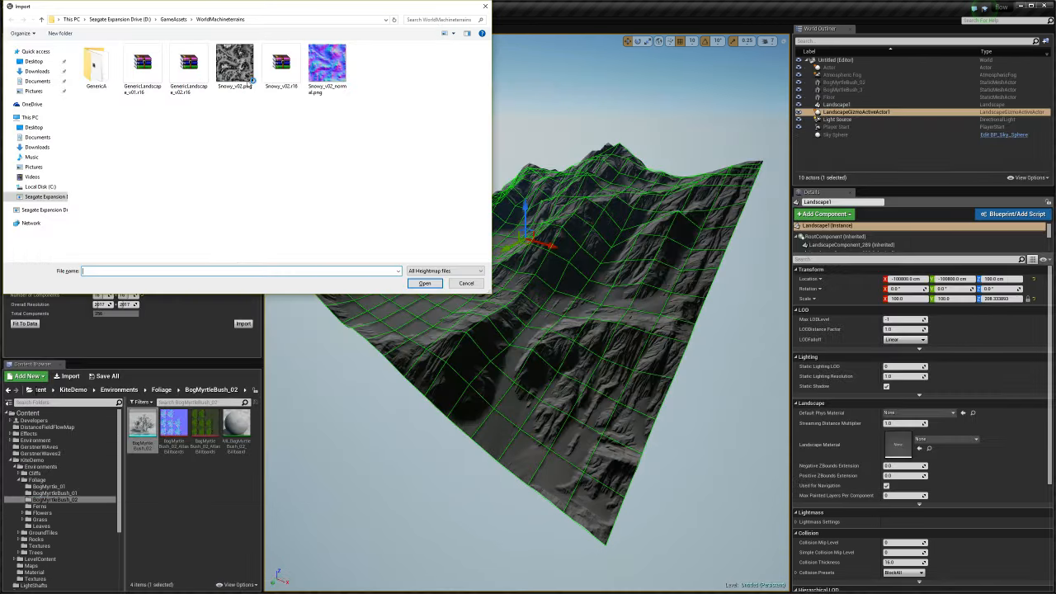
left_click(192, 76)
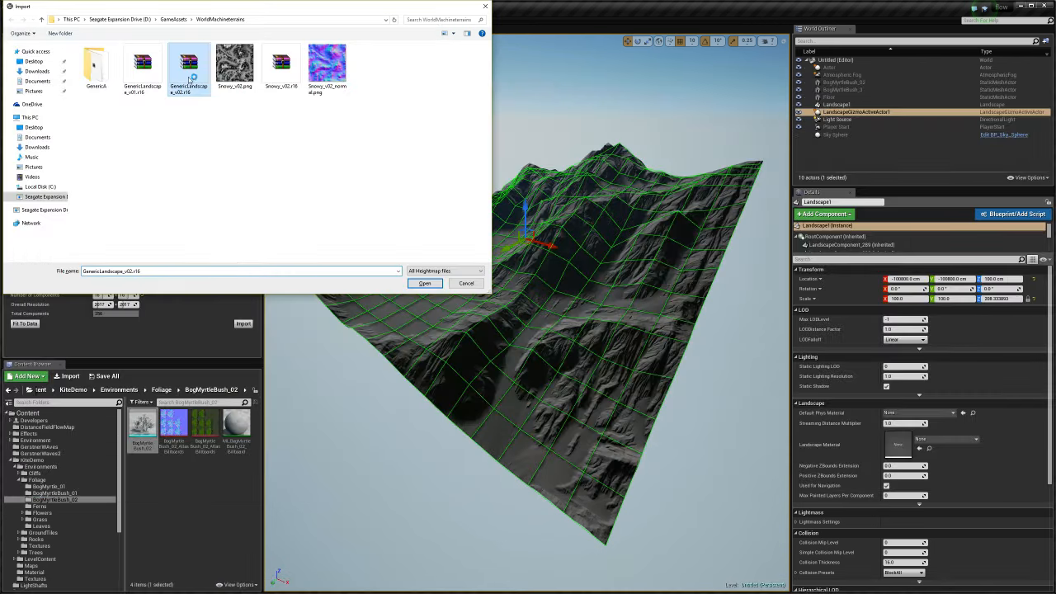
left_click(424, 282)
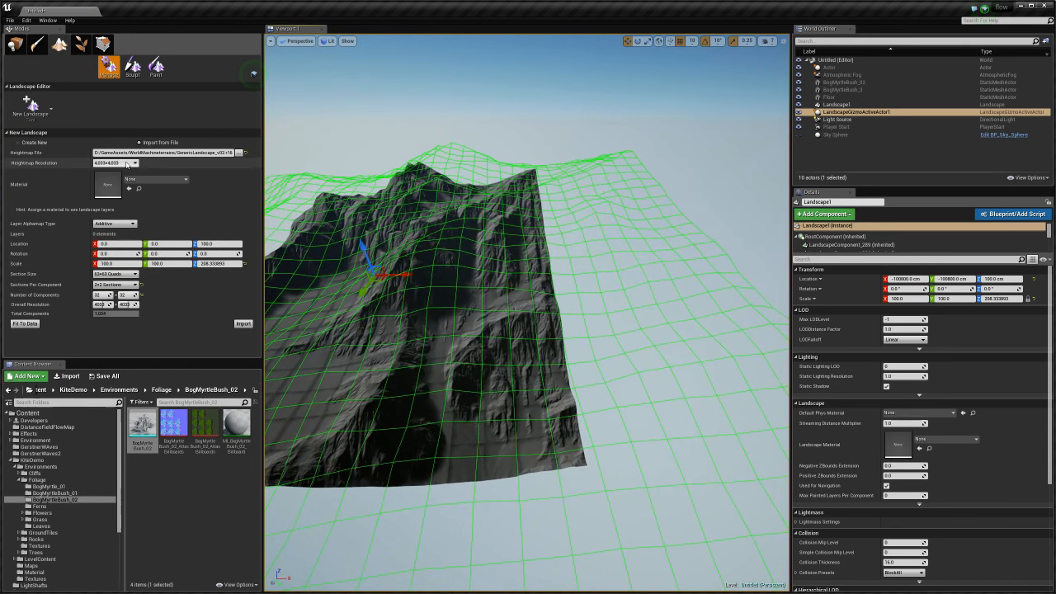
- Set the new landscape's X and Y scale to 50
key("s")
mouse_move(412, 272)
right_mouse_down()
mouse_move(389, 272)
mouse_move(422, 271)
right_mouse_up()
right_click_drag(554, 384, 533, 386)
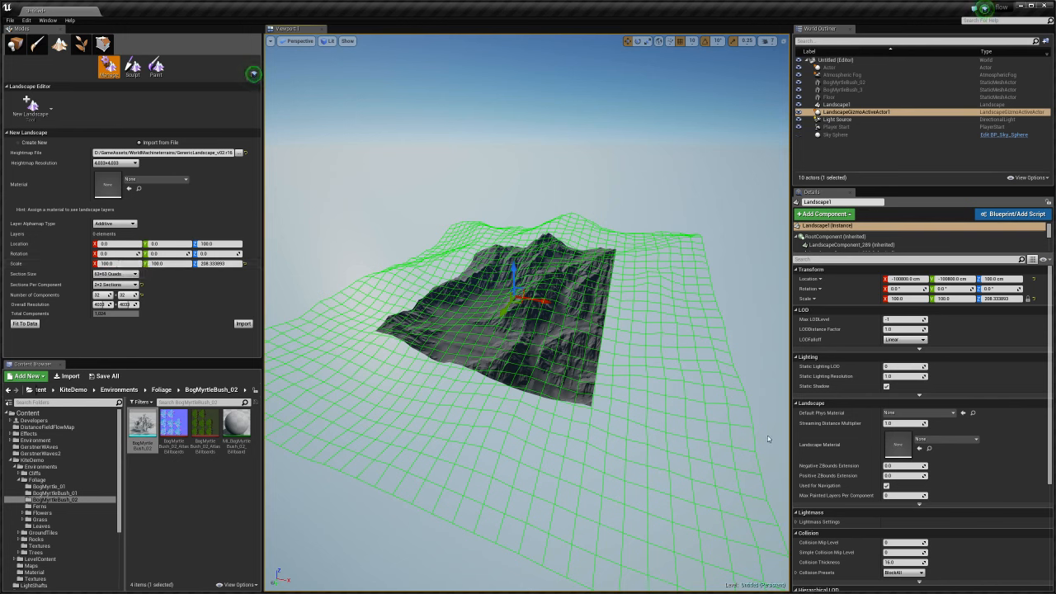
left_click(129, 263)
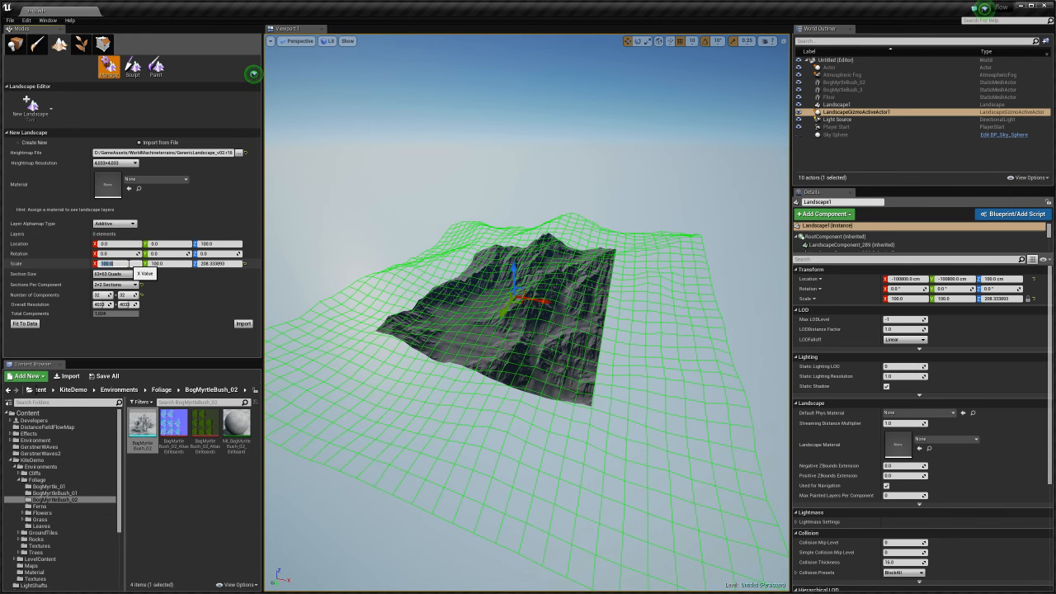
key("Tab")
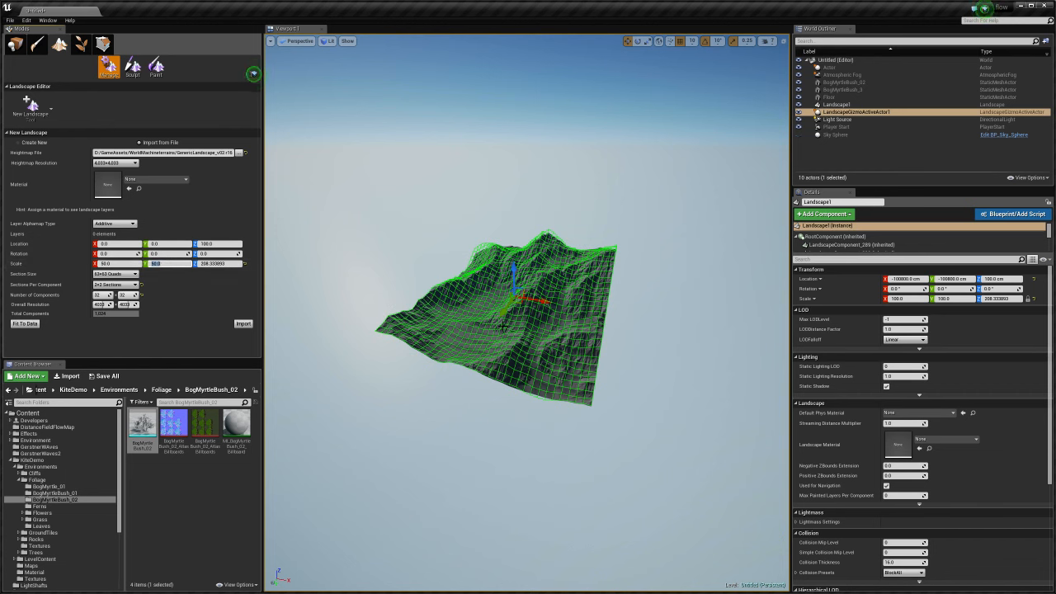
key("Return")
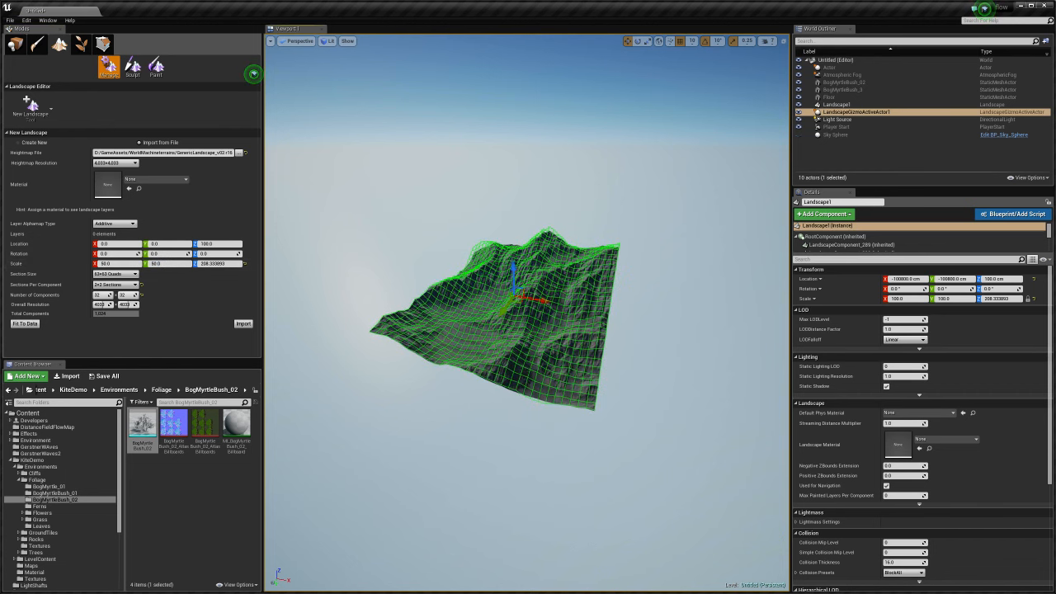
- Examine up close how the new landscape's preview grid fits over the existing terrain
key("w")
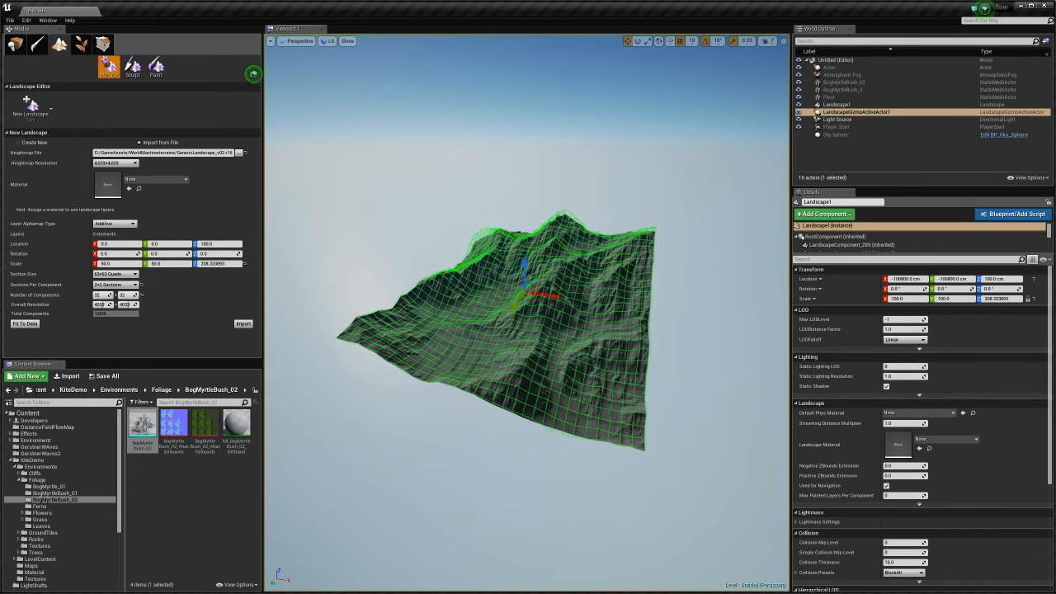
key("w")
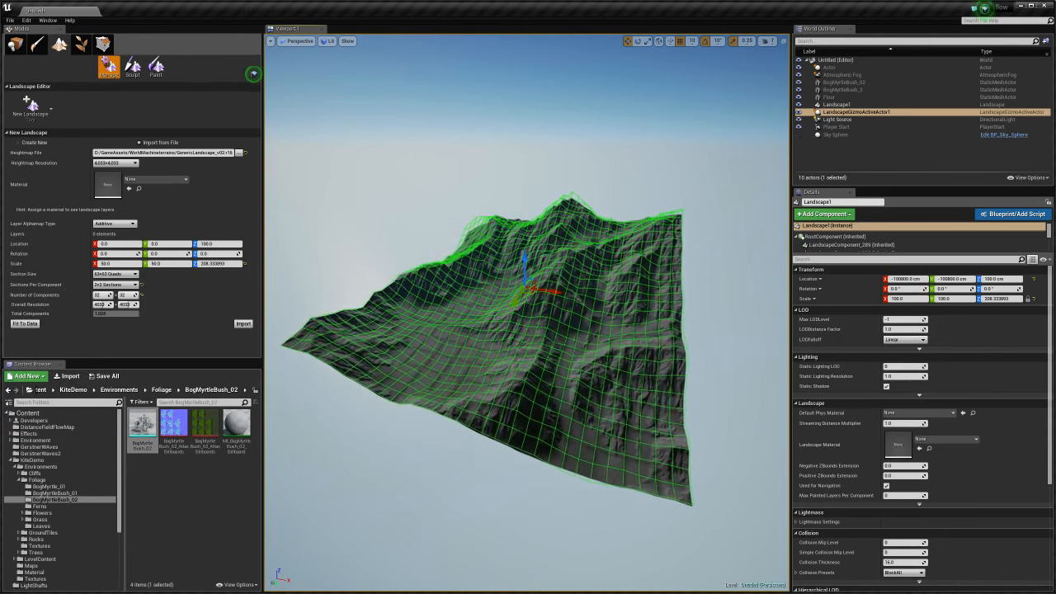
key("w")
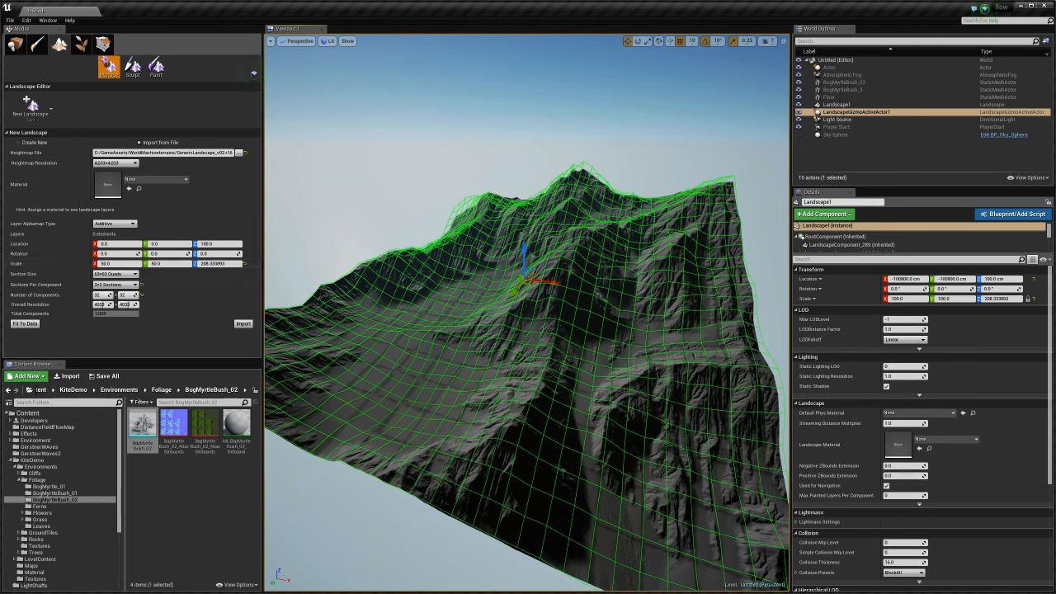
right_click_drag(528, 313, 582, 346)
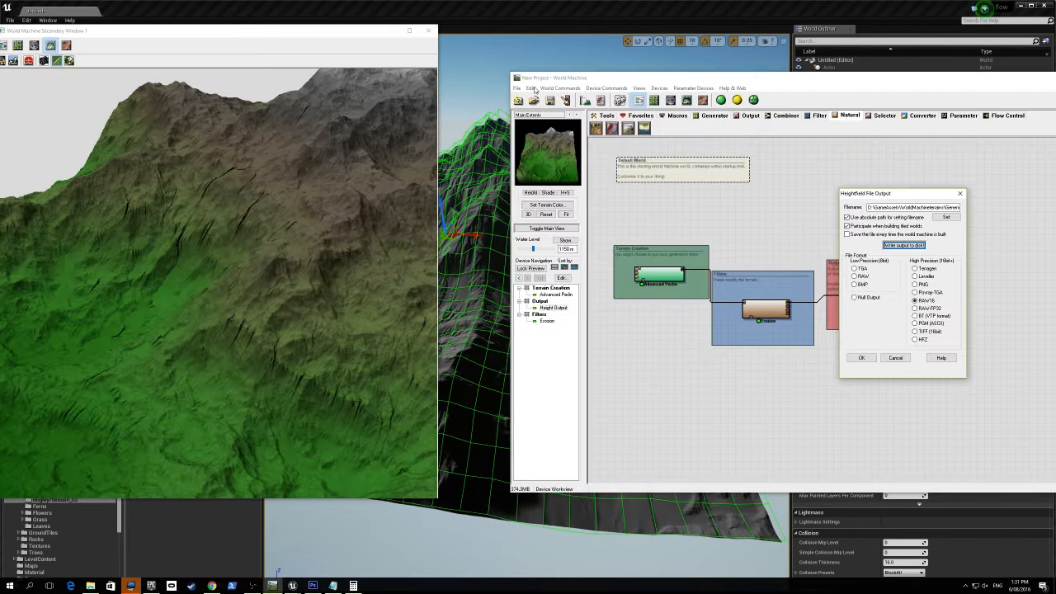
- In World Machine, accept the heightfield file output settings
left_click(861, 357)
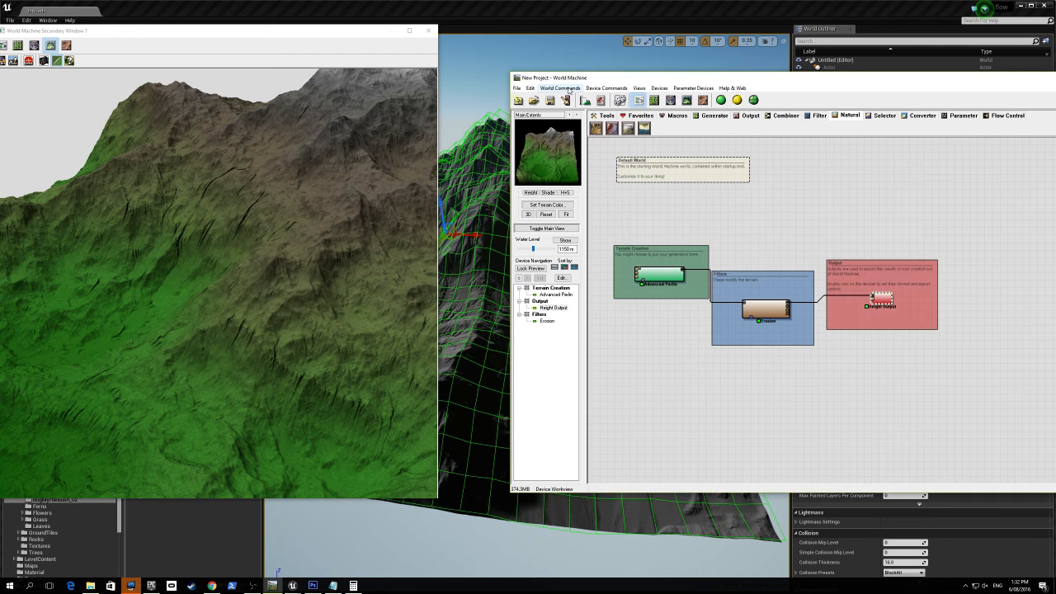
- Check the main extents' size and build resolution in World Machine's project settings, leaving them as they are
left_click(569, 88)
left_click(574, 146)
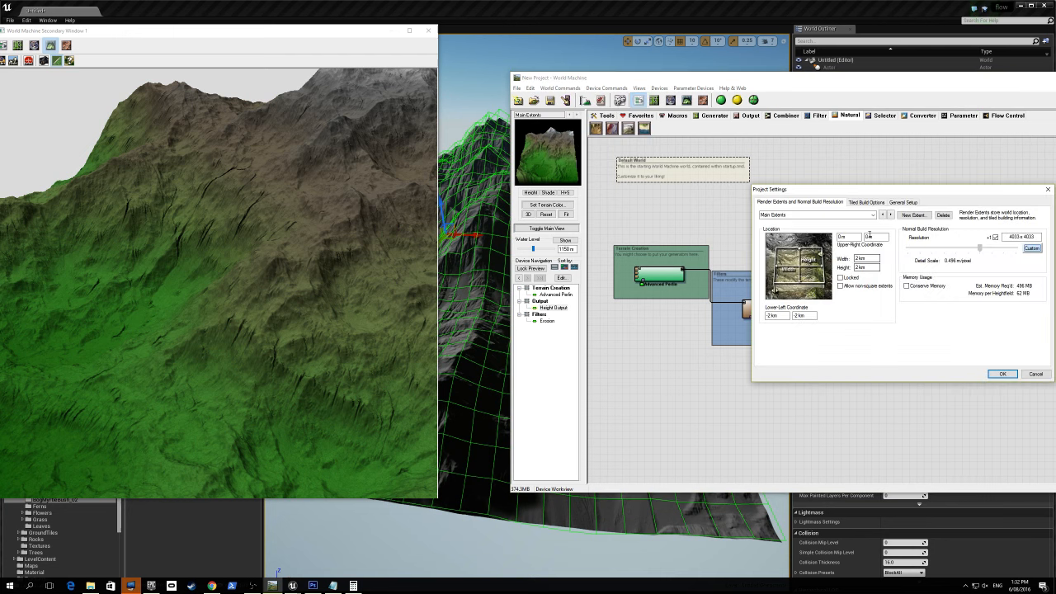
left_click_drag(875, 188, 591, 178)
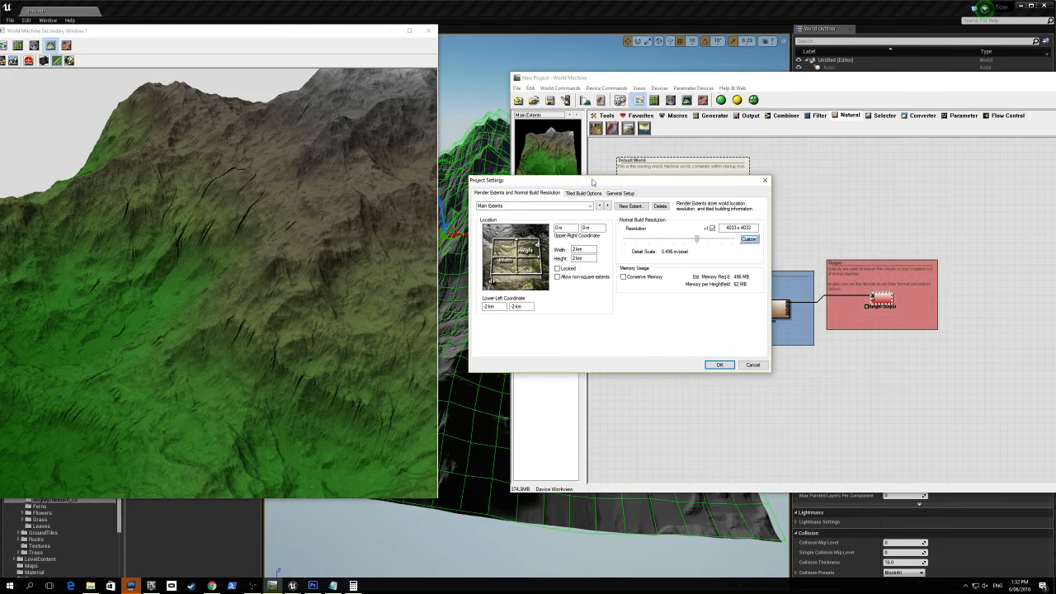
left_click(766, 182)
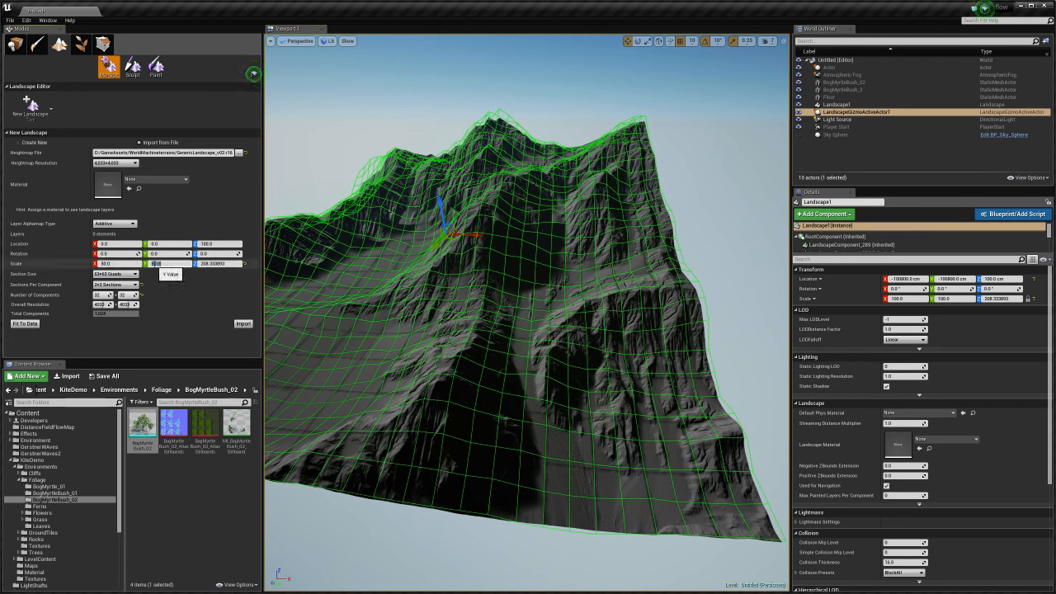
- Back in Unreal Editor, import GenericLandscape_v02.r16 as a new landscape with the configured scale
key("shift+Tab")
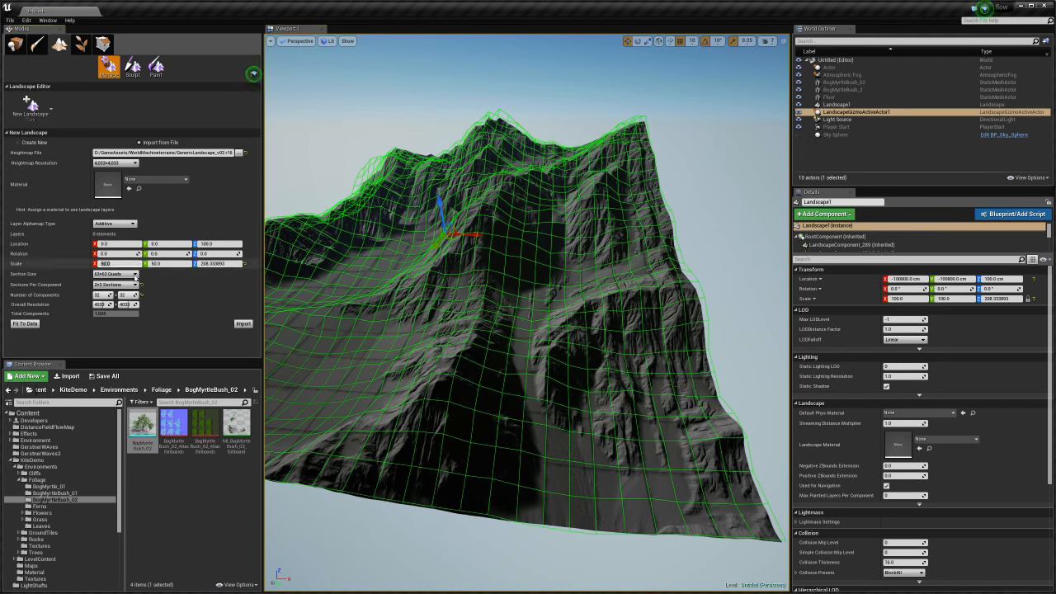
right_click_drag(413, 330, 495, 367)
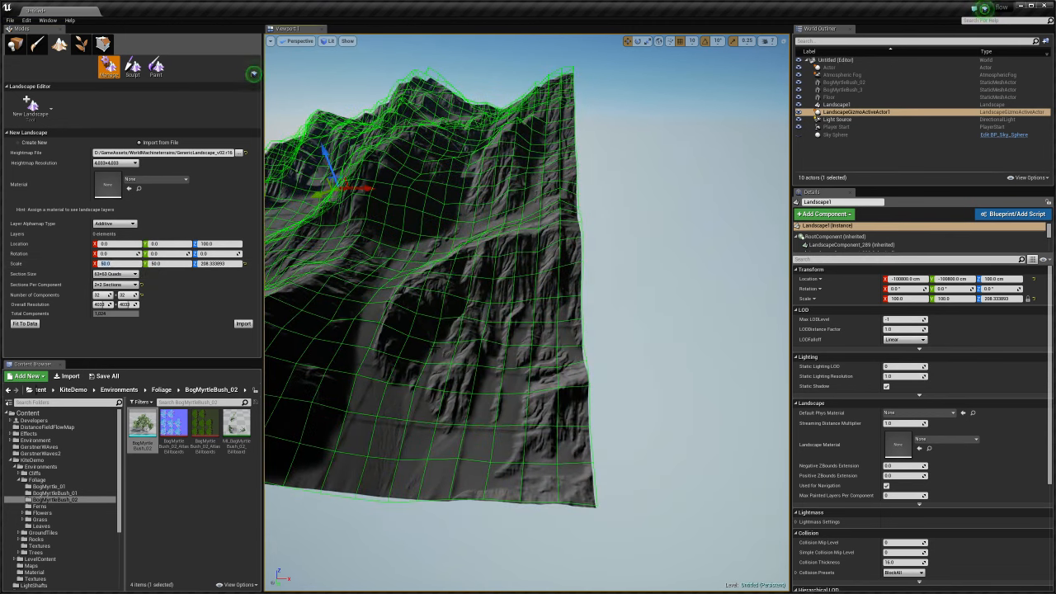
left_click(241, 325)
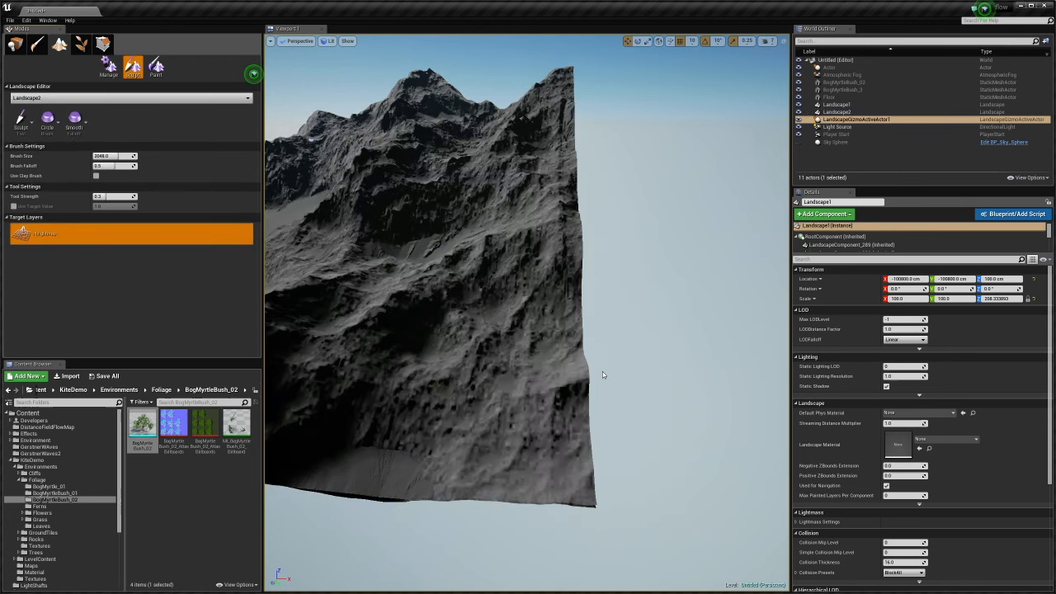
right_click_drag(602, 371, 487, 381)
key("w")
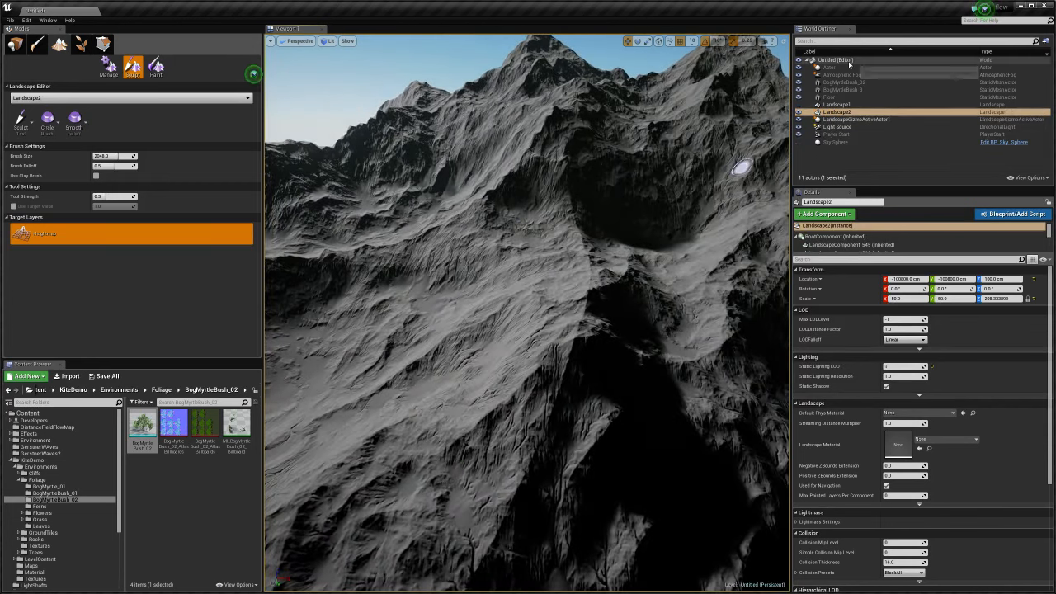
- Leave landscape editing and snap the BogMyrtleBush_02 bush down onto the new landscape's surface, framing it in view
left_click(15, 45)
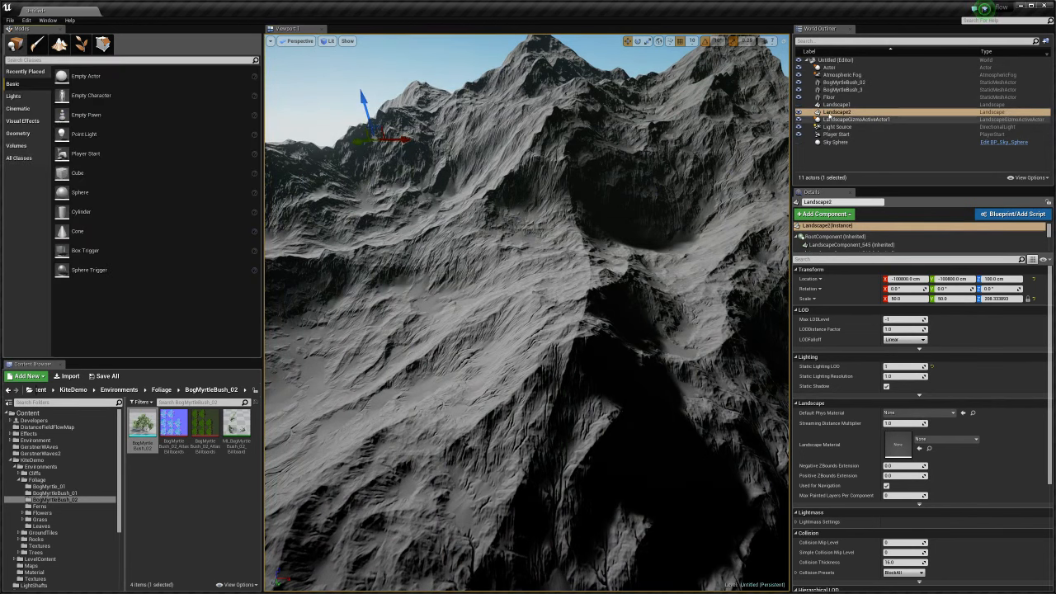
double_click(843, 89)
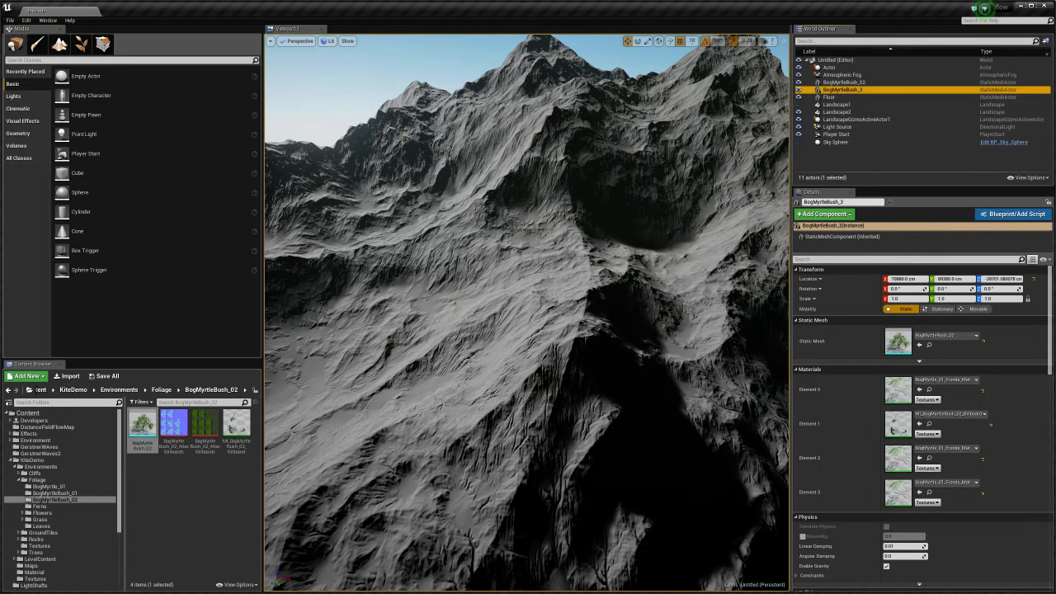
double_click(843, 82)
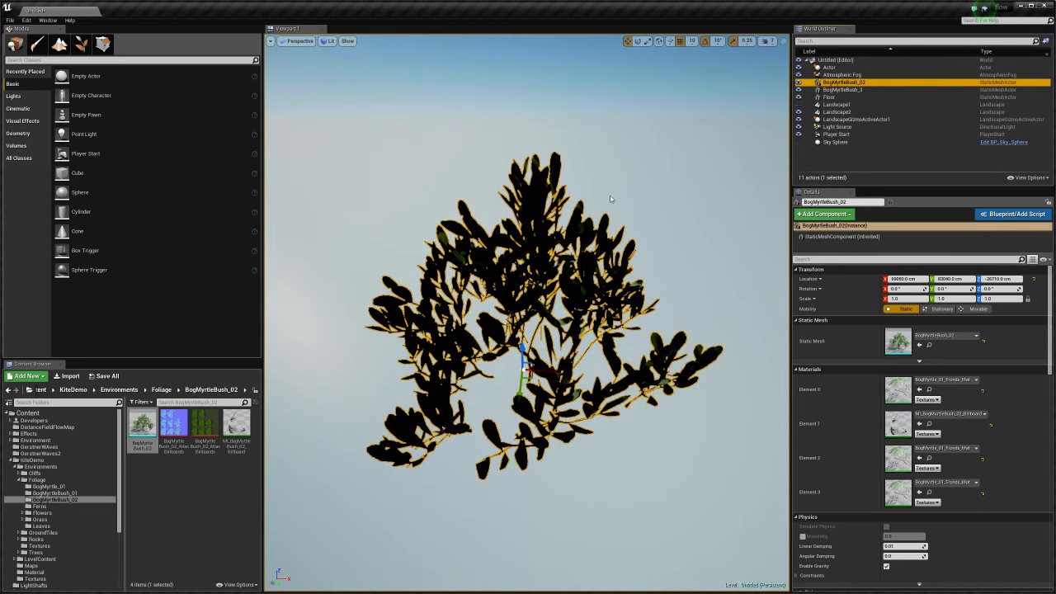
right_click_drag(610, 199, 610, 198)
key("s")
left_click_drag(531, 261, 532, 194)
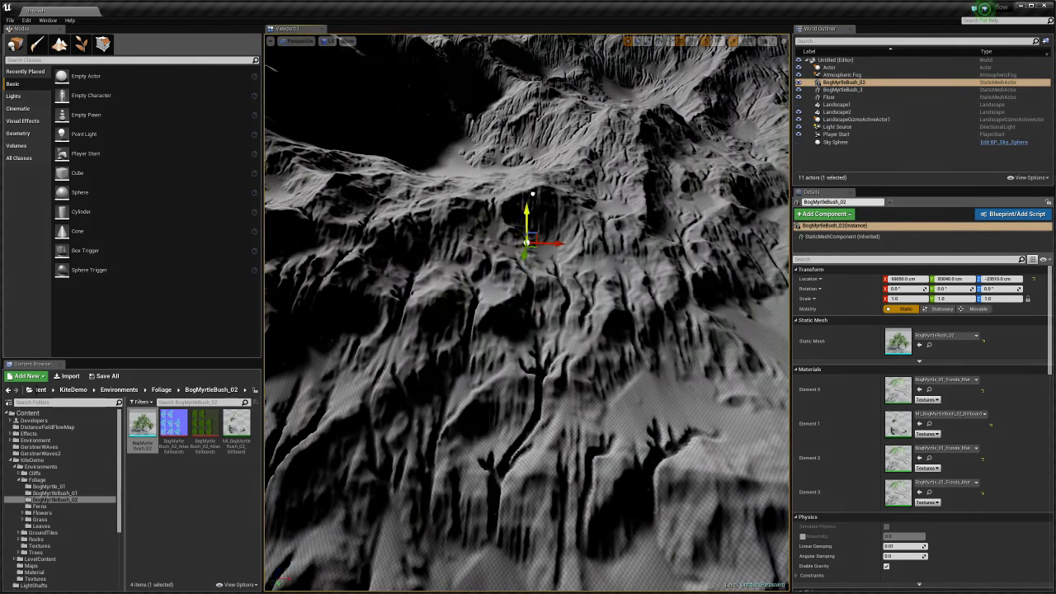
key("End")
key("f")
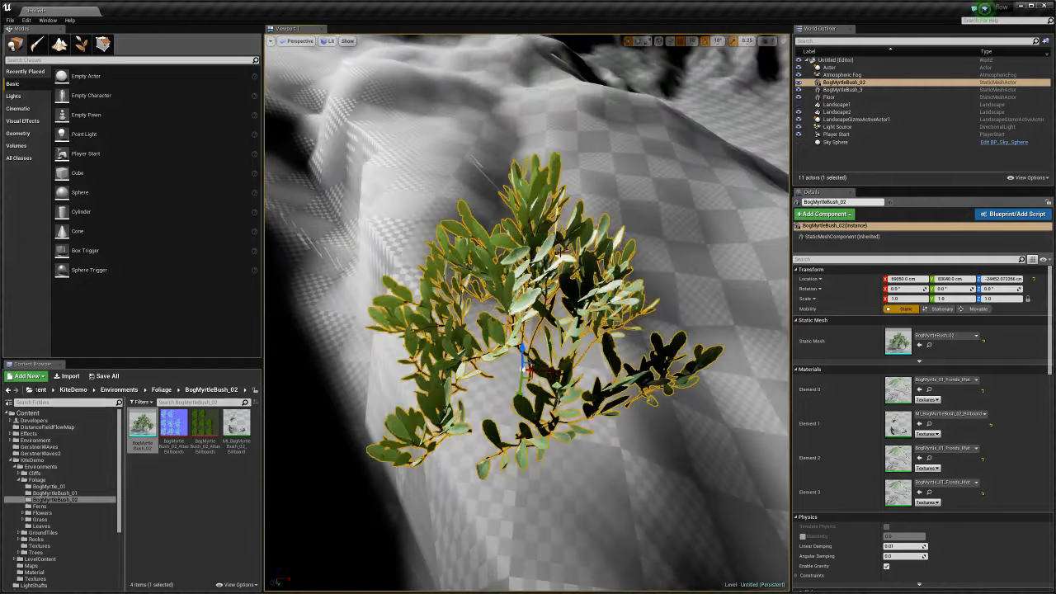
- Examine the new landscape's overall shape and its surface detail around the BogMyrtleBush_02 bush to judge scale
right_click_drag(559, 256, 622, 261)
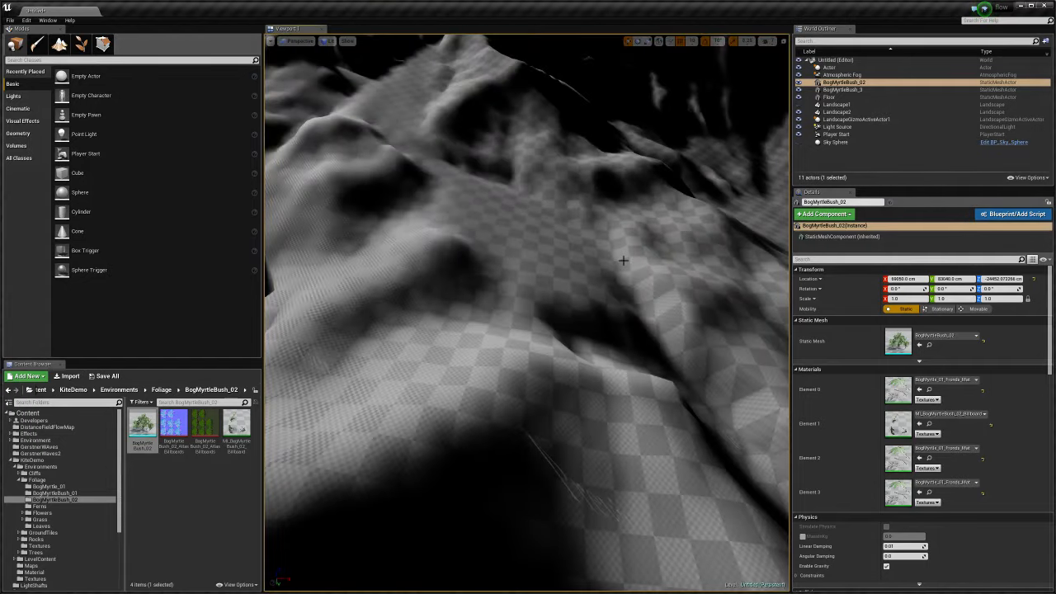
double_click(836, 112)
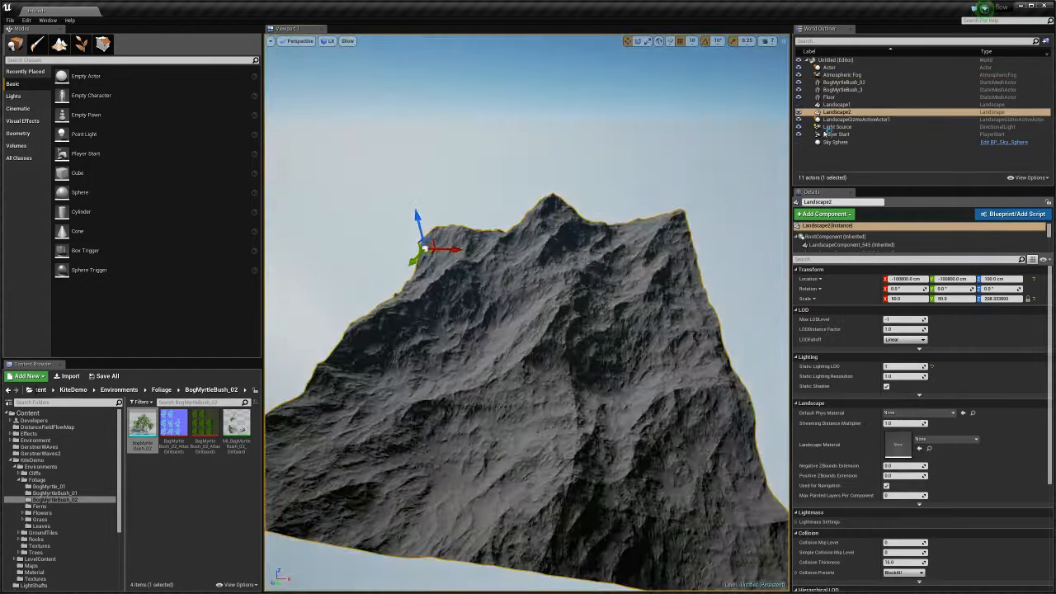
double_click(843, 82)
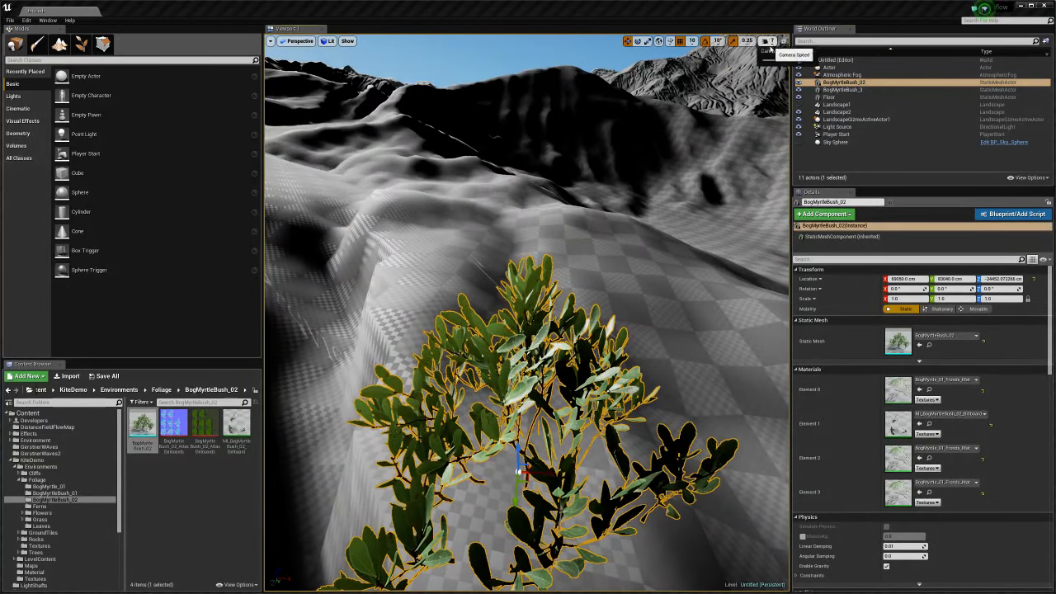
right_click_drag(577, 247, 693, 272)
right_click_drag(541, 339, 523, 308)
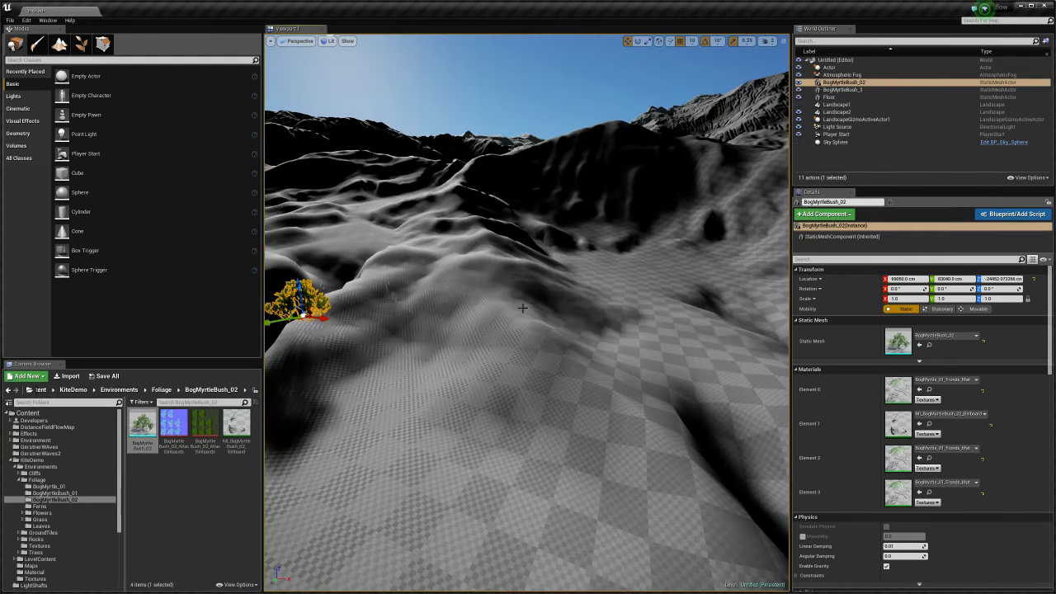
right_click_drag(437, 373, 551, 349)
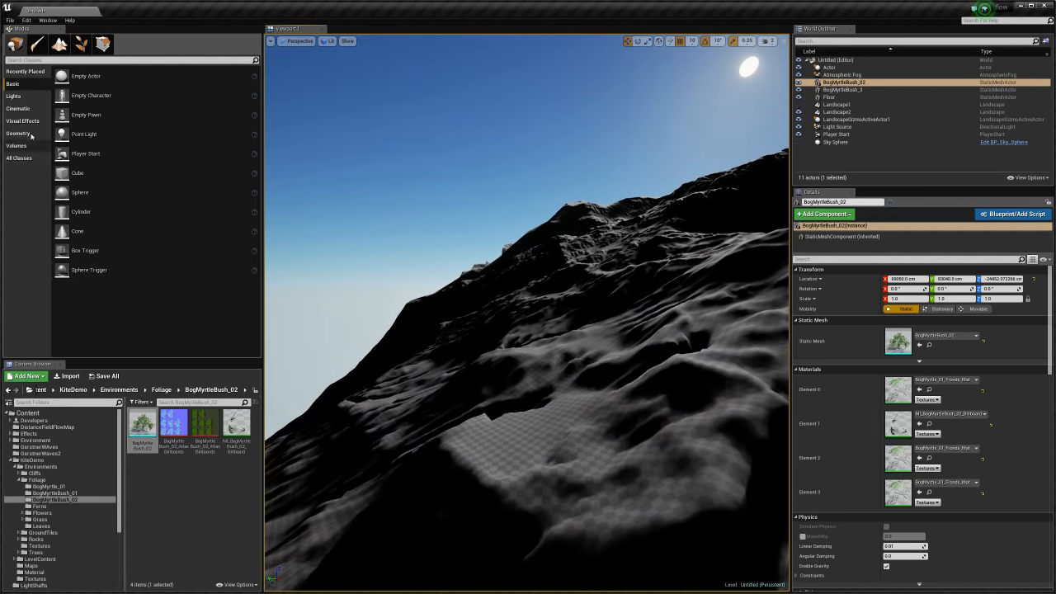
- Find the Sky Light actor, place one on the terrain slope, and clear the selection
left_click(19, 158)
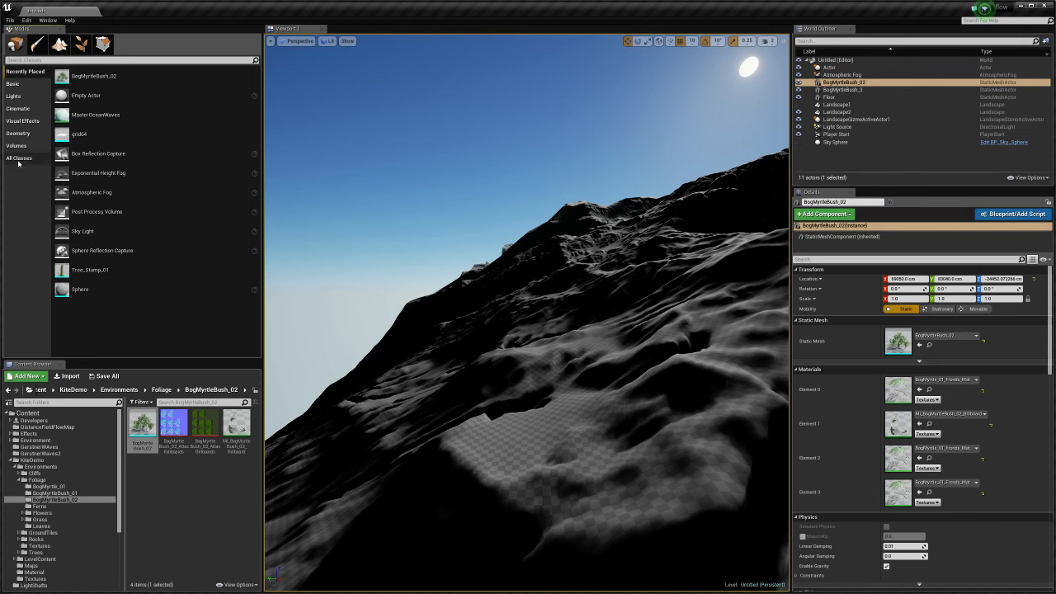
left_click(52, 60)
type("sky")
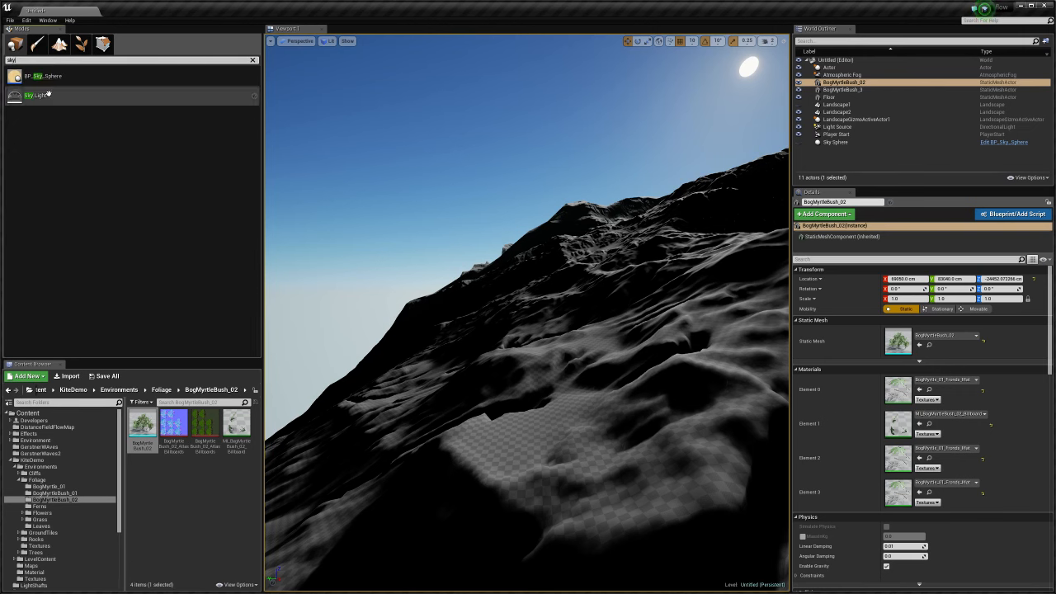
left_click_drag(33, 95, 614, 375)
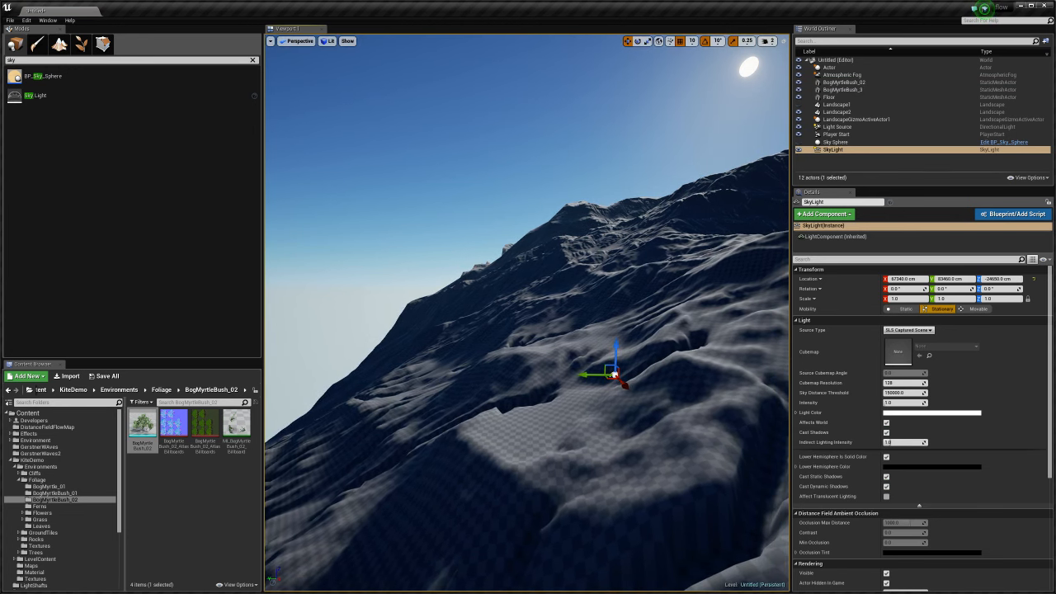
key("Escape")
- Raise the viewport camera speed to maximum and survey the landscape from a distance
left_click(766, 40)
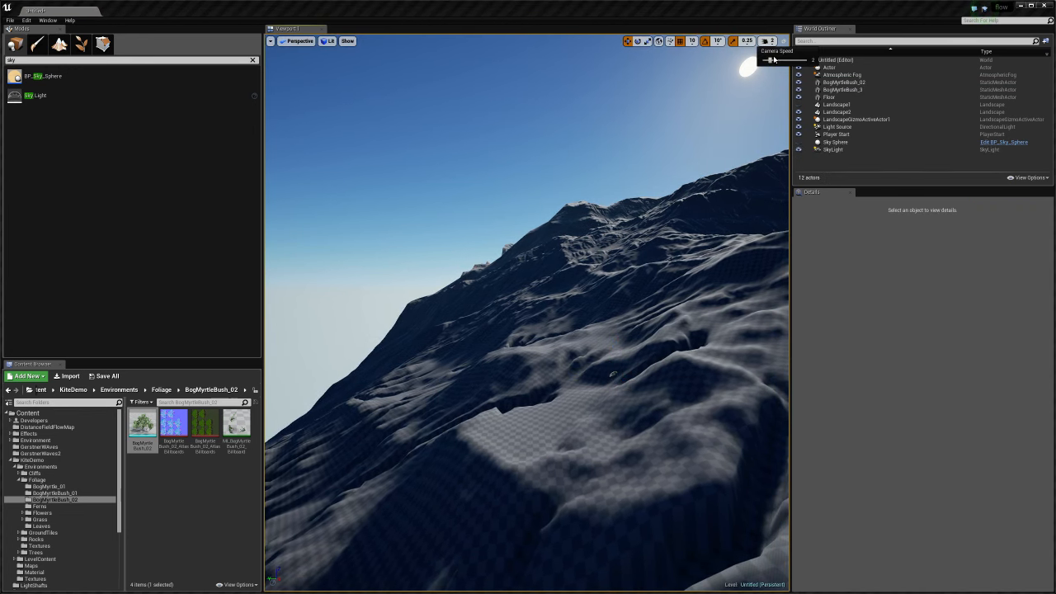
left_click_drag(774, 60, 806, 60)
key("s")
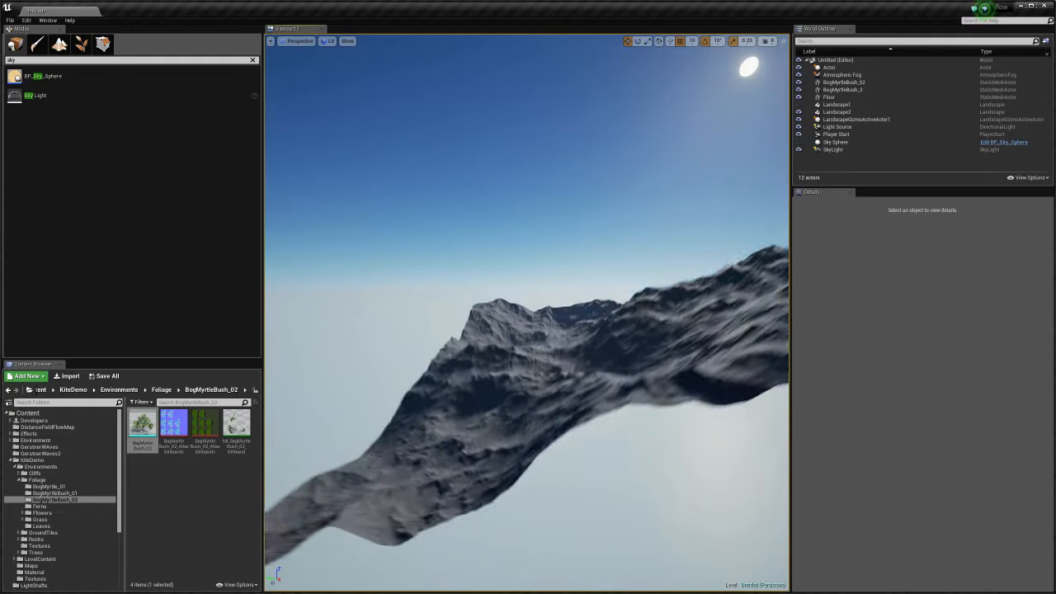
right_click_drag(526, 314, 647, 343)
key("w")
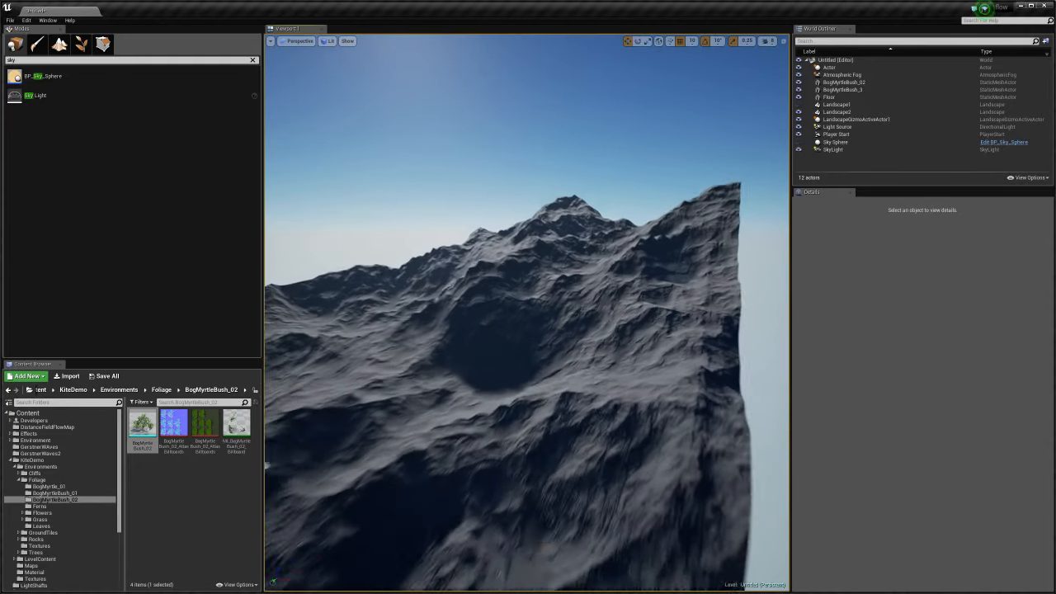
right_click_drag(488, 276, 488, 271)
key("s")
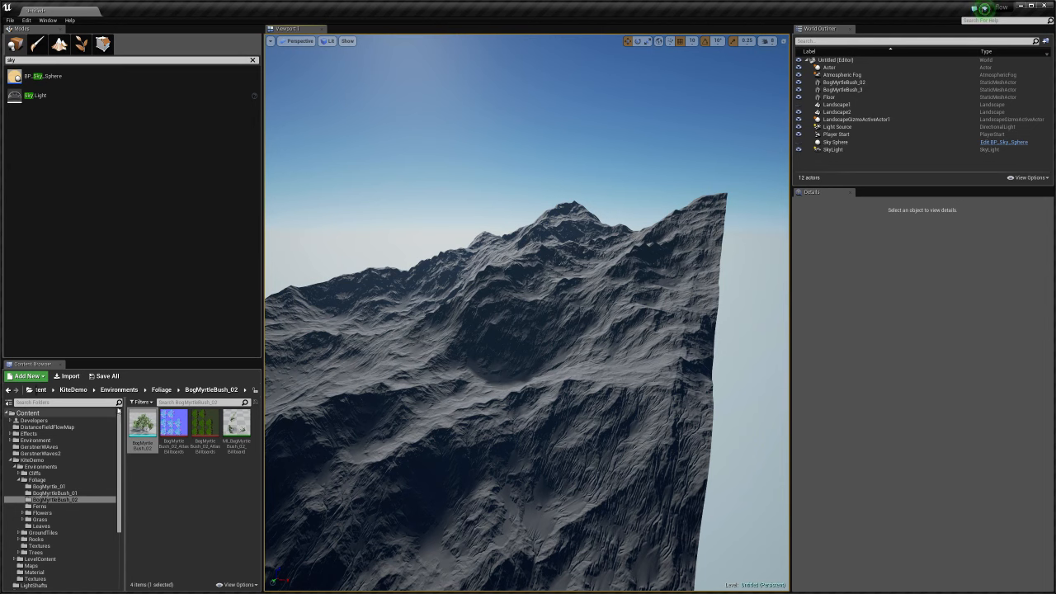
- Add the ratio 4033/2000 below the 1066.67 and 512 figures in the Notepad notes, and bring up Calculator
key("alt+Tab")
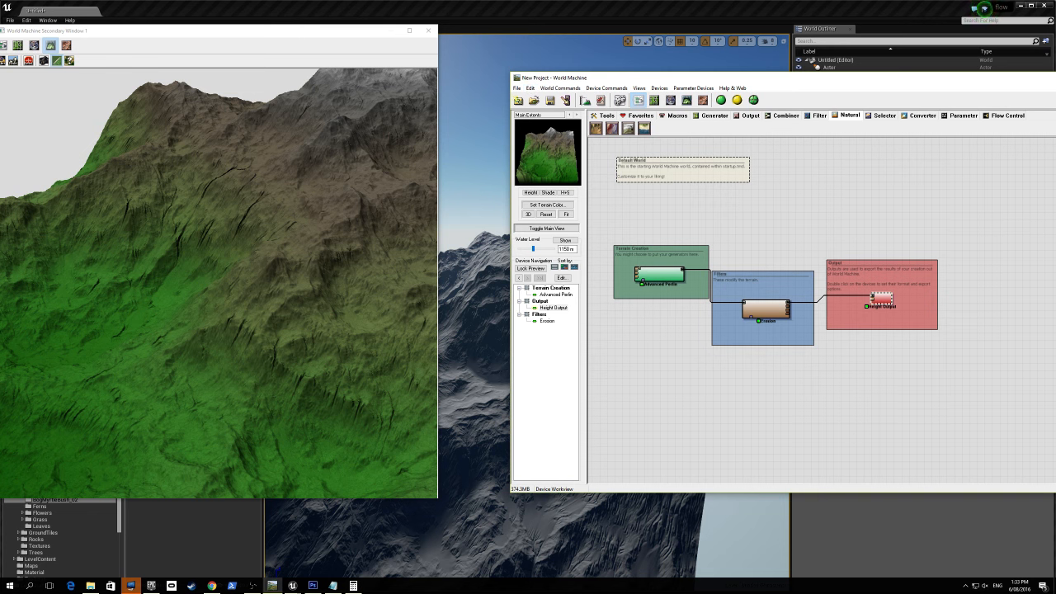
key("alt+Tab")
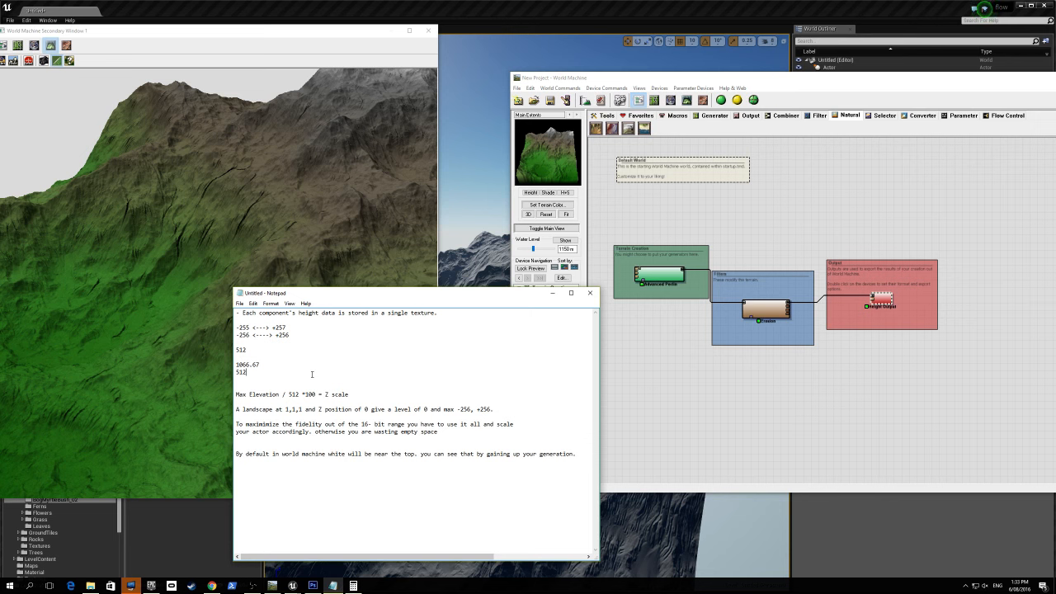
key("Return")
key("Return")
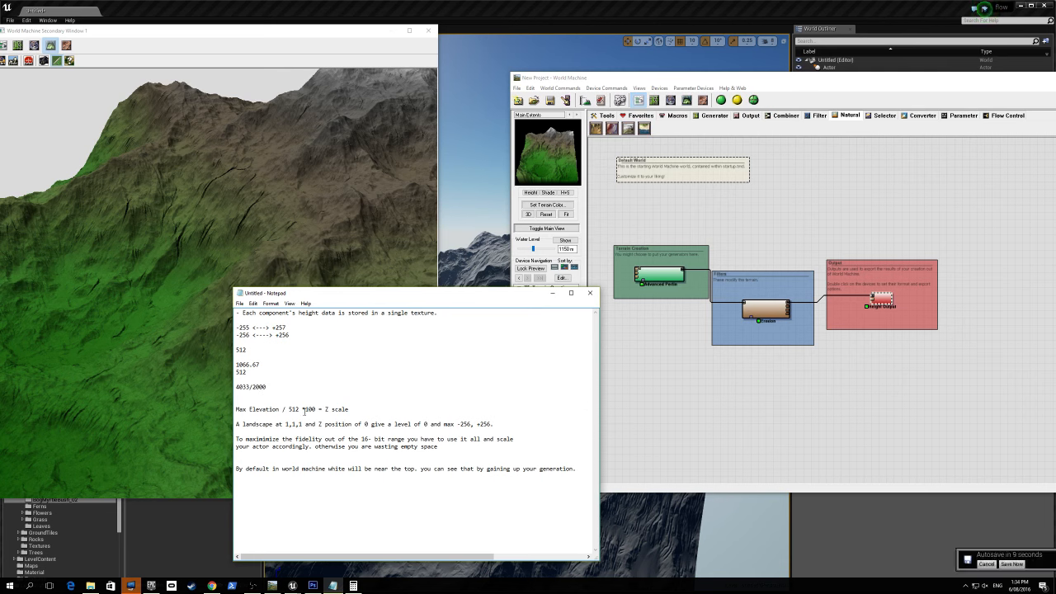
left_click(353, 586)
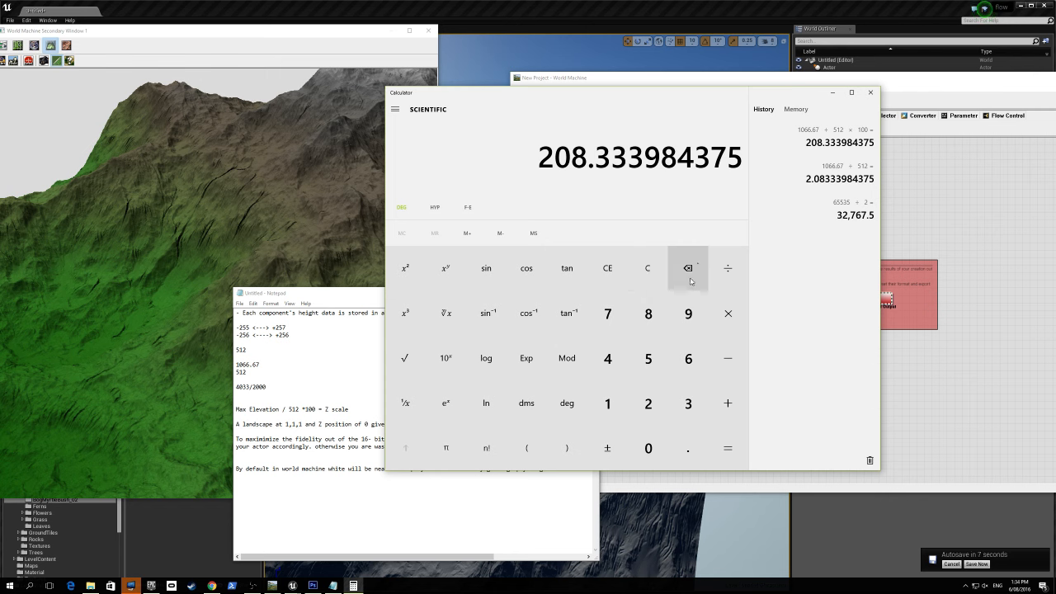
left_click(726, 315)
left_click(609, 373)
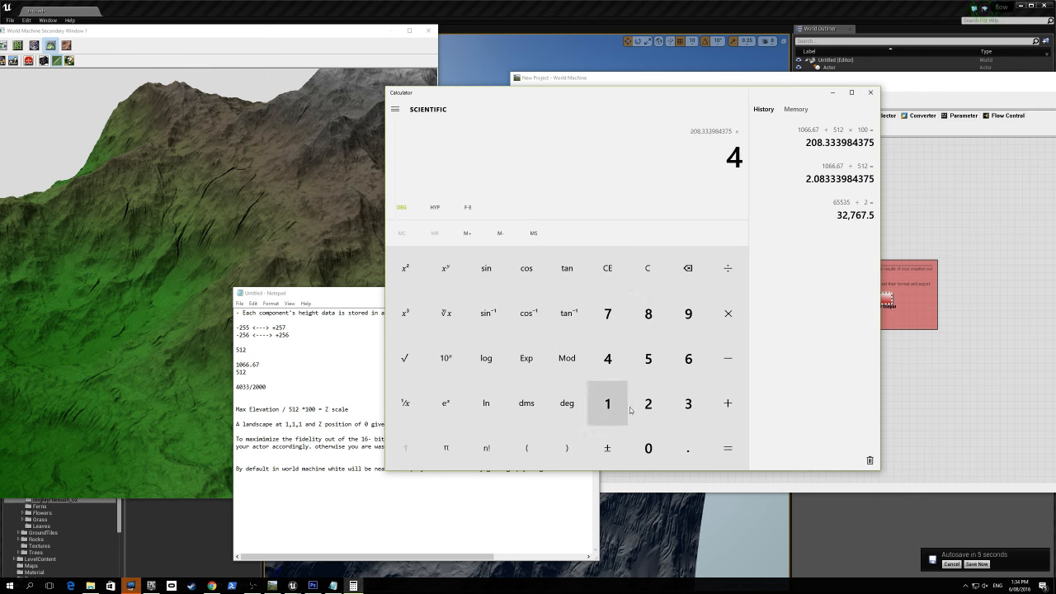
type("033/2000")
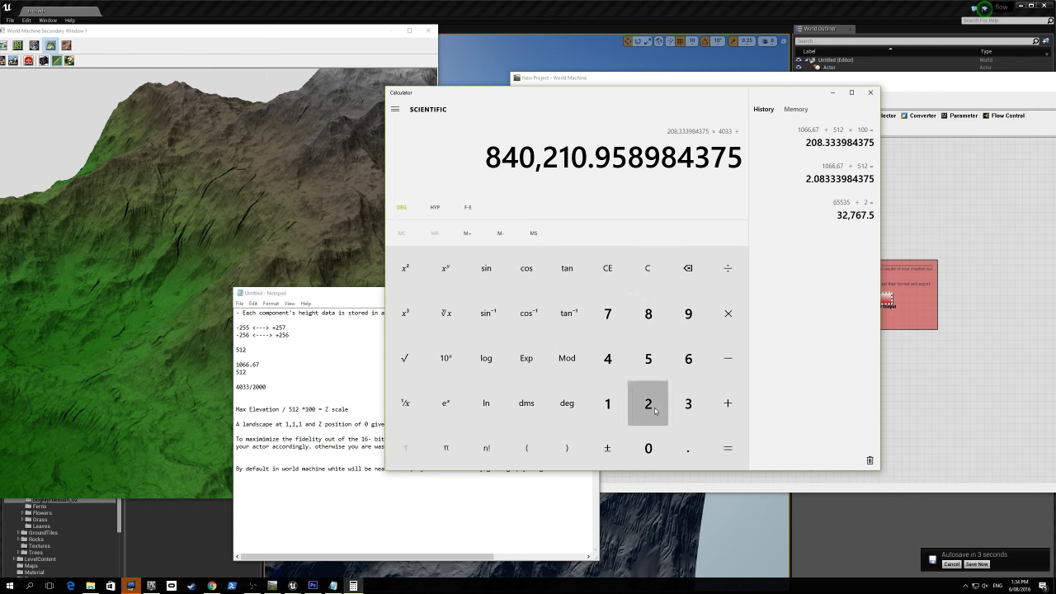
left_click(726, 447)
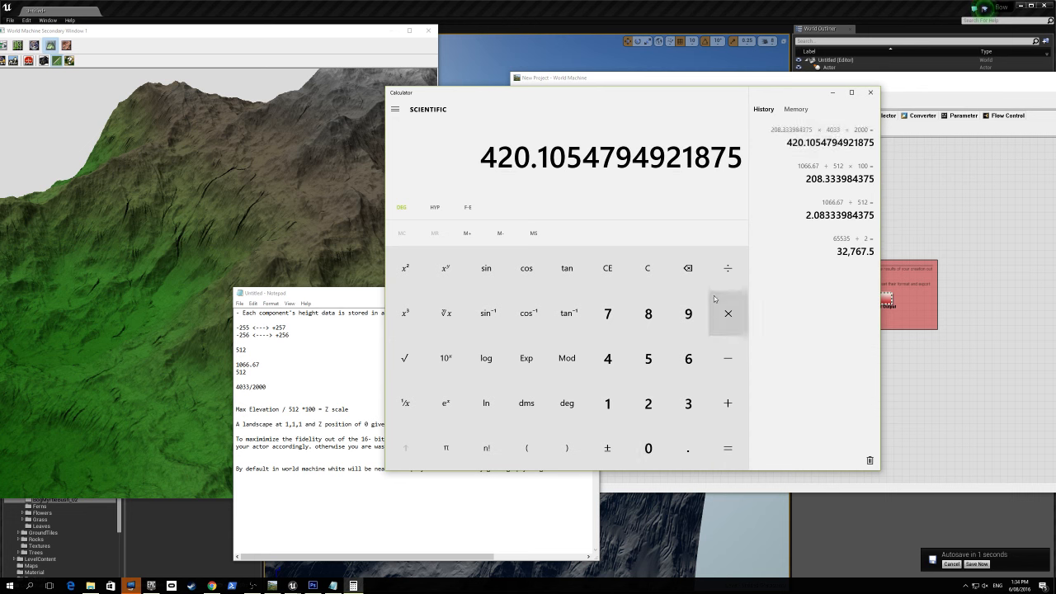
left_click(647, 269)
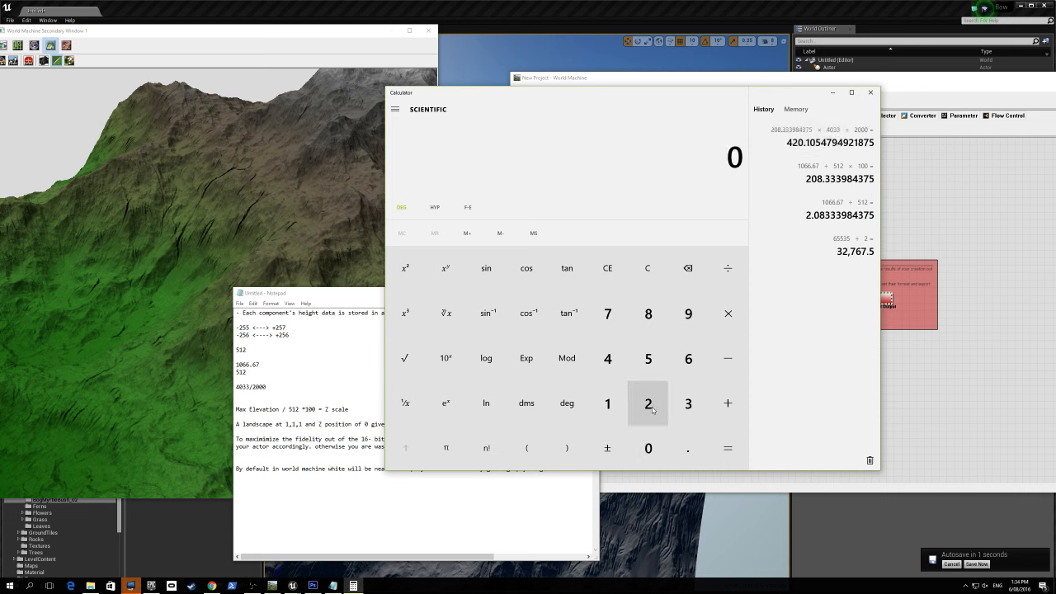
- Divide 2000 by 4033 in Calculator to work out the landscape's horizontal scale factor
left_click(647, 402)
left_click(648, 448)
double_click(647, 448)
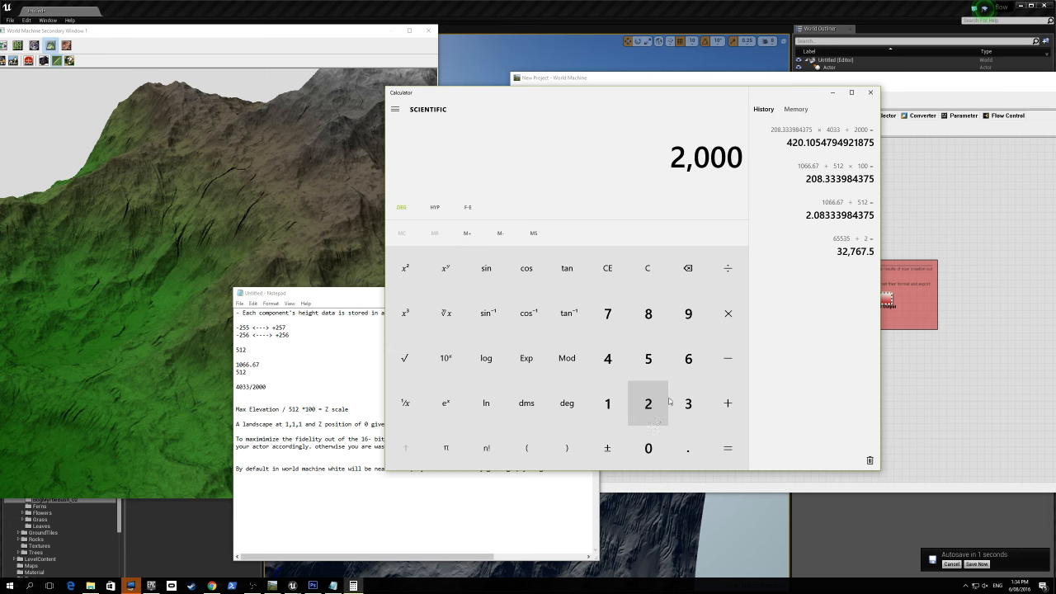
left_click(728, 268)
left_click(608, 359)
left_click(648, 448)
left_click(688, 403)
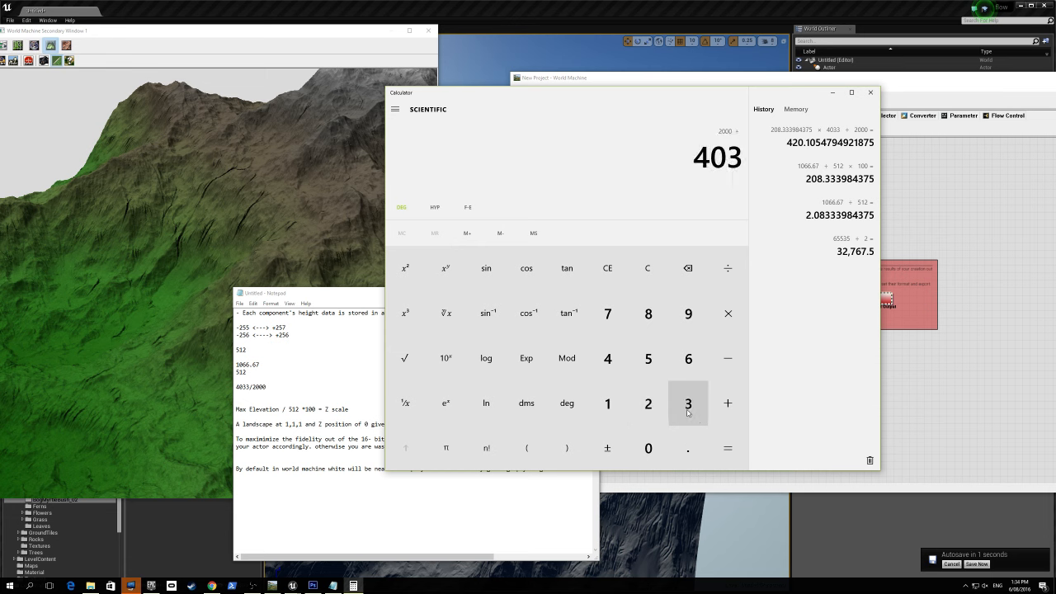
left_click(688, 404)
left_click(728, 450)
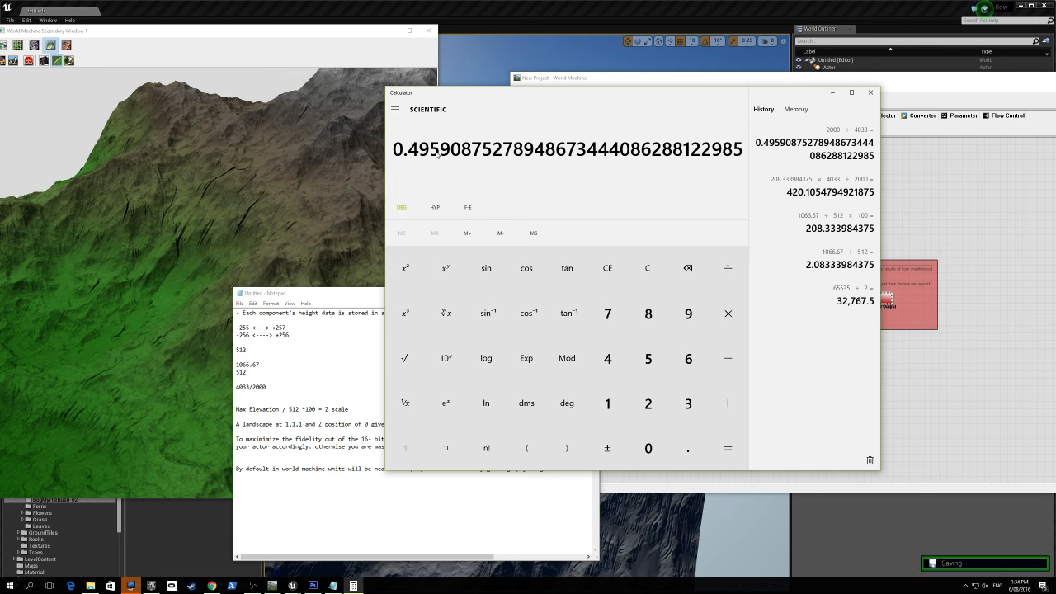
- Multiply the 2000 ÷ 4033 quotient by 100 in Calculator
left_click(729, 314)
left_click(608, 403)
left_click(647, 448)
left_click(648, 447)
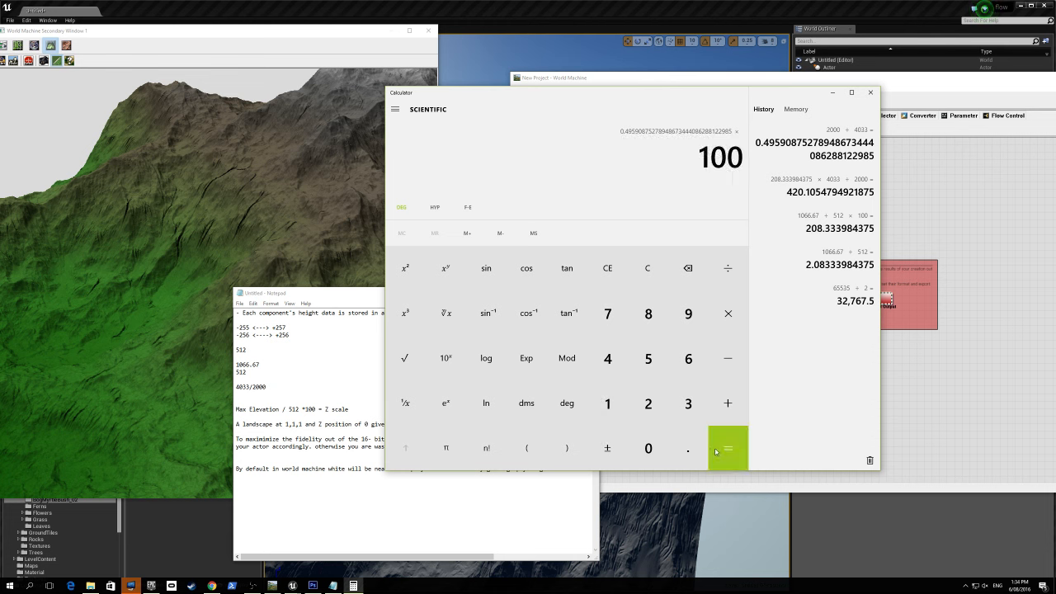
left_click(716, 451)
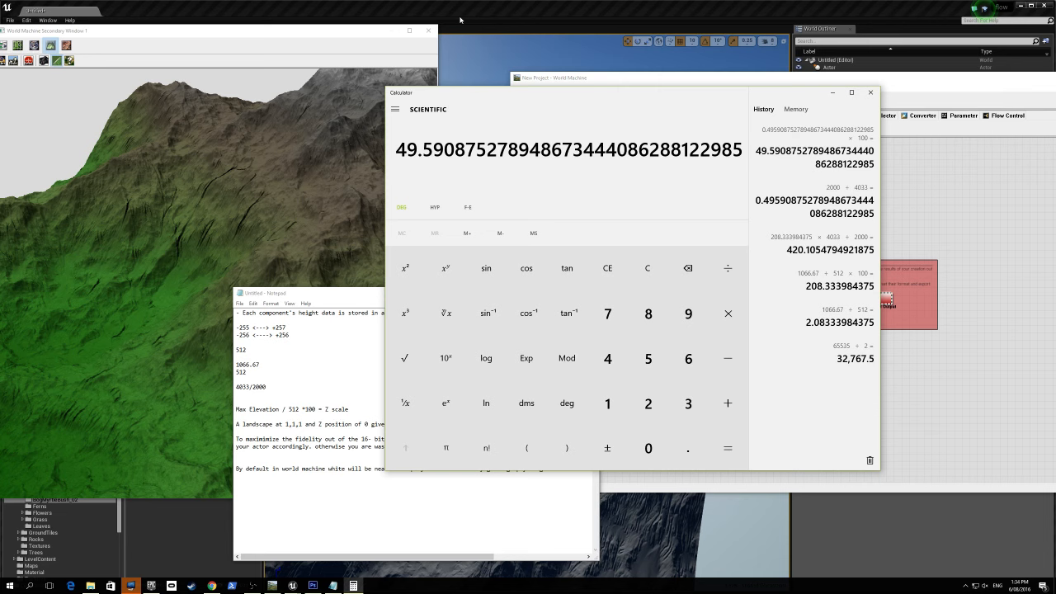
- Switch to the Notepad notes, remove the 4033/2000 ratio and leave blank lines below 512
left_click(282, 384)
key("Return")
key("Return")
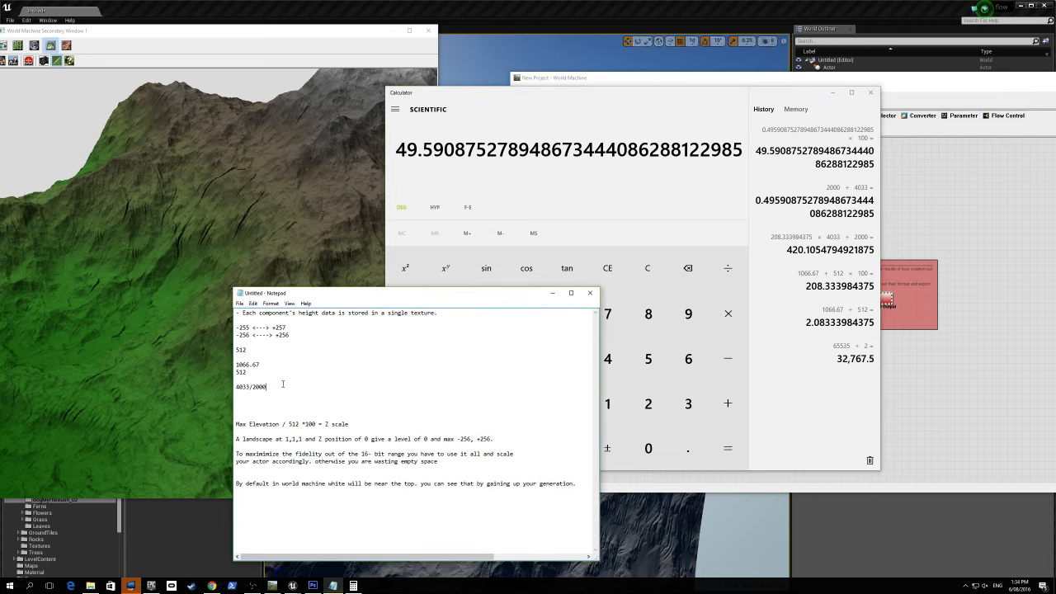
left_click_drag(282, 384, 236, 384)
key("BackSpace")
key("BackSpace")
type("inpou")
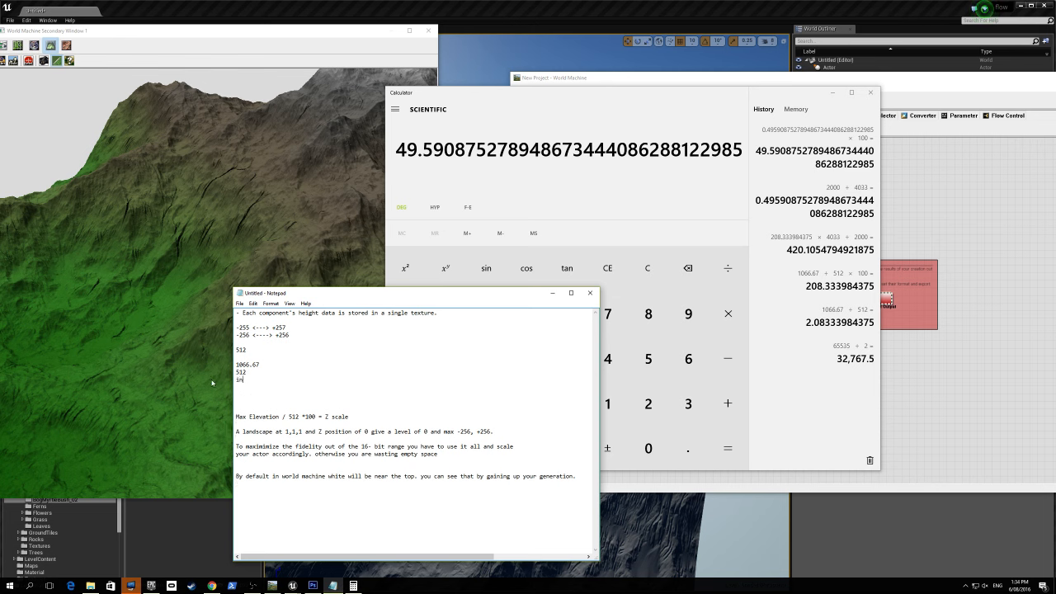
key("BackSpace")
key("Return")
key("Return")
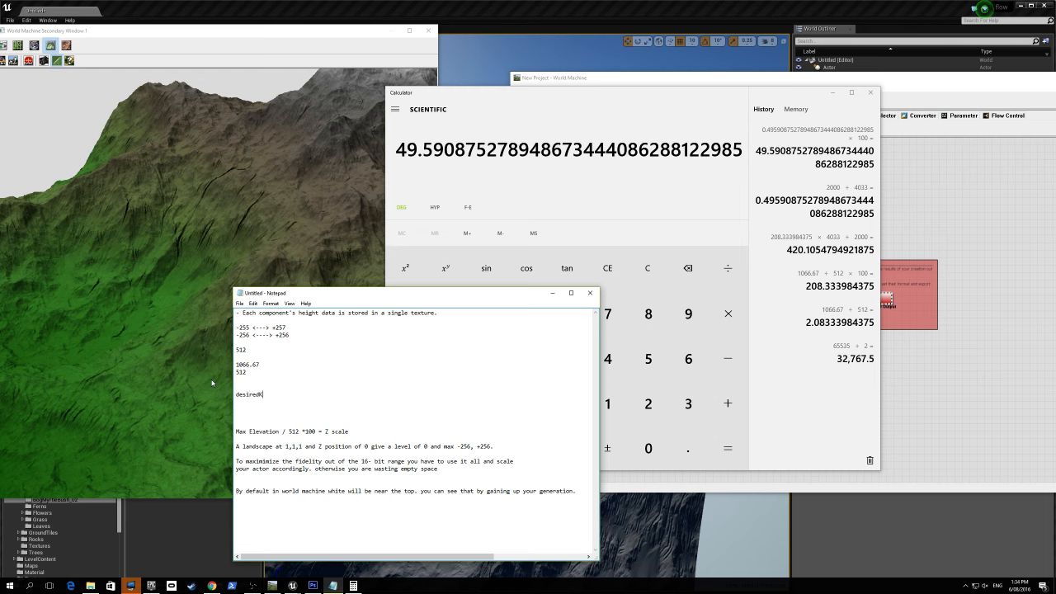
- Write the formula "desiredKilometers / resolution * 100 = X/Y scale" in the notes above the Z scale formula
type("desiredKilometeres")
key("BackSpace")
key("BackSpace")
type("s /")
type(" resolution")
type("cale")
type("* 100")
- Try to paste into the Calculator display, and recall the multiplication by 100 from its history
left_click(404, 152)
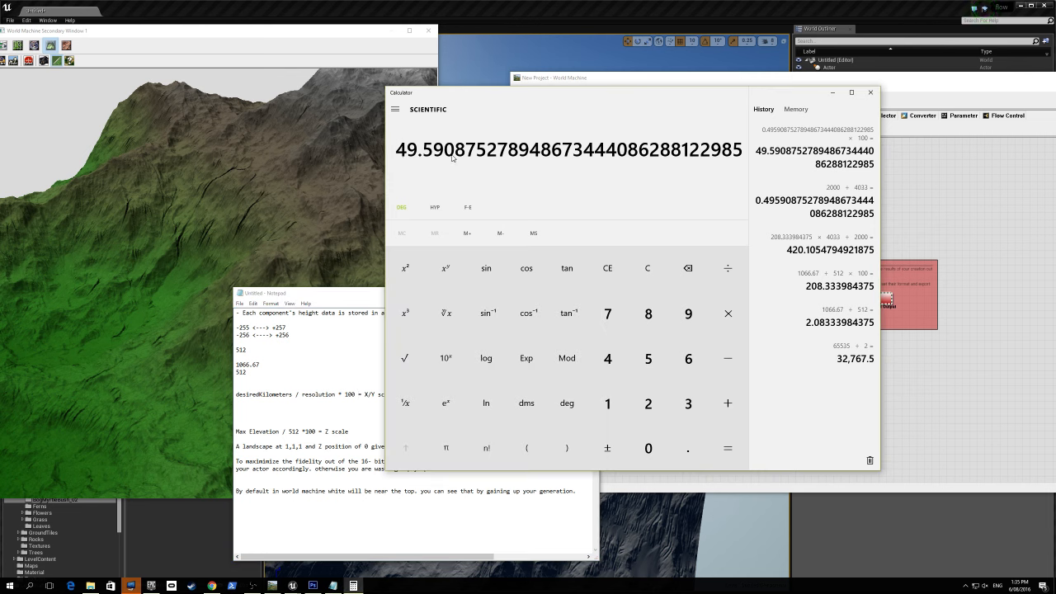
left_click(395, 110)
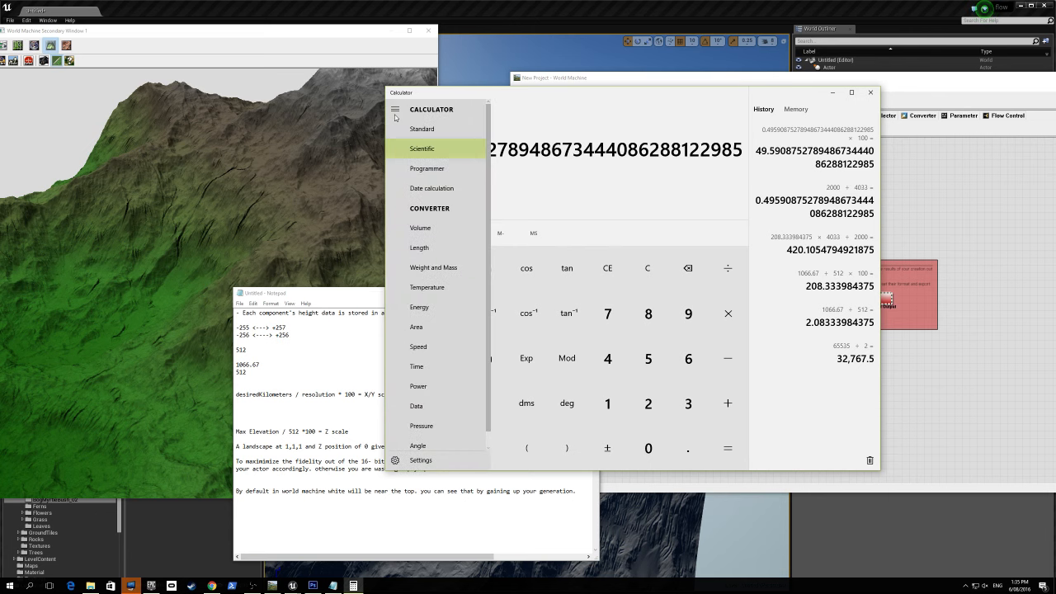
left_click(669, 141)
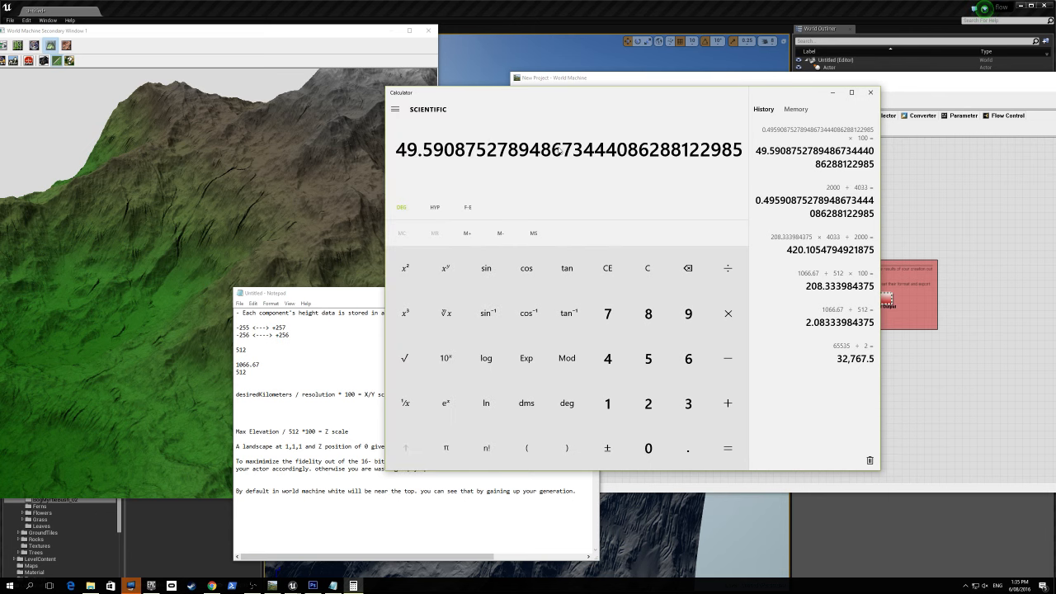
key("ctrl+v")
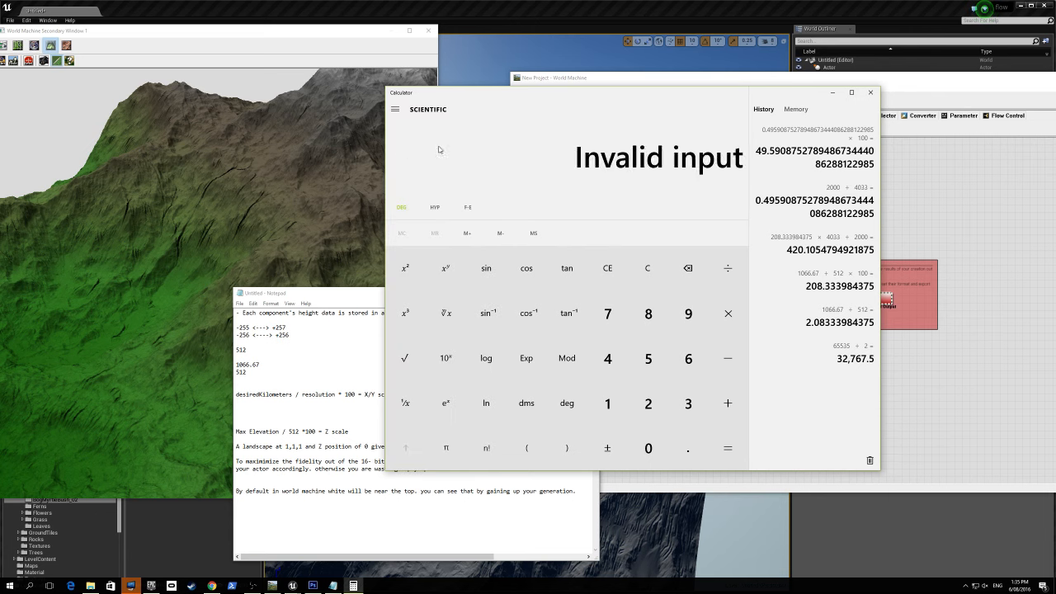
left_click(853, 358)
left_click(840, 159)
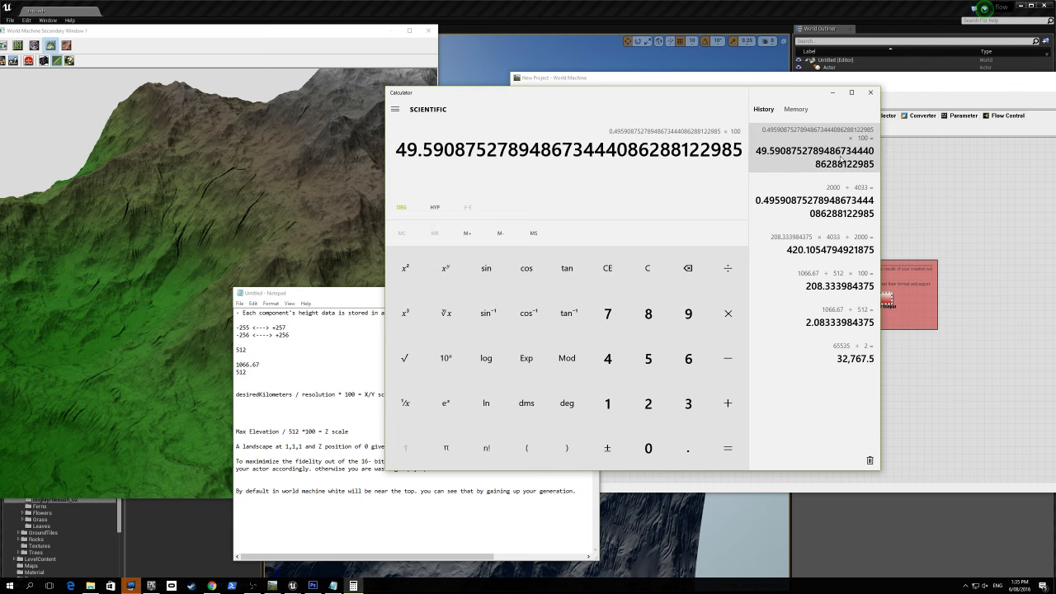
left_click(796, 108)
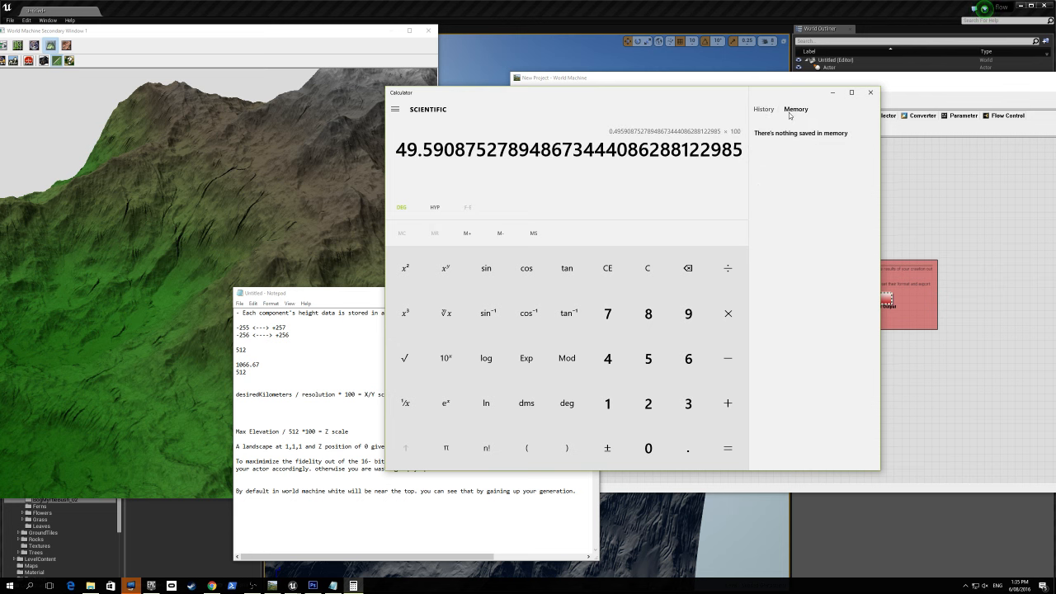
left_click(764, 109)
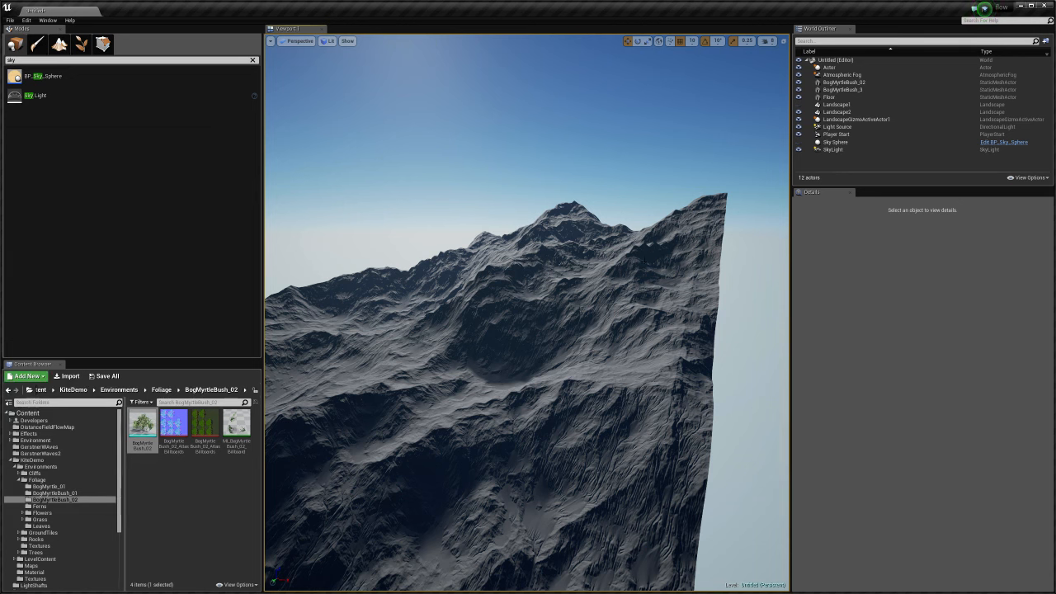
- Switch to Unreal Editor, select the Landscape2 terrain and set its X and Y scale to 49.590874
left_click(644, 260)
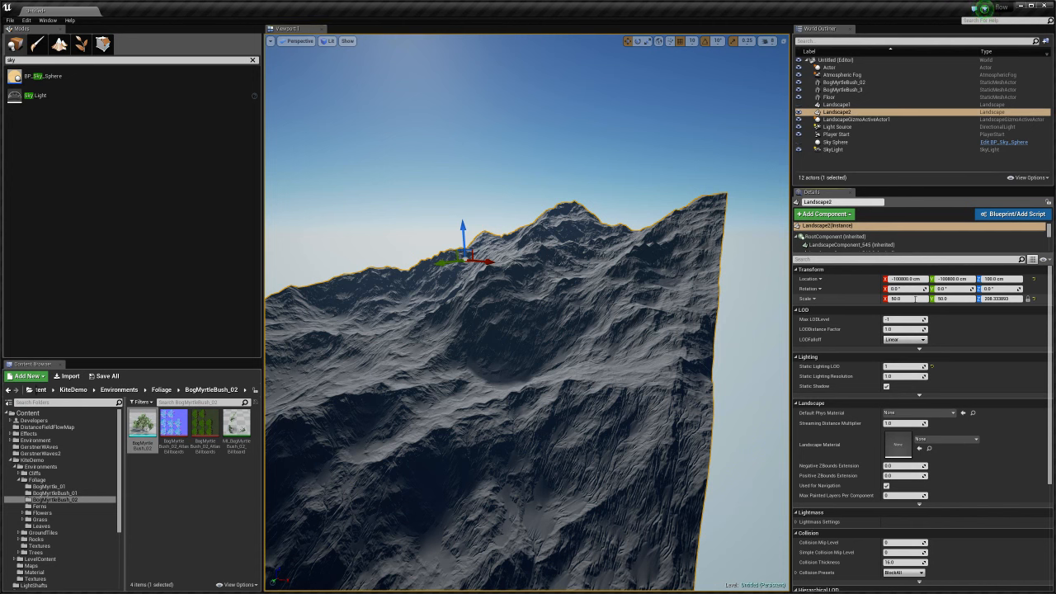
left_click_drag(915, 298, 957, 300)
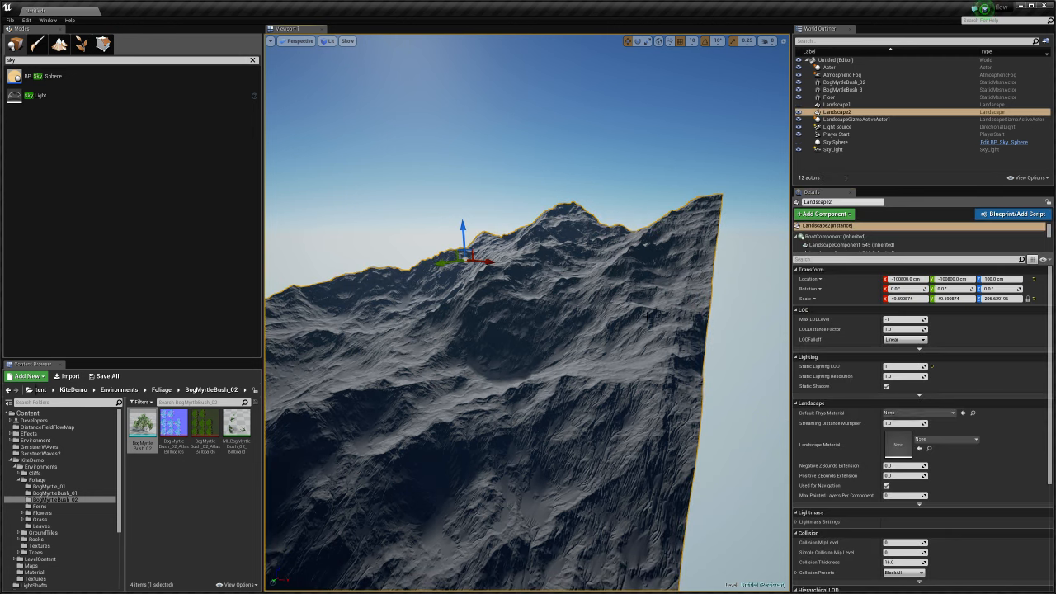
left_click(949, 299)
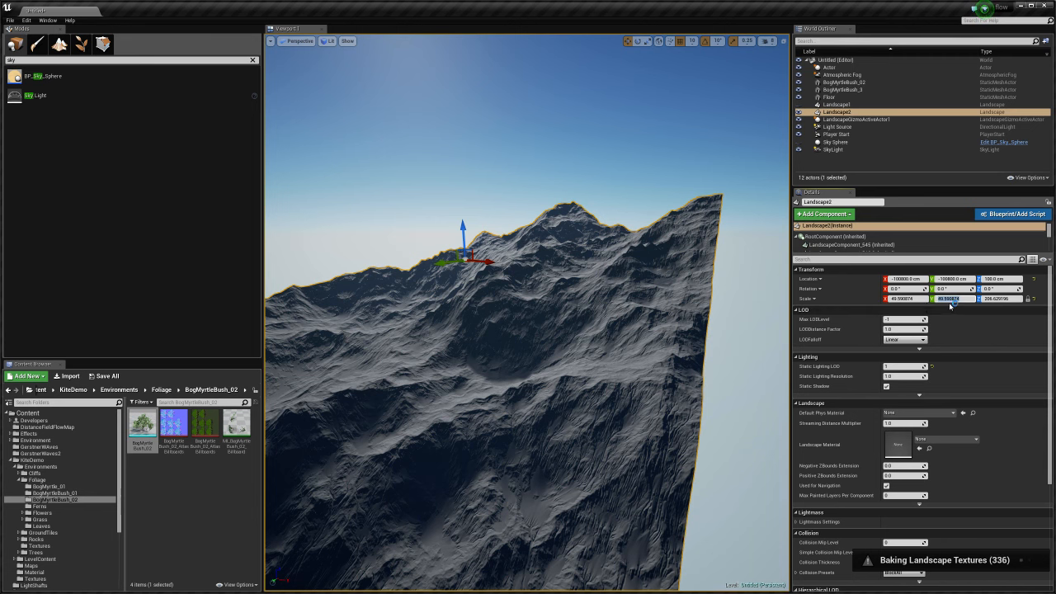
- Switch to World Machine and check the maximum and base elevation in the project's general setup, leaving the settings unchanged
key("alt+Tab")
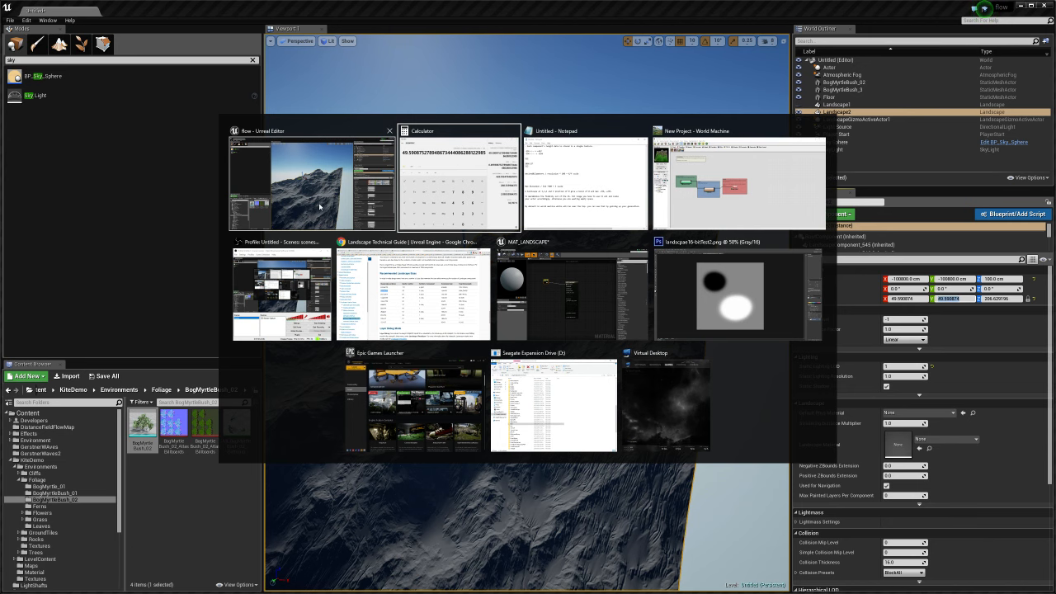
left_click(458, 182)
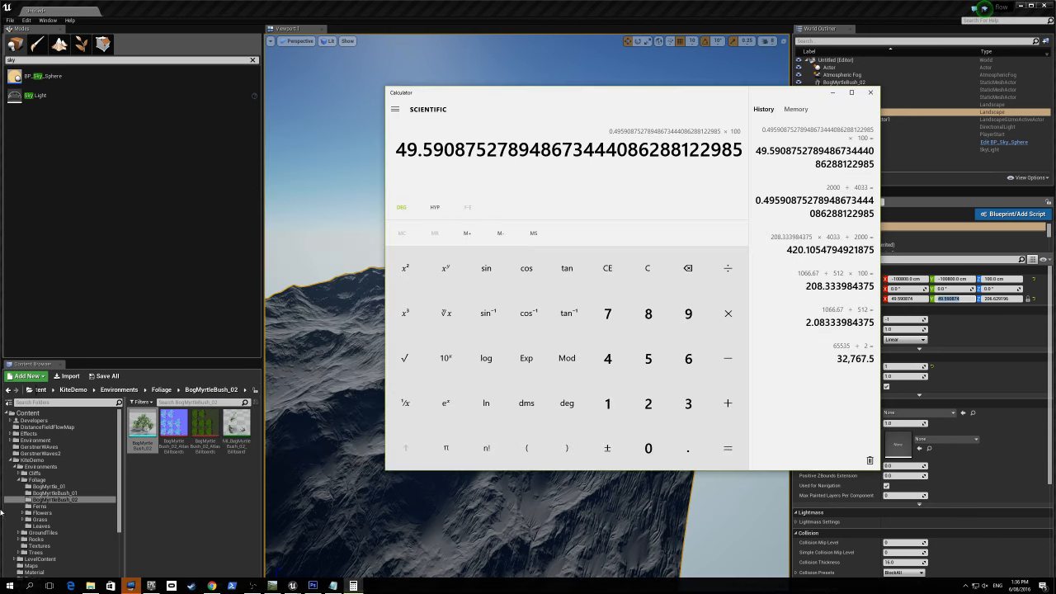
key("alt+Tab")
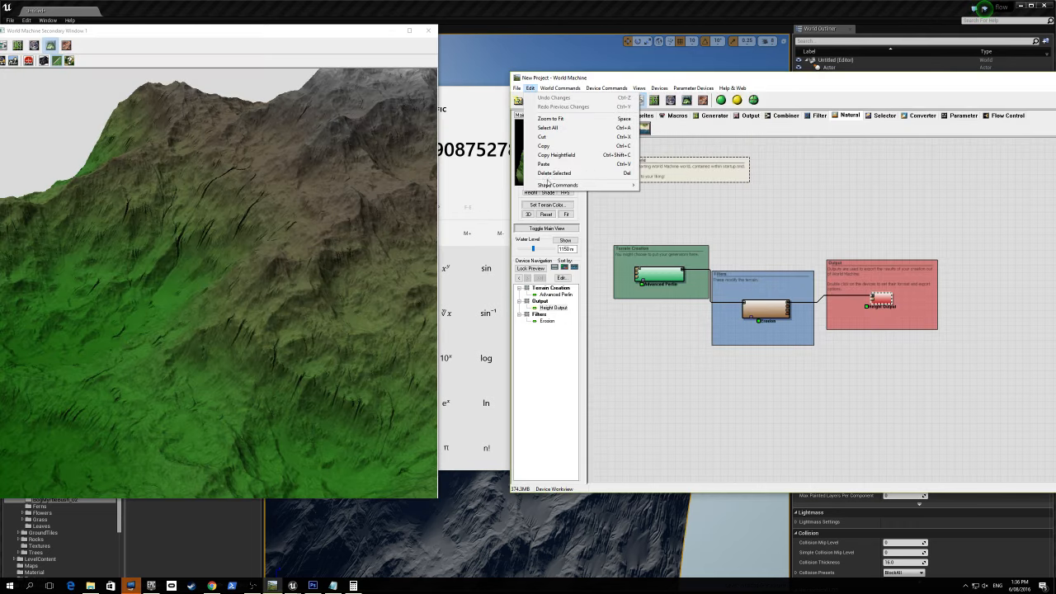
mouse_move(556, 89)
left_click(576, 137)
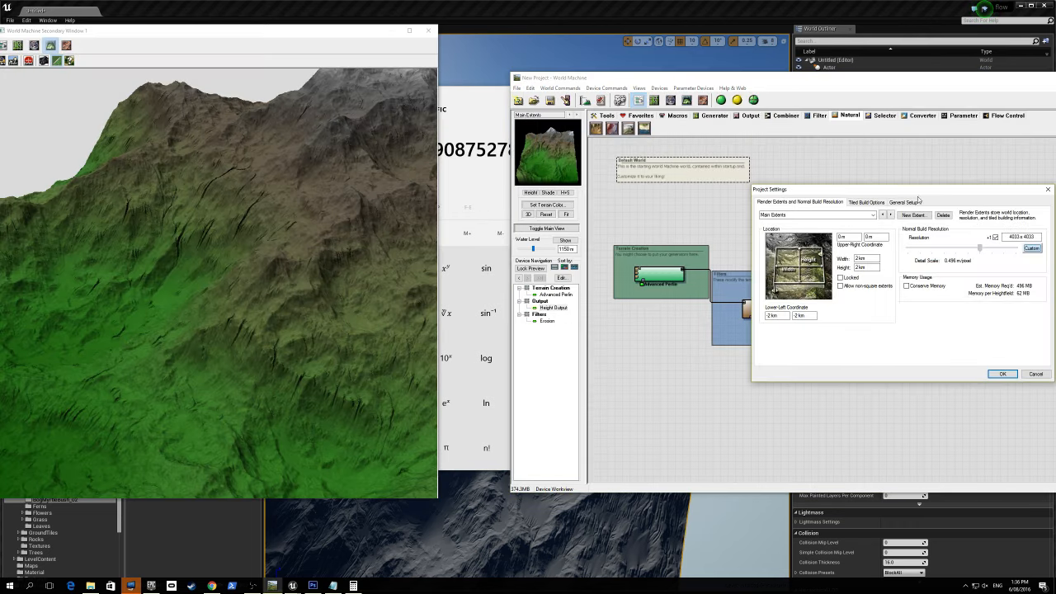
left_click(904, 202)
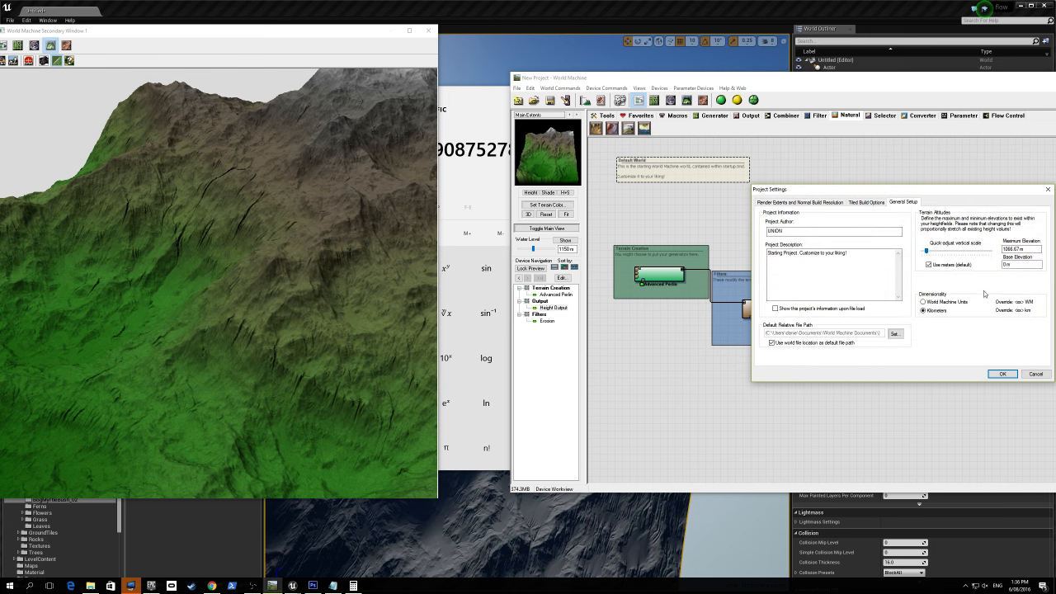
left_click(1037, 375)
- Switch to Calculator and recall the 1066.67 ÷ 512 × 100 calculation from its history
key("alt+Tab")
key("alt+Tab")
left_click(719, 181)
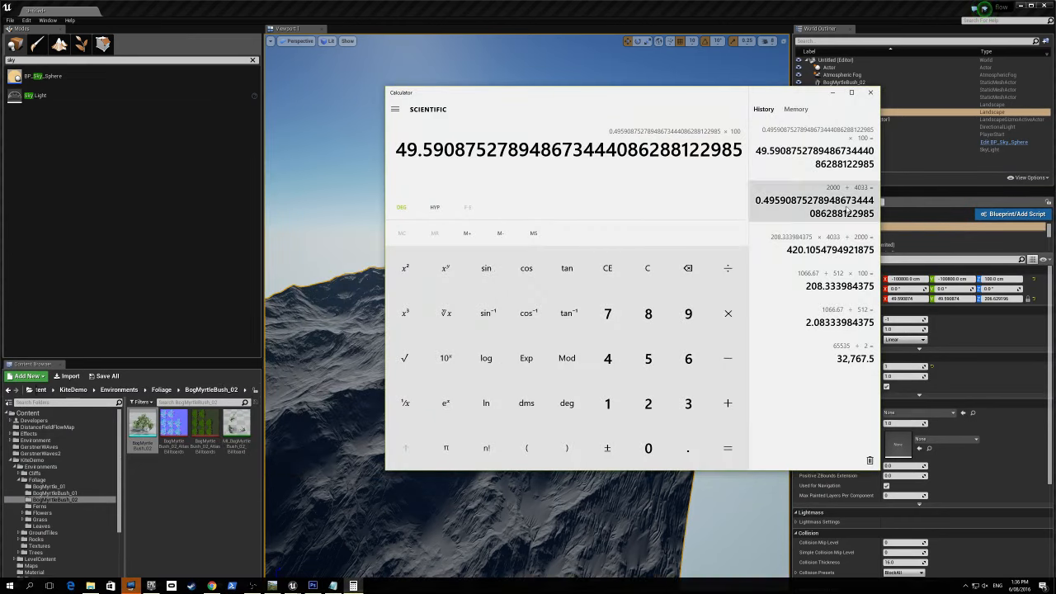
left_click(846, 289)
- Set the Z scale of Landscape2 in Unreal Editor to 208.333984375
left_click(1005, 299)
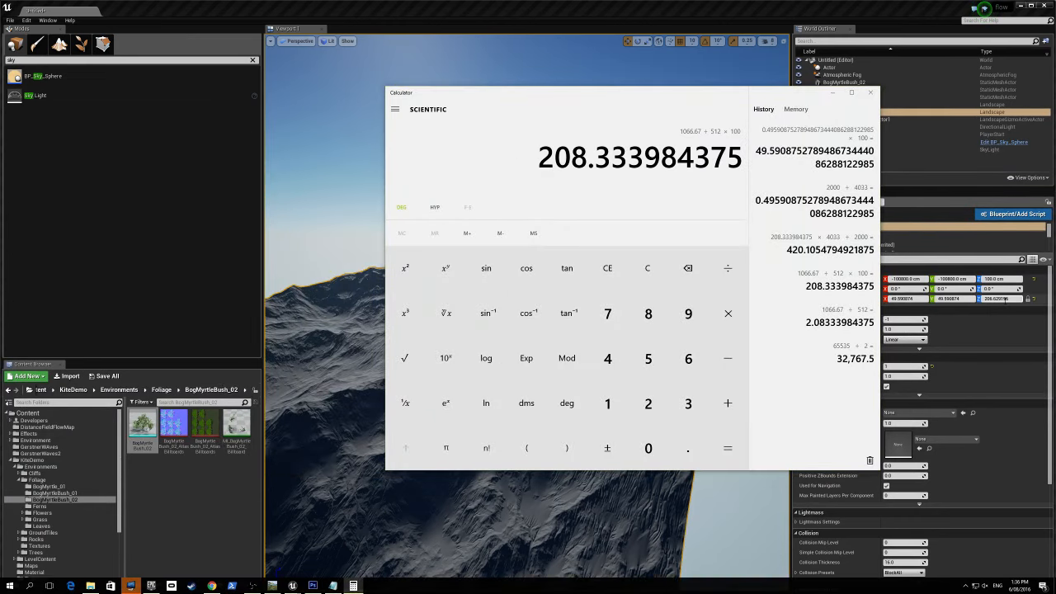
left_click(1004, 298)
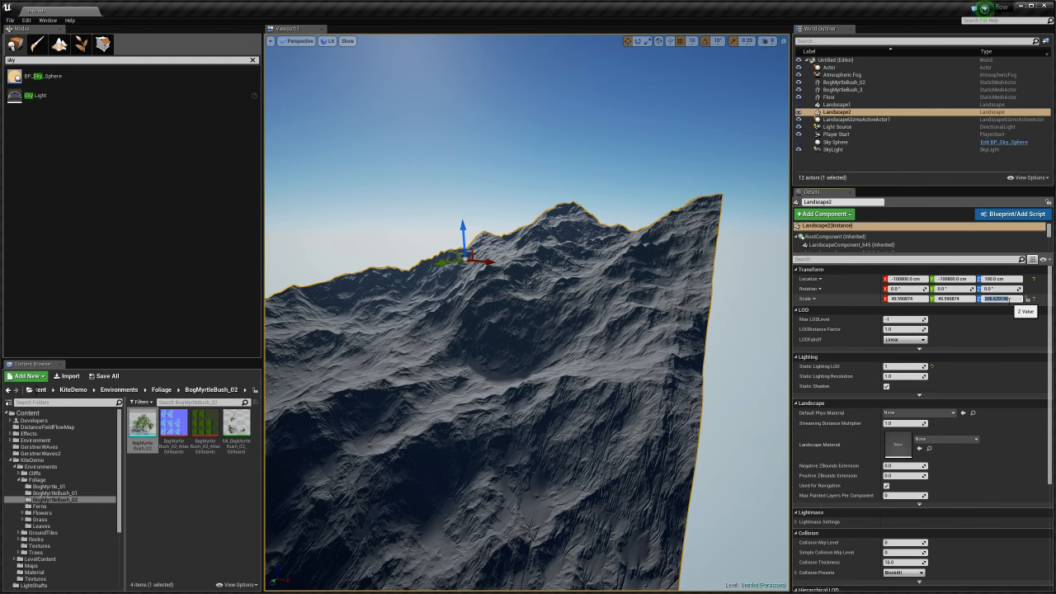
left_click(1010, 300)
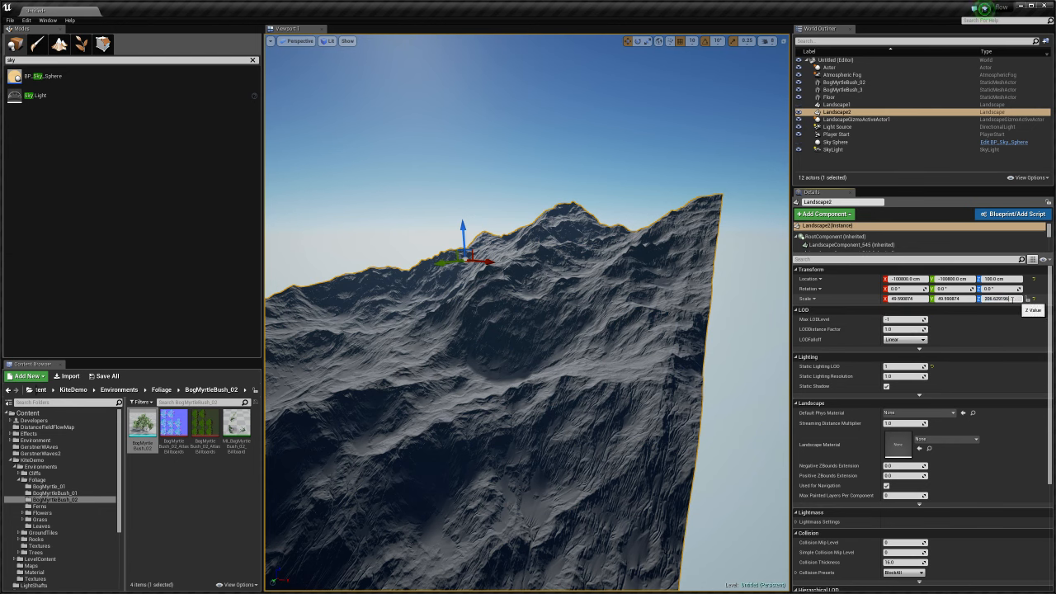
left_click_drag(1015, 299, 974, 300)
left_click(973, 300)
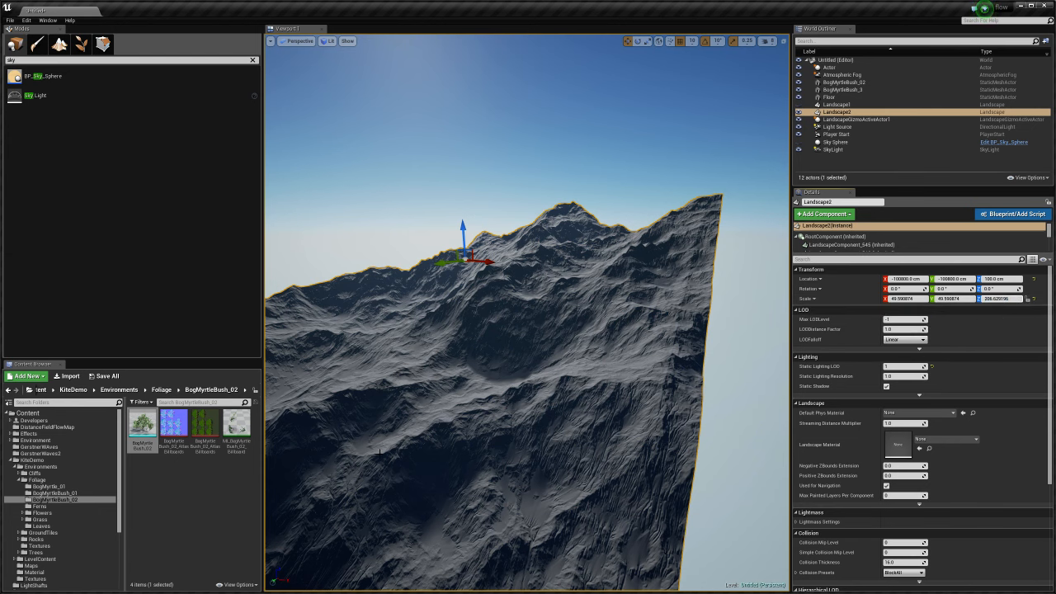
key("alt+Tab")
left_click(532, 176)
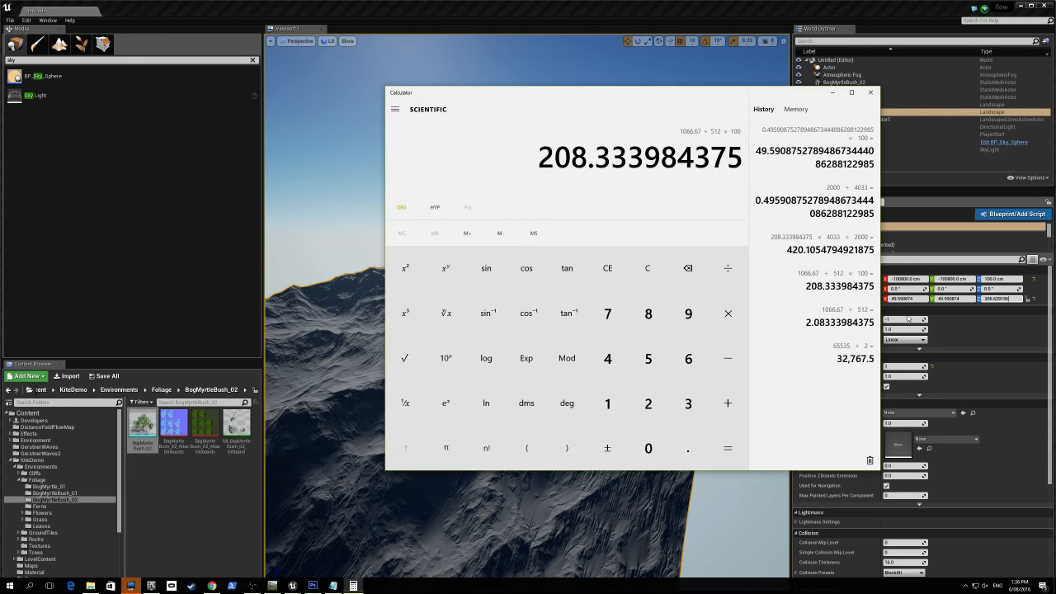
left_click(990, 299)
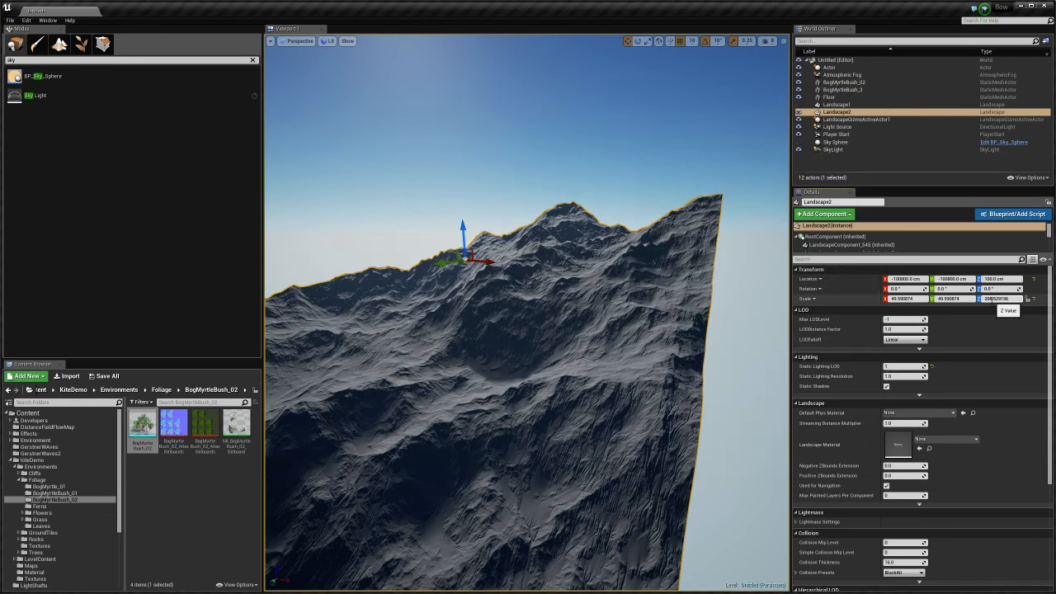
type("208.333984375")
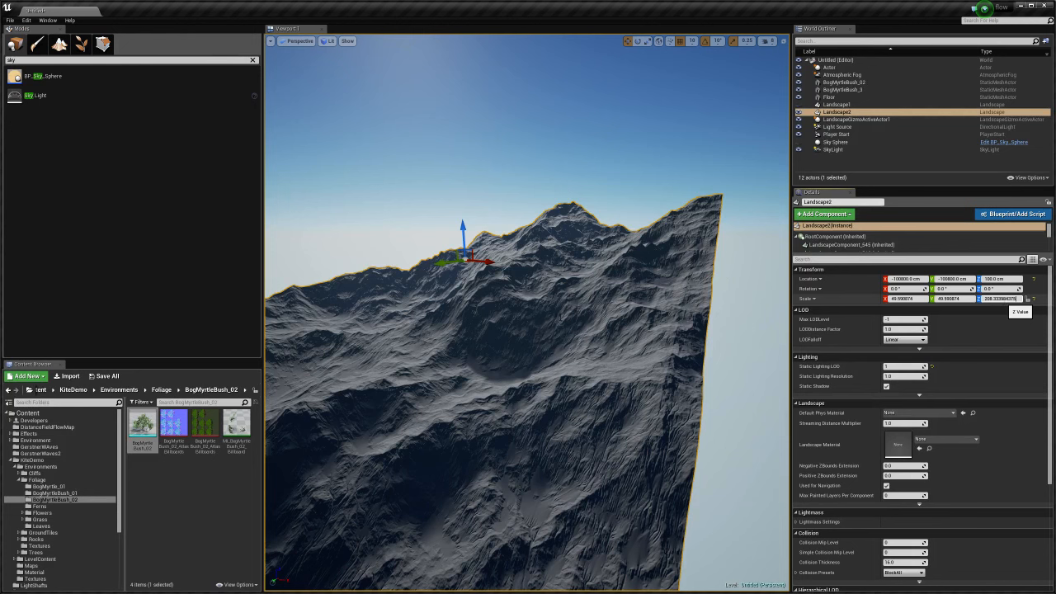
- Clear the landscape selection and survey the rescaled mountains in the viewport
right_click(564, 316)
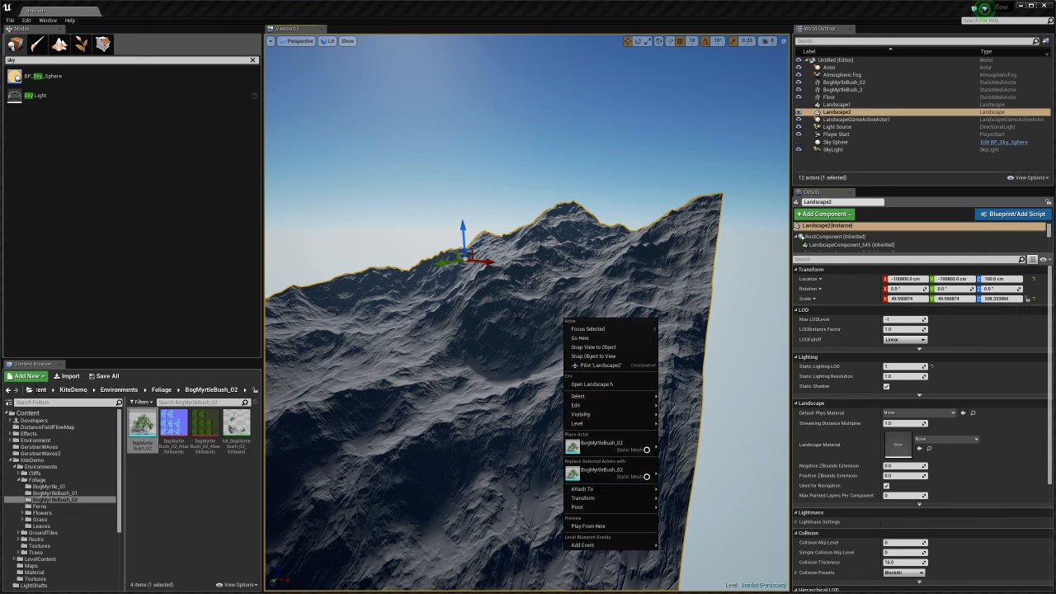
left_click(497, 187)
right_click_drag(448, 237, 408, 288)
right_click_drag(466, 367, 532, 358)
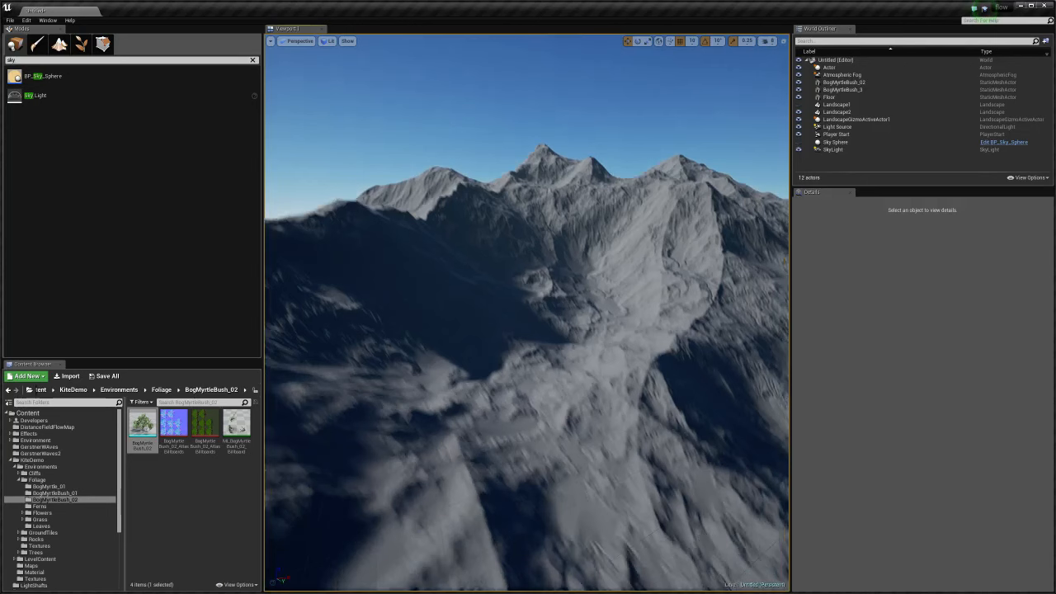
right_click_drag(578, 389, 583, 389)
- Review the X/Y scale formula in Notepad and check the render extents and build resolution in World Machine's project parameters
key("alt+Tab")
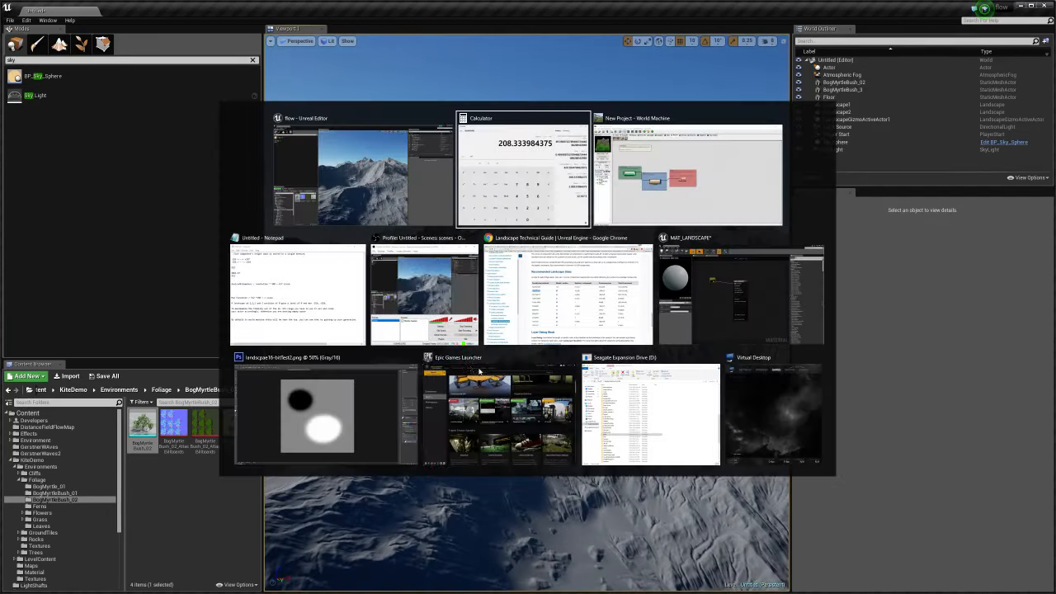
key("alt+Tab")
key("alt+Tab")
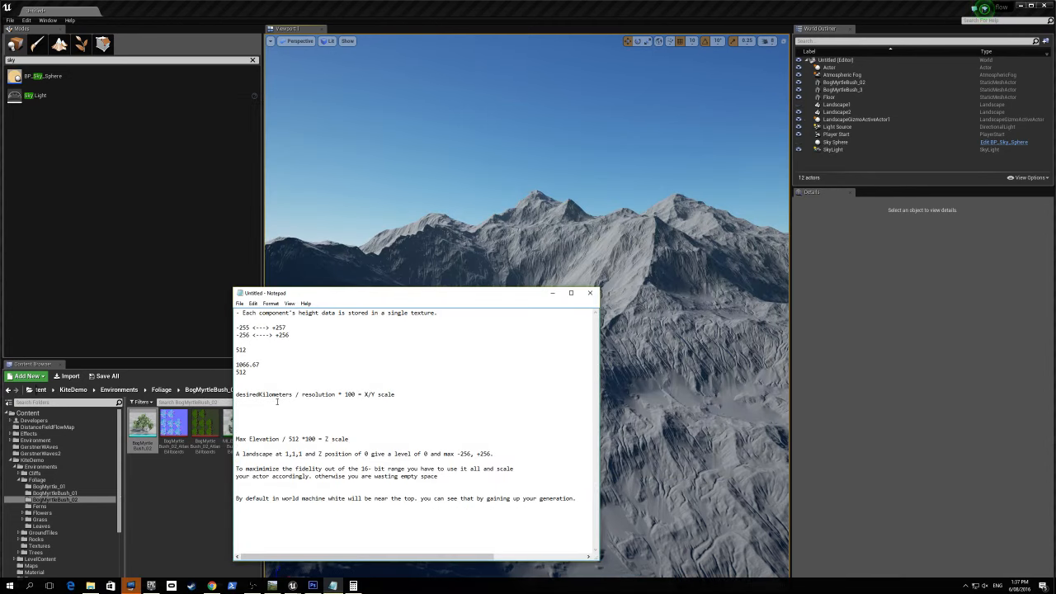
key("alt+Tab")
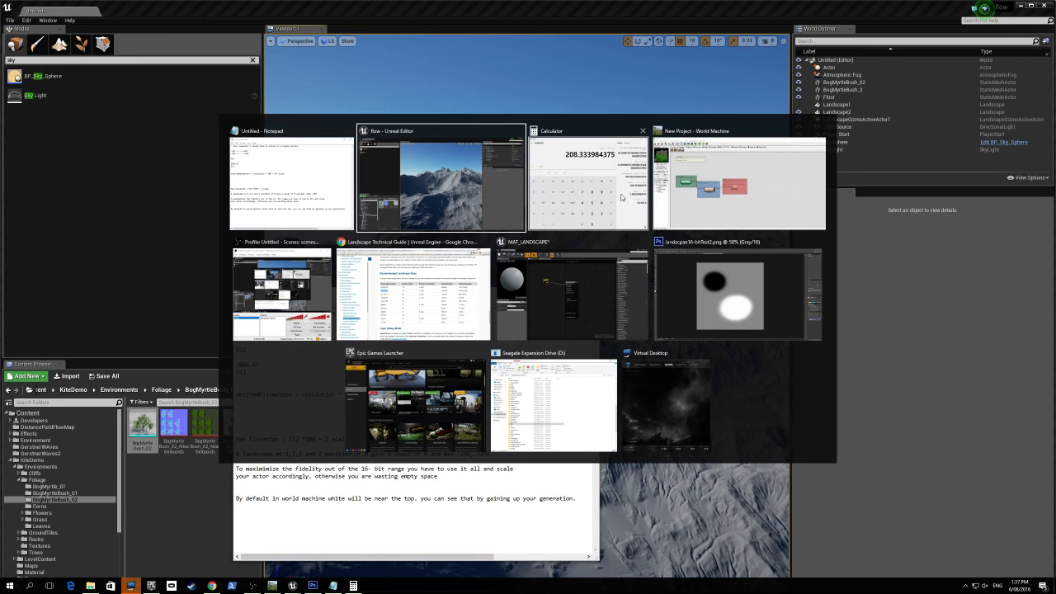
left_click(680, 190)
left_click(560, 88)
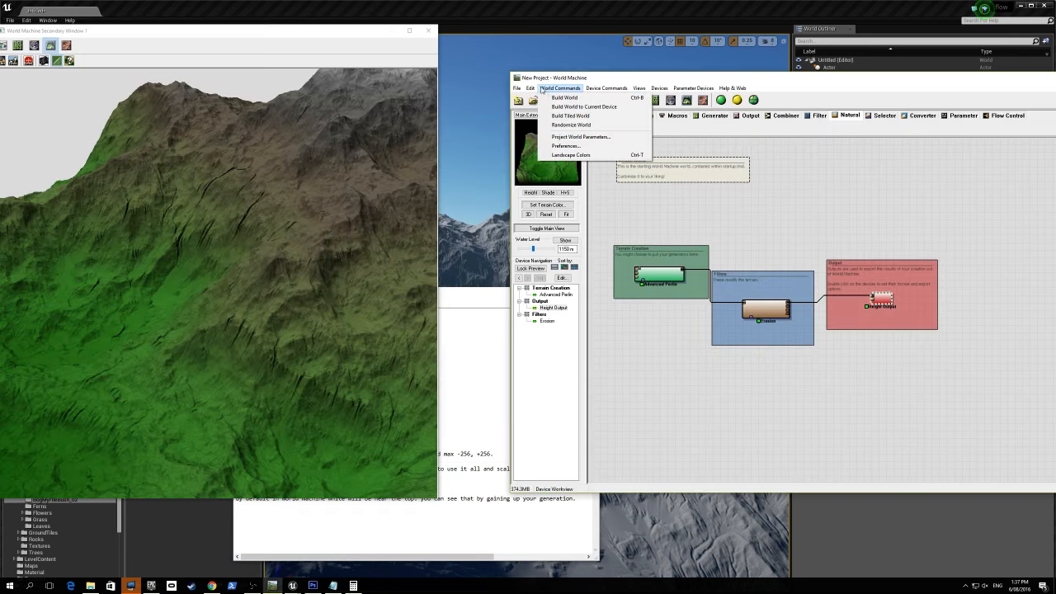
left_click(566, 138)
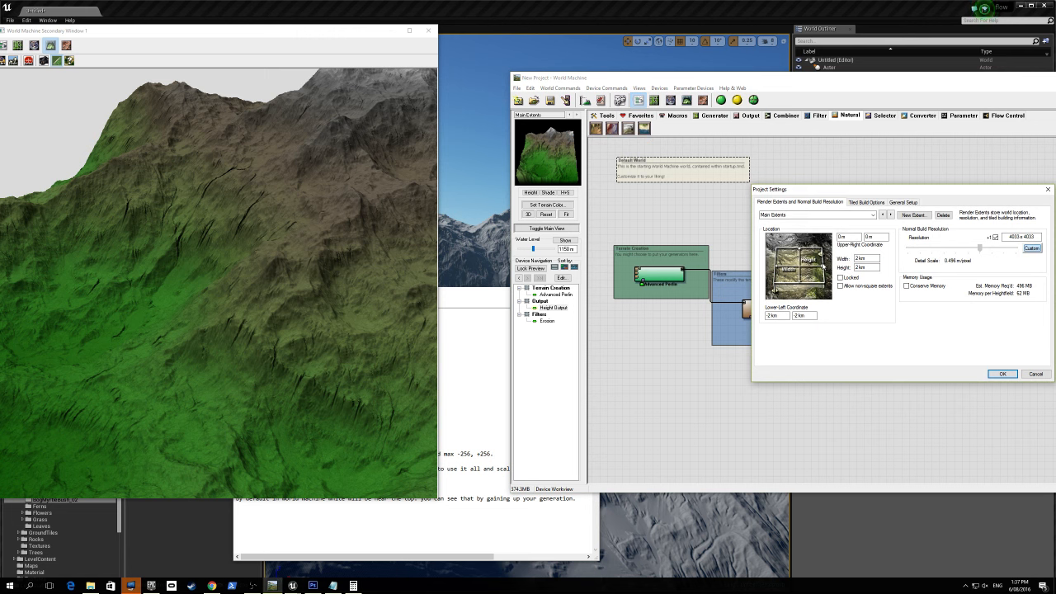
- Copy the 8129x8129 landscape size from Unreal's Landscape Technical Guide and write 2000 / 8129 * 100 under the X/Y scale formula in Notepad
double_click(1019, 237)
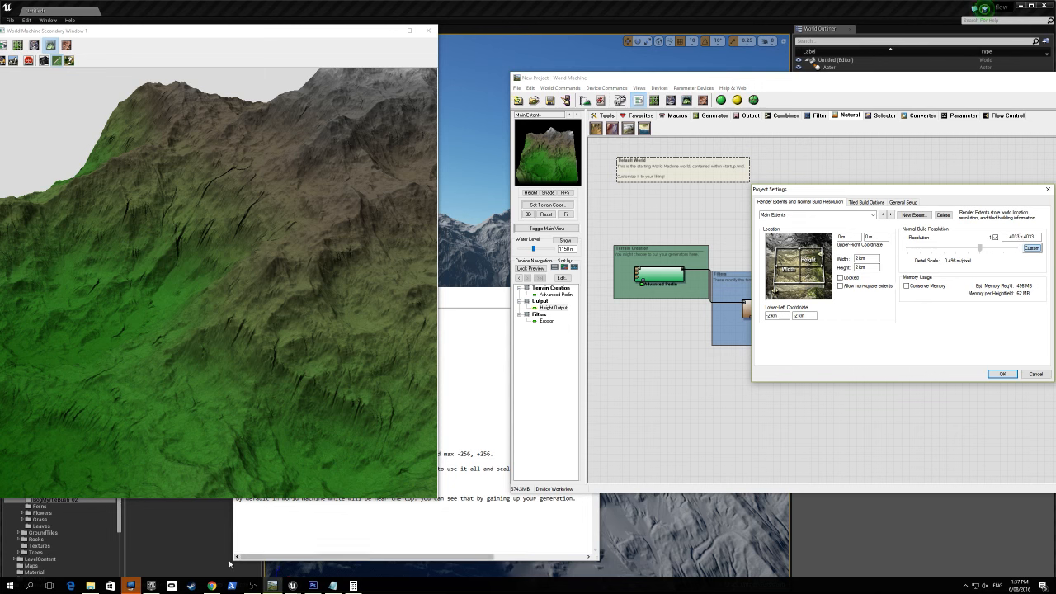
left_click(212, 585)
left_click(414, 239)
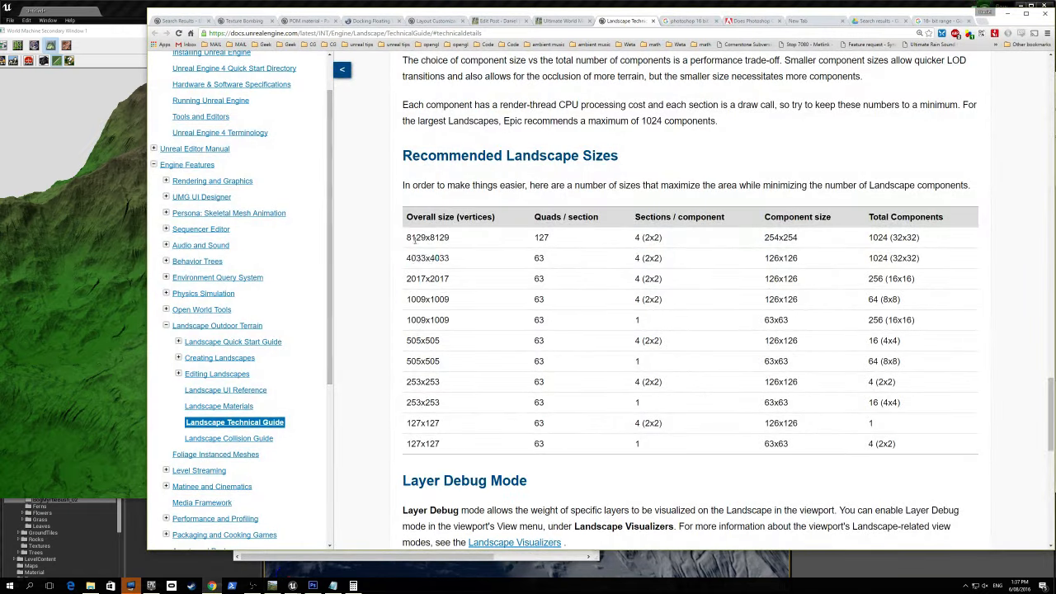
left_click_drag(409, 236, 456, 234)
key("ctrl+c")
left_click(334, 586)
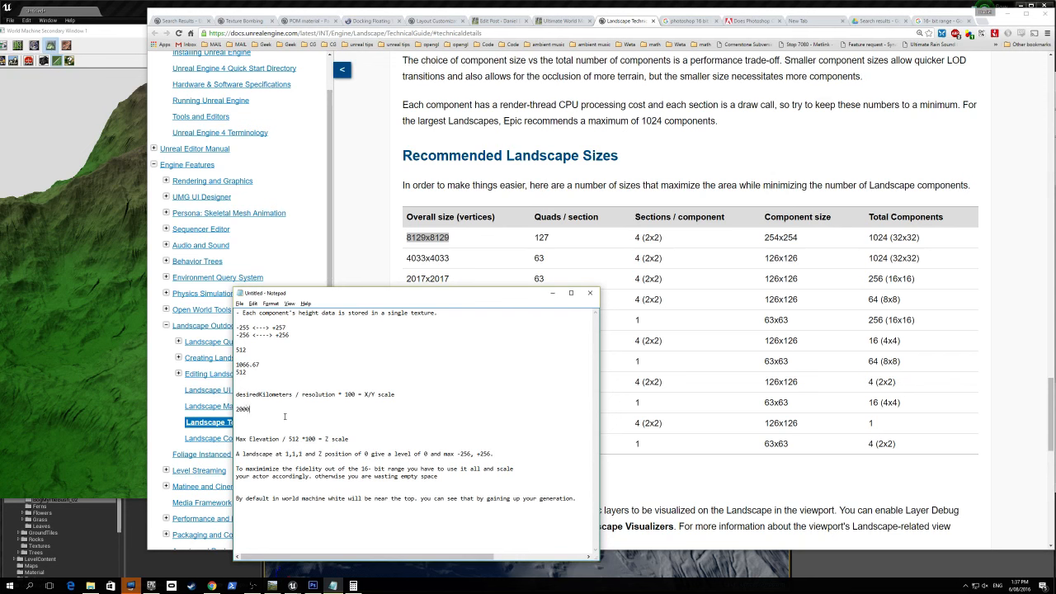
key("ctrl+v")
- Switch to Calculator and compute 2000 ÷ 8129 × 100
left_click(361, 586)
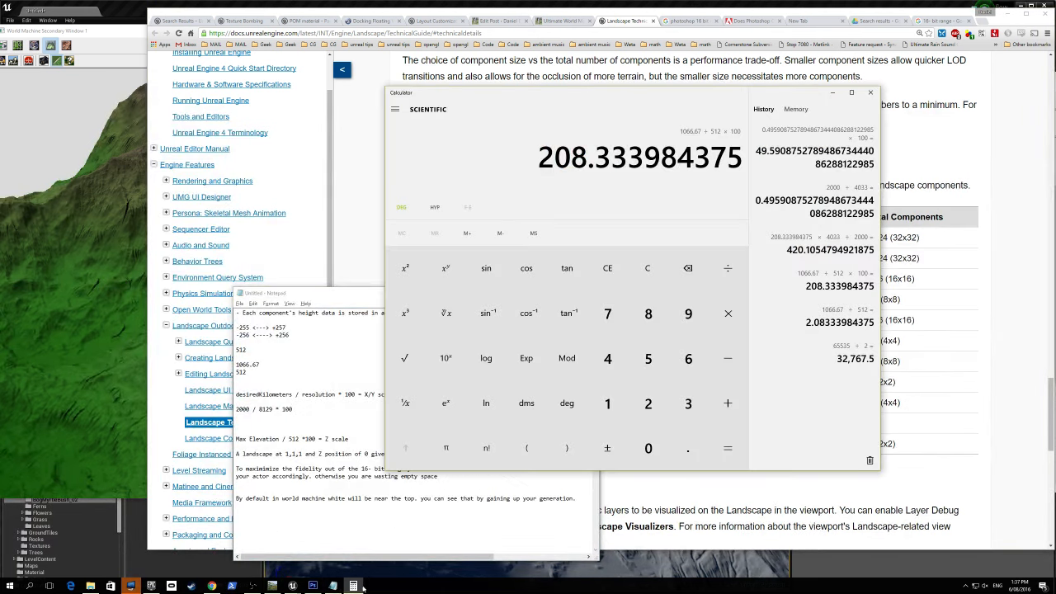
left_click(652, 275)
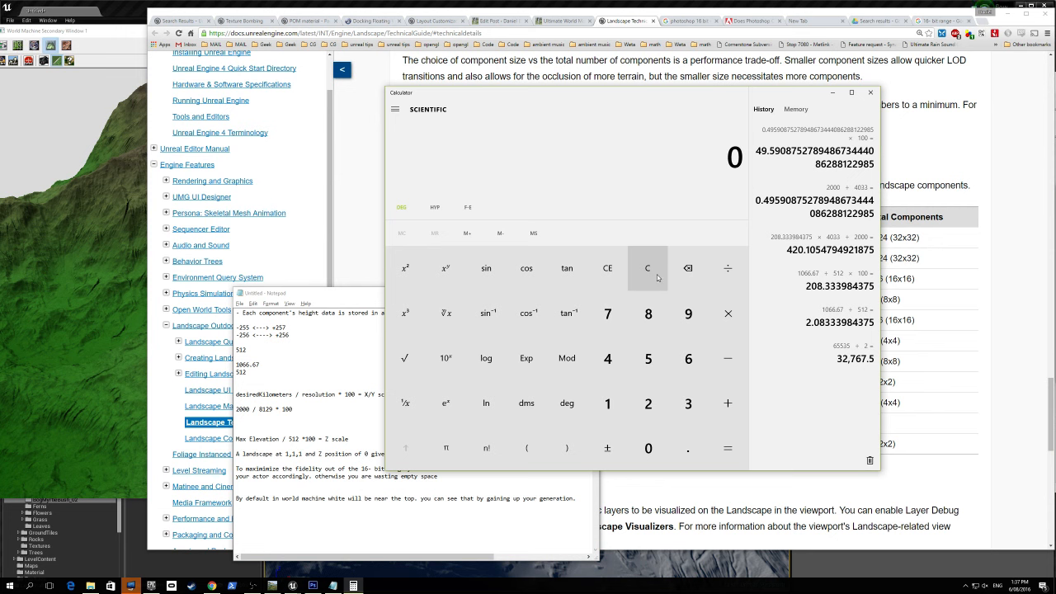
left_click(649, 403)
triple_click(655, 449)
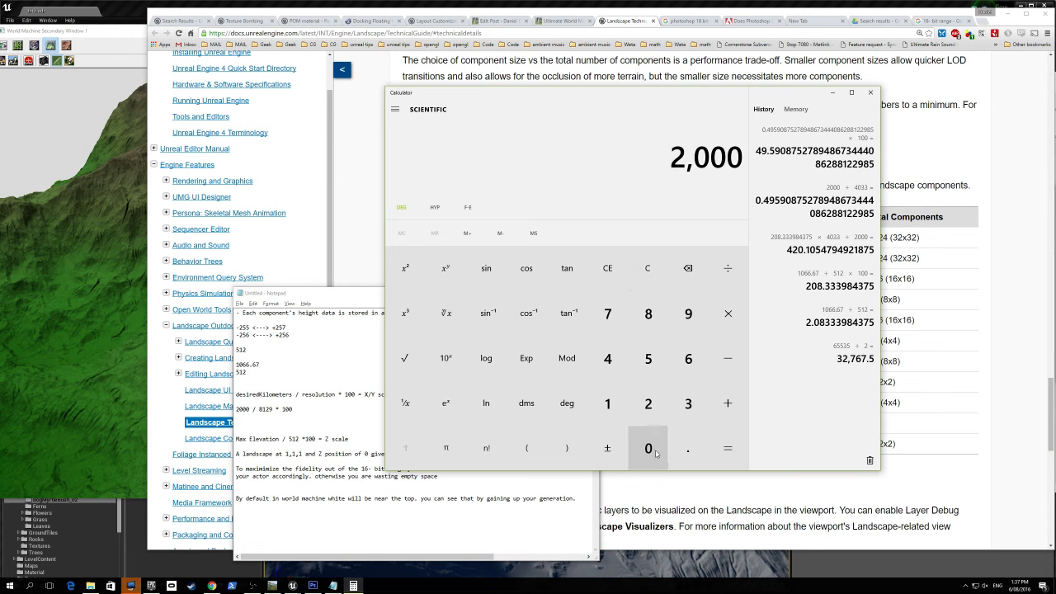
left_click(727, 268)
left_click(648, 313)
left_click(608, 403)
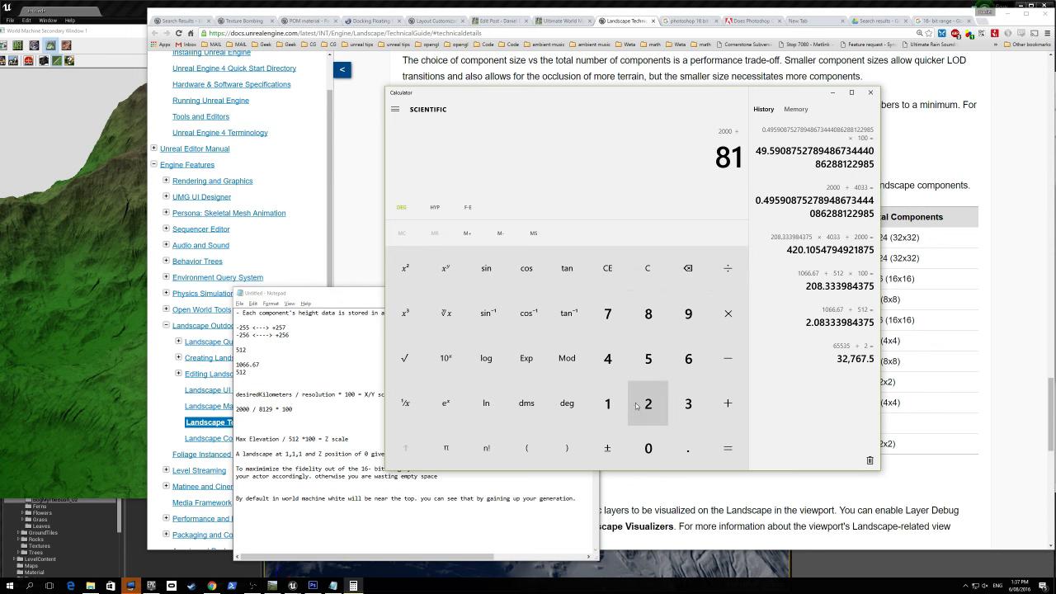
left_click(636, 405)
left_click(684, 326)
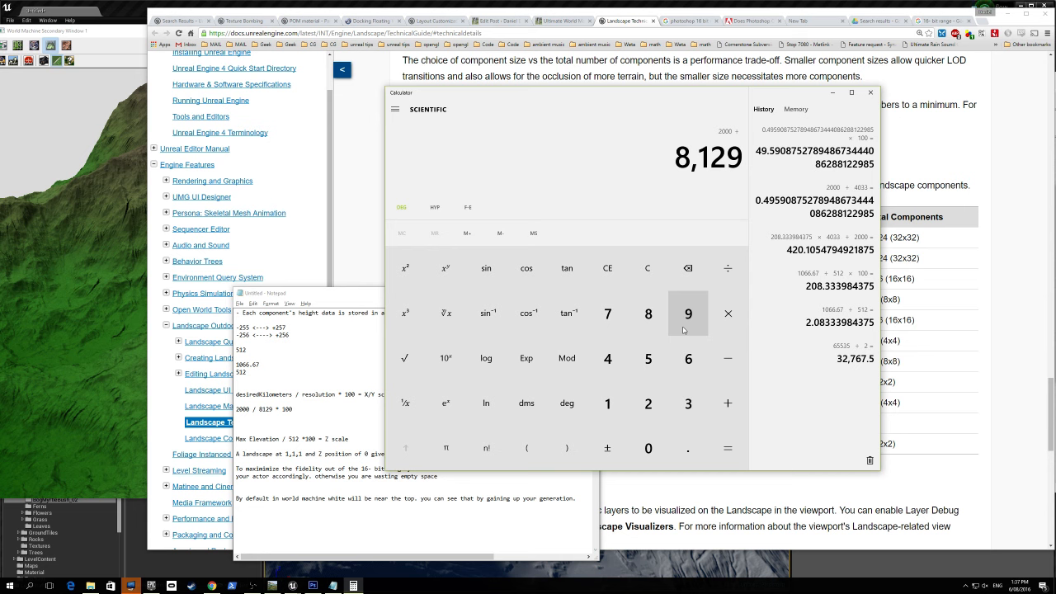
left_click(726, 315)
left_click(608, 405)
left_click(648, 446)
left_click(647, 446)
left_click(728, 447)
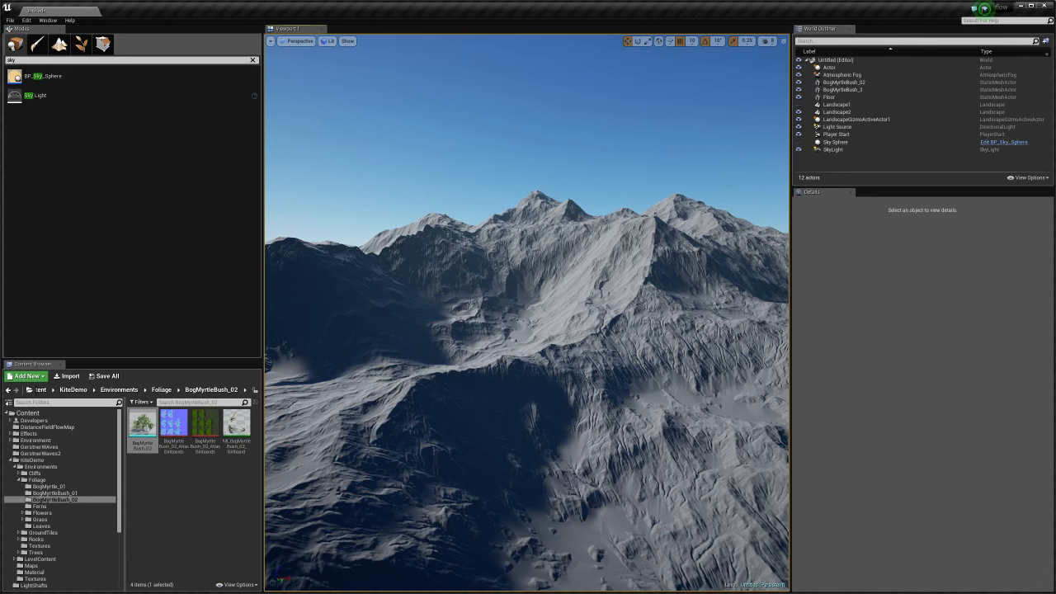
- Select Landscape2 in Unreal Editor and inspect its mountains and valleys from several viewpoints
left_click(837, 111)
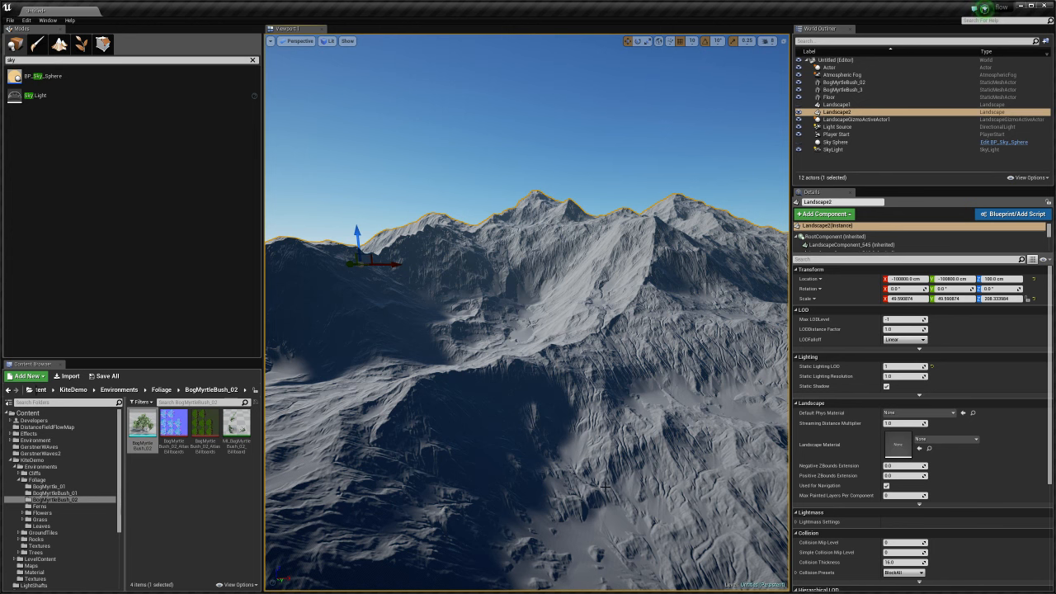
middle_click_drag(605, 487, 618, 557)
mouse_move(601, 481)
right_mouse_down()
mouse_move(607, 493)
mouse_move(600, 481)
right_mouse_up()
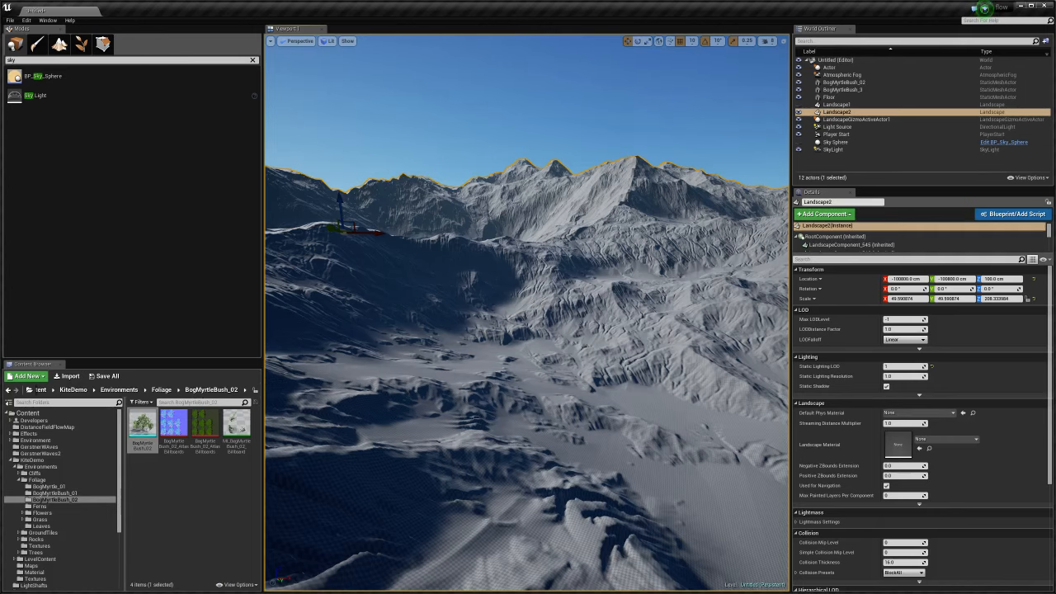
mouse_move(528, 346)
right_mouse_down()
mouse_move(536, 351)
mouse_move(535, 328)
right_mouse_up()
right_click_drag(583, 403, 575, 403)
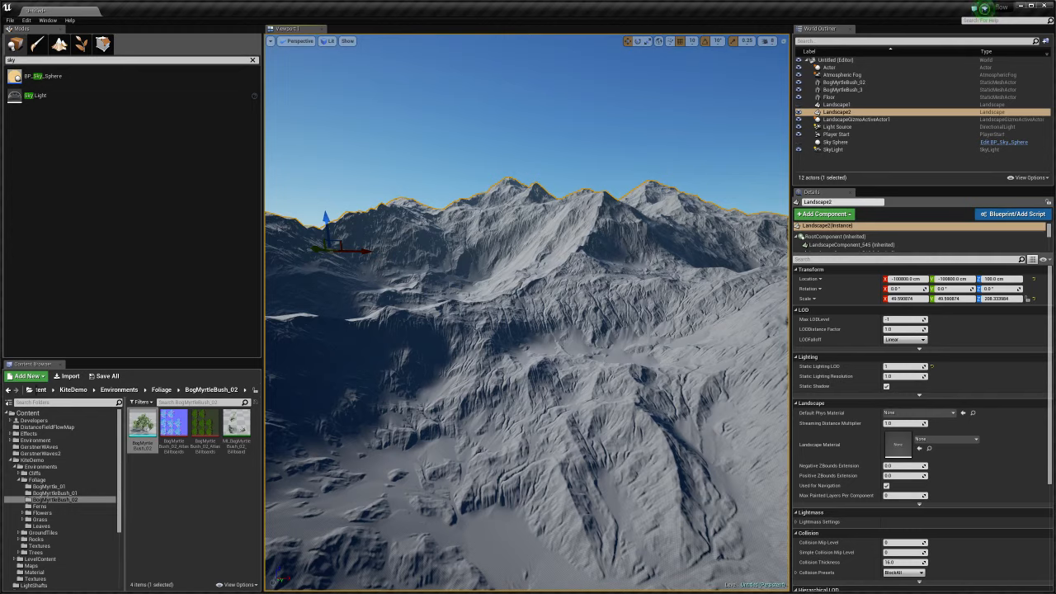
right_click_drag(599, 351, 610, 345)
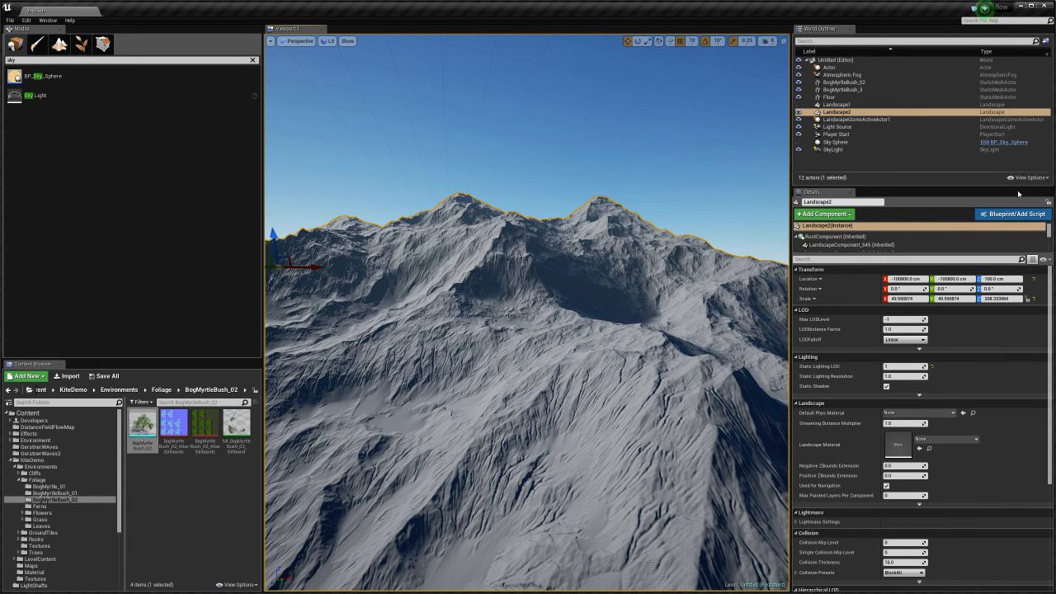
- Switch to World Machine, review the build resolution in Project Settings and dismiss the dialog without changes
key("alt+Tab")
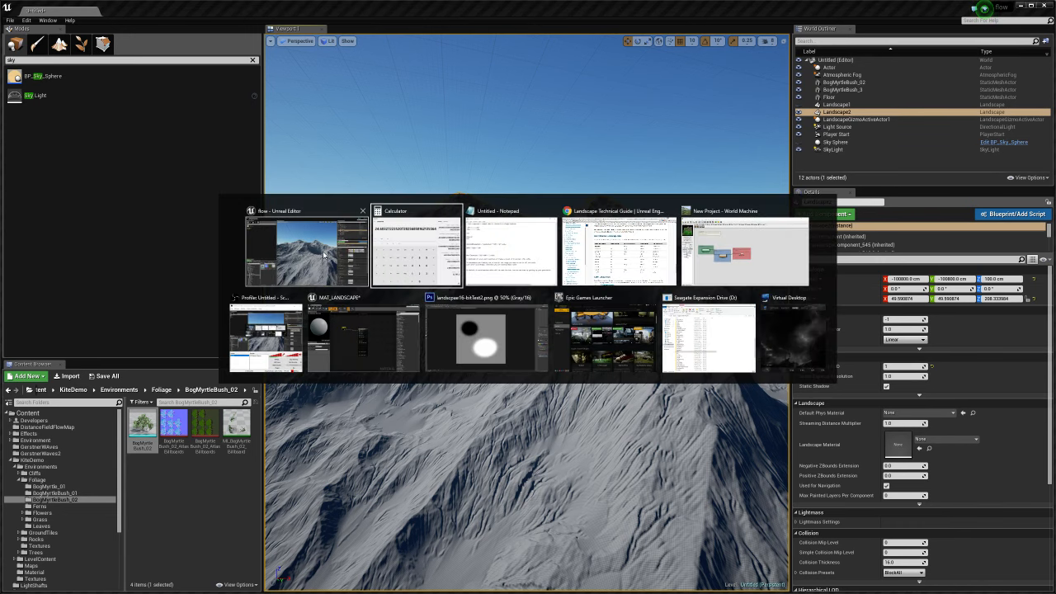
left_click(715, 249)
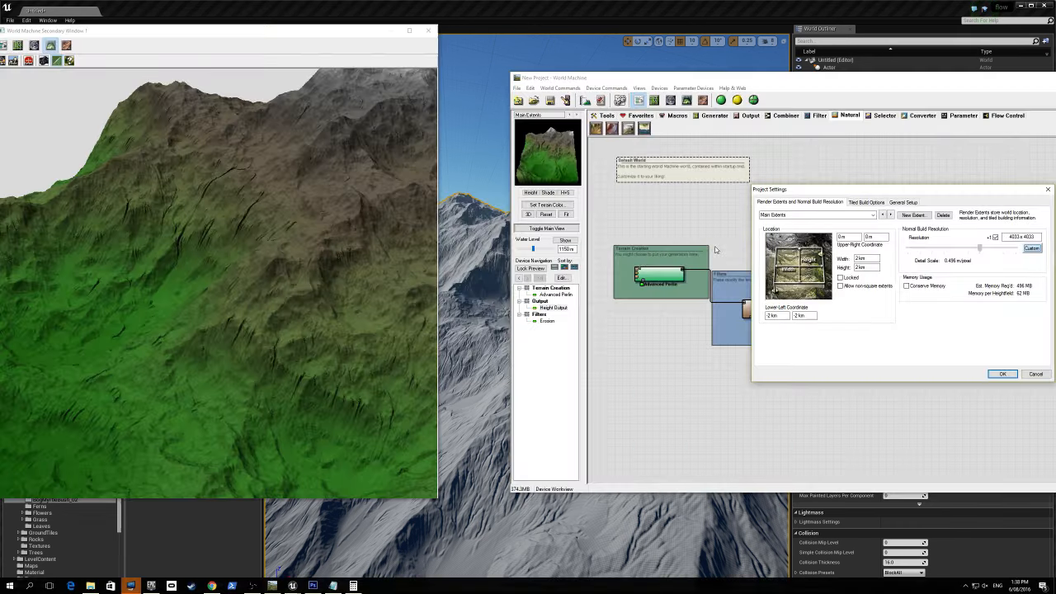
left_click_drag(819, 193, 288, 217)
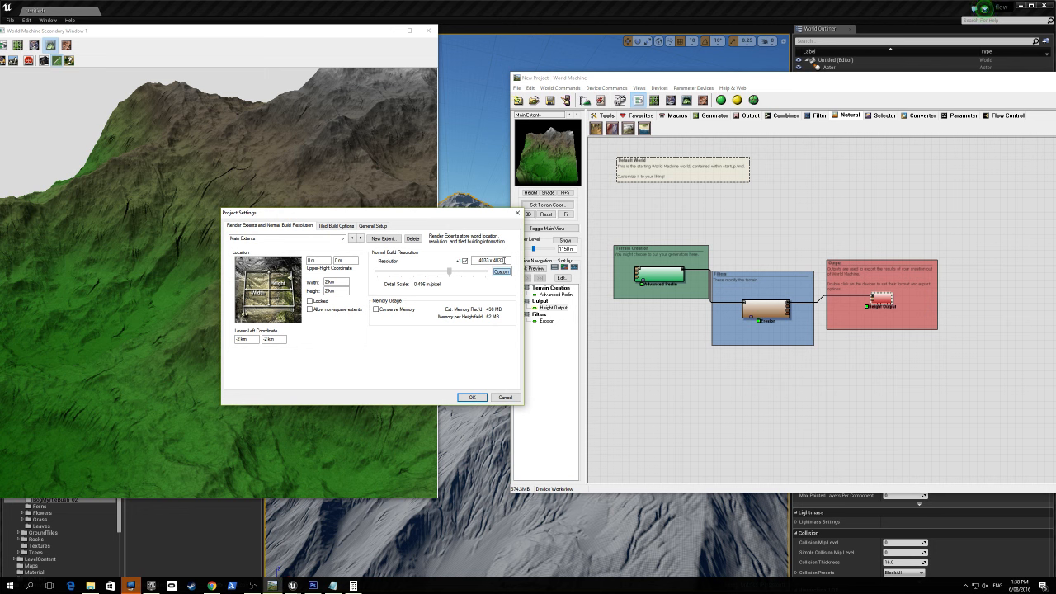
left_click(679, 78)
left_click(507, 398)
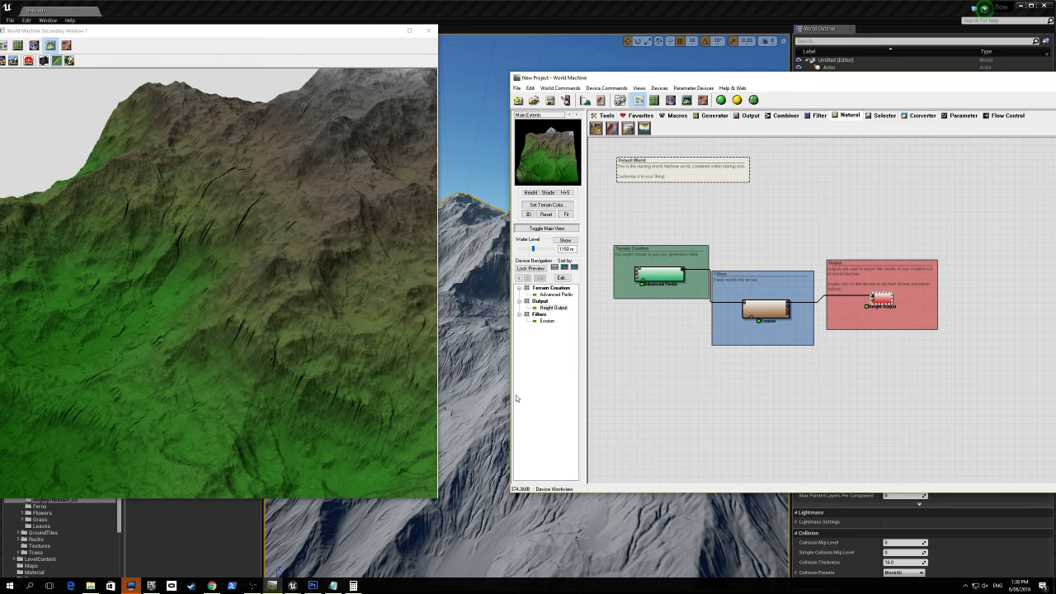
- Place a Normal Map Maker device above the Output group and close the secondary 3D view window
left_click(690, 89)
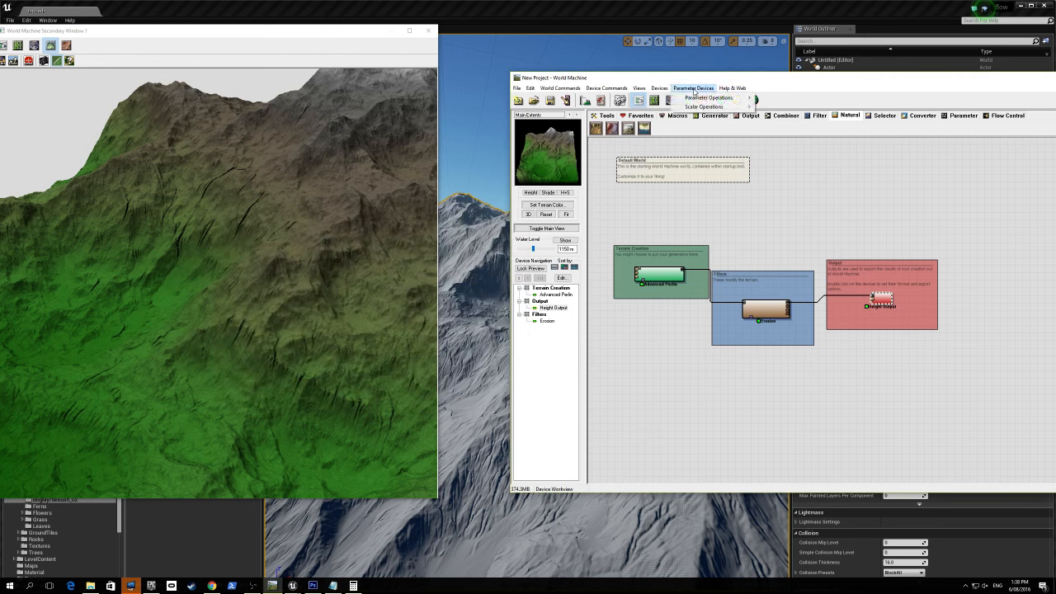
left_click(665, 90)
left_click(711, 115)
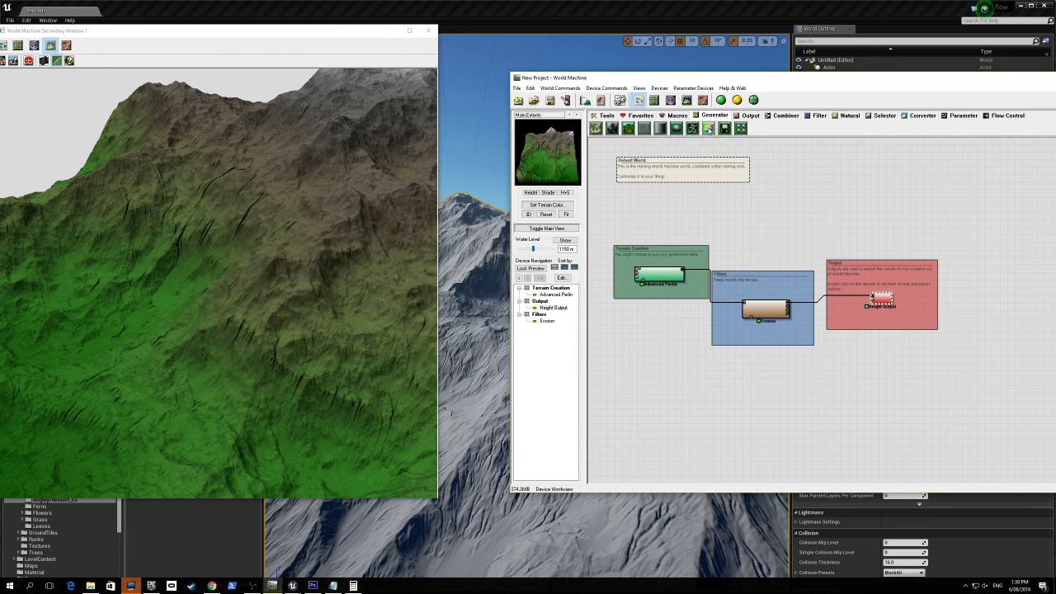
left_click(883, 116)
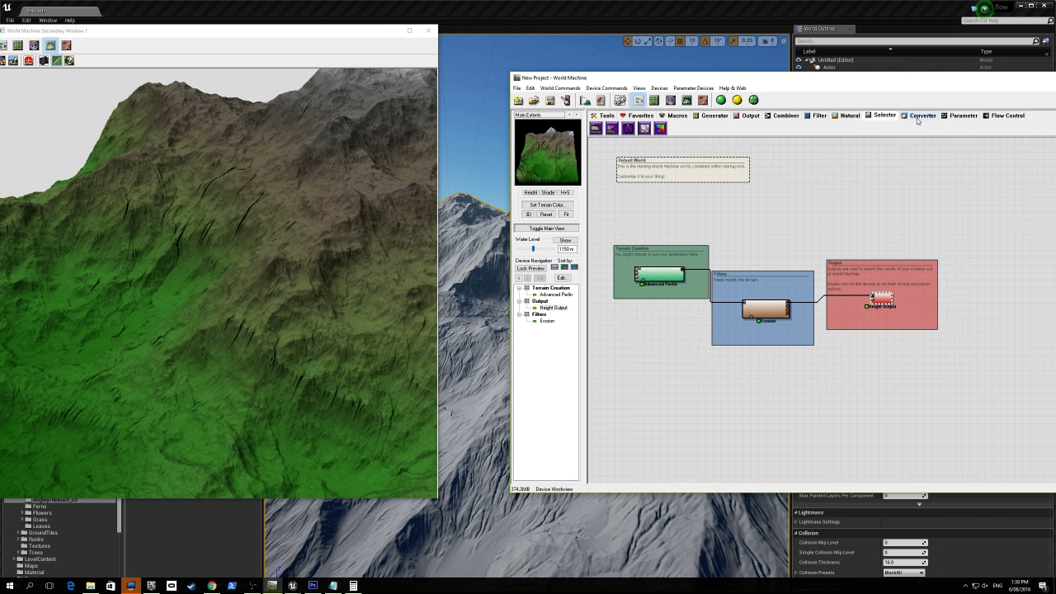
left_click(923, 116)
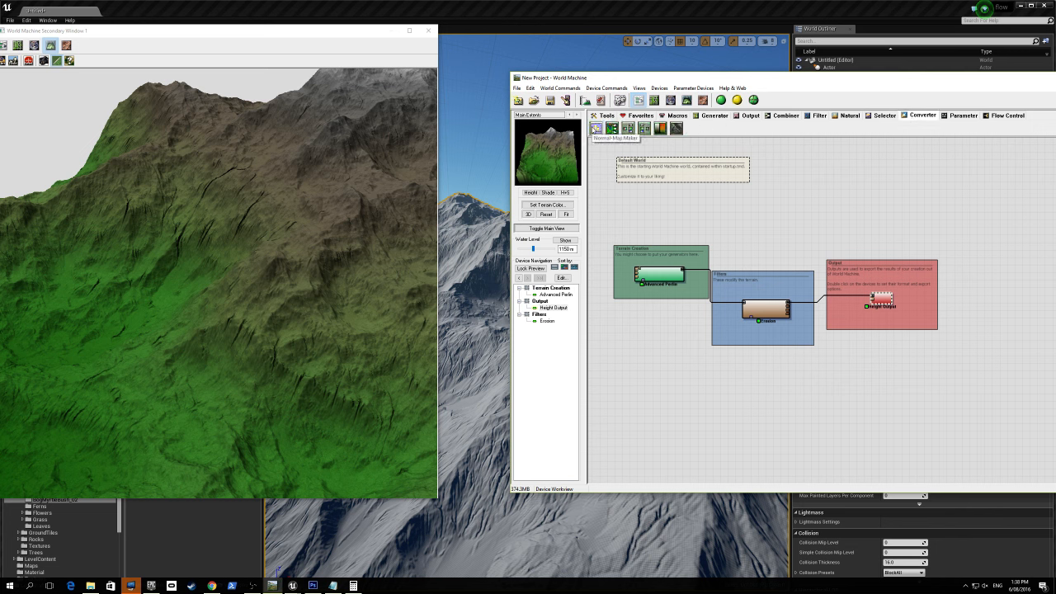
left_click(595, 129)
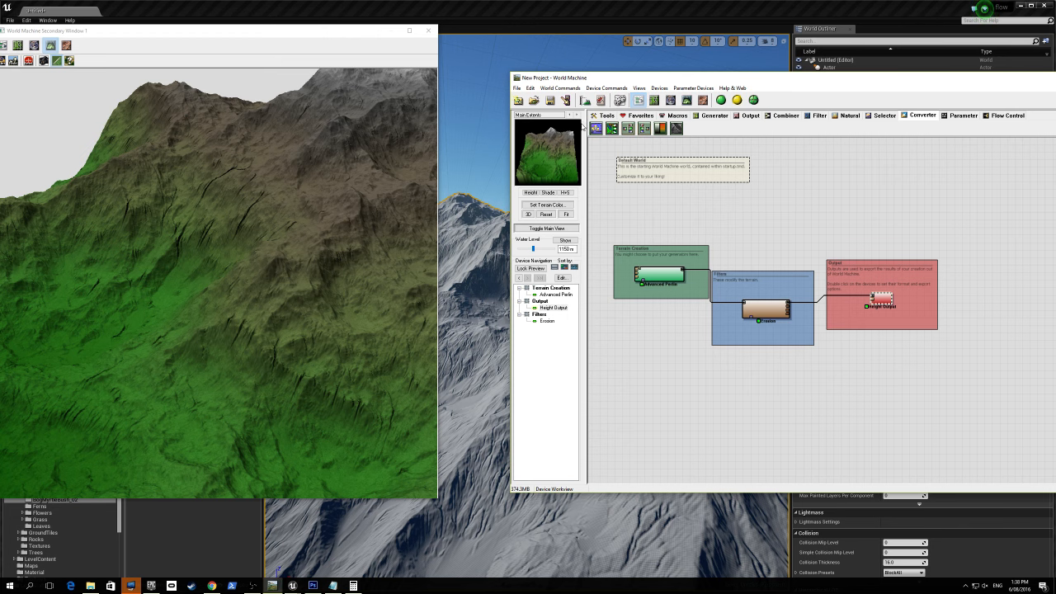
left_click(852, 226)
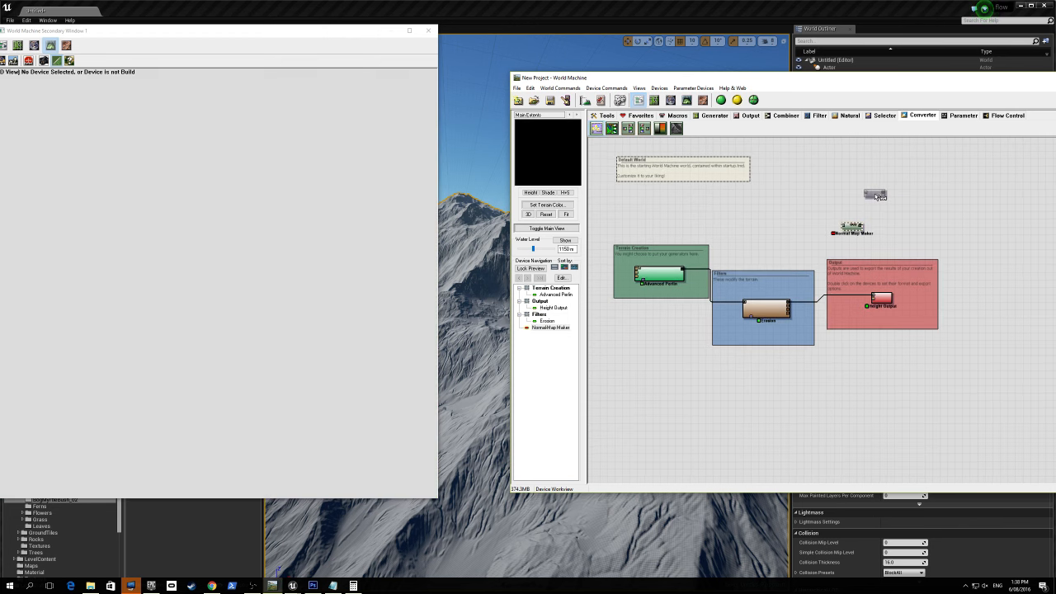
left_click(428, 30)
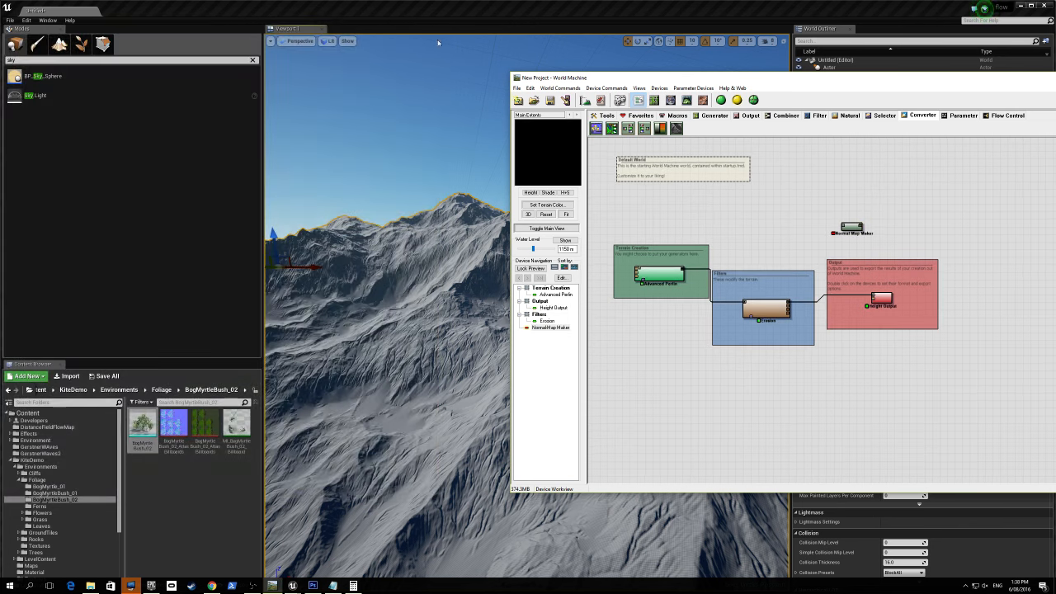
- Connect the Erosion device's primary output to the Normal Map Maker's input
scroll(843, 258, "up", 4)
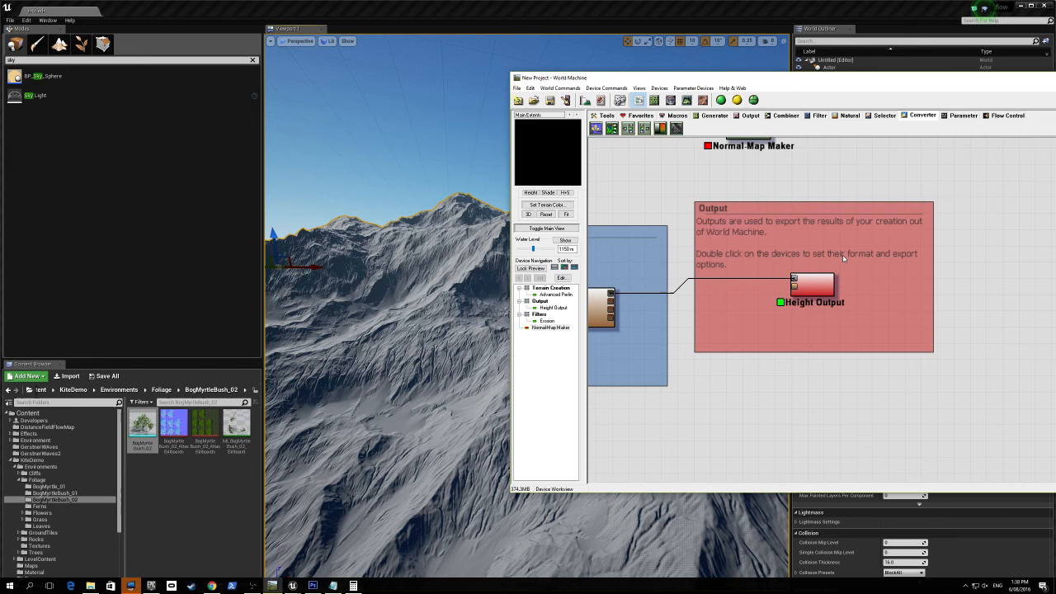
scroll(843, 258, "down", 2)
left_click(782, 309)
left_click_drag(782, 312, 851, 203)
left_click(865, 193)
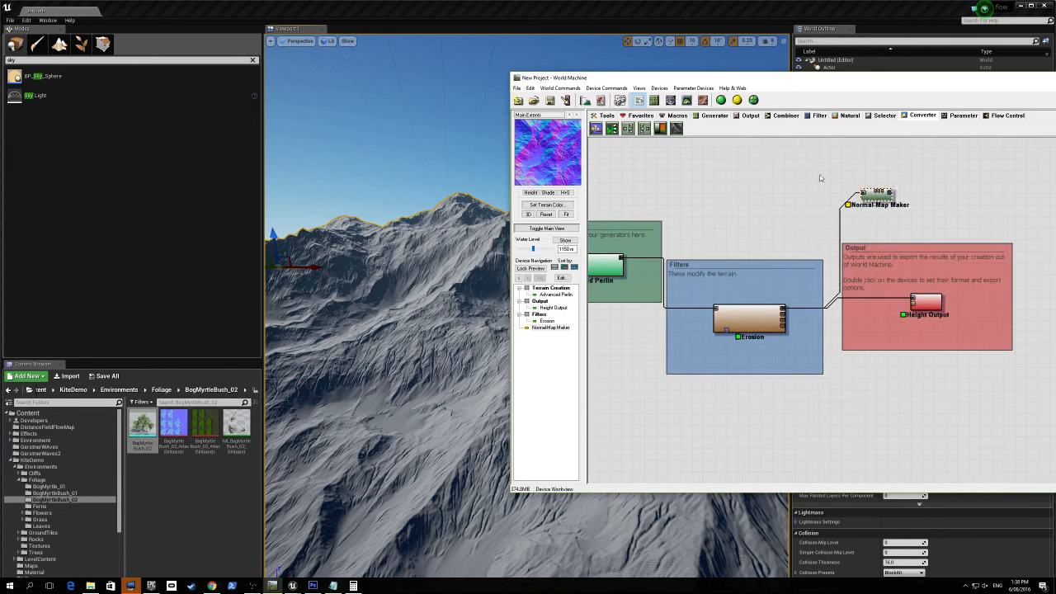
- Place a Bitmap Output device beside the Normal Map Maker in the device graph
left_click_drag(733, 81, 502, 83)
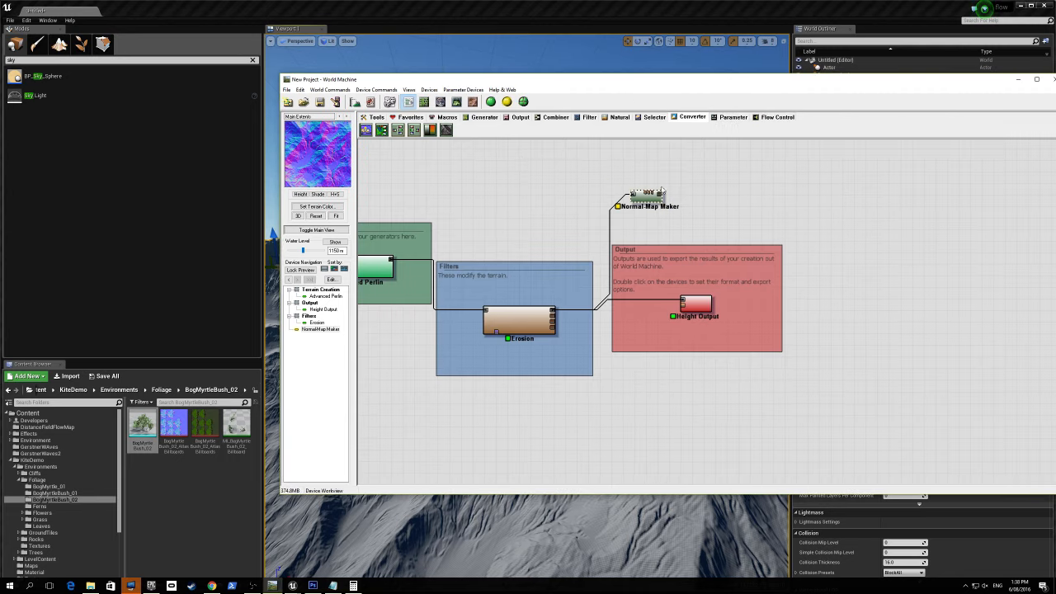
left_click(383, 120)
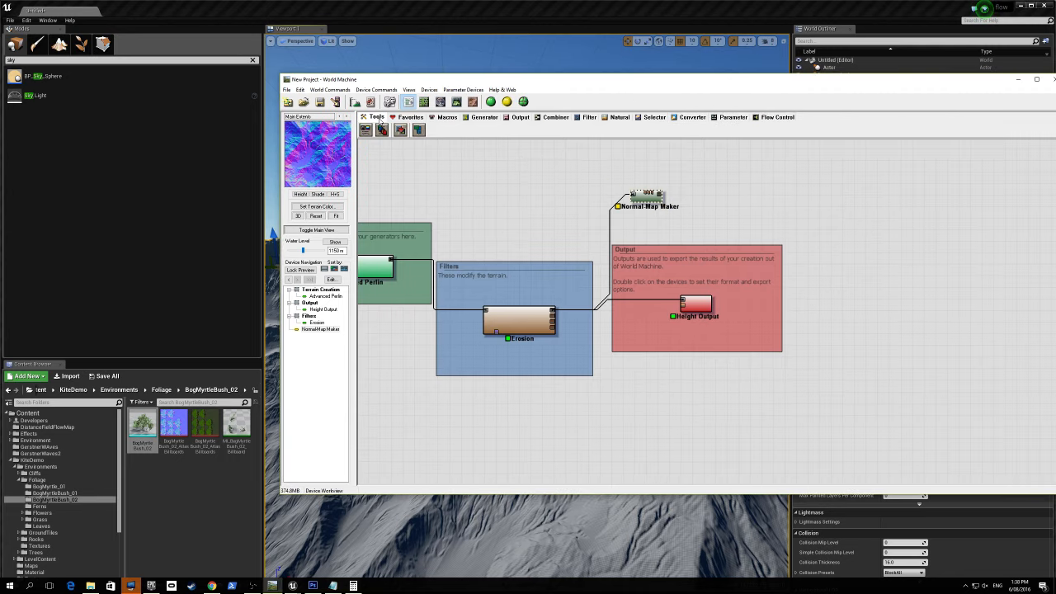
left_click(511, 118)
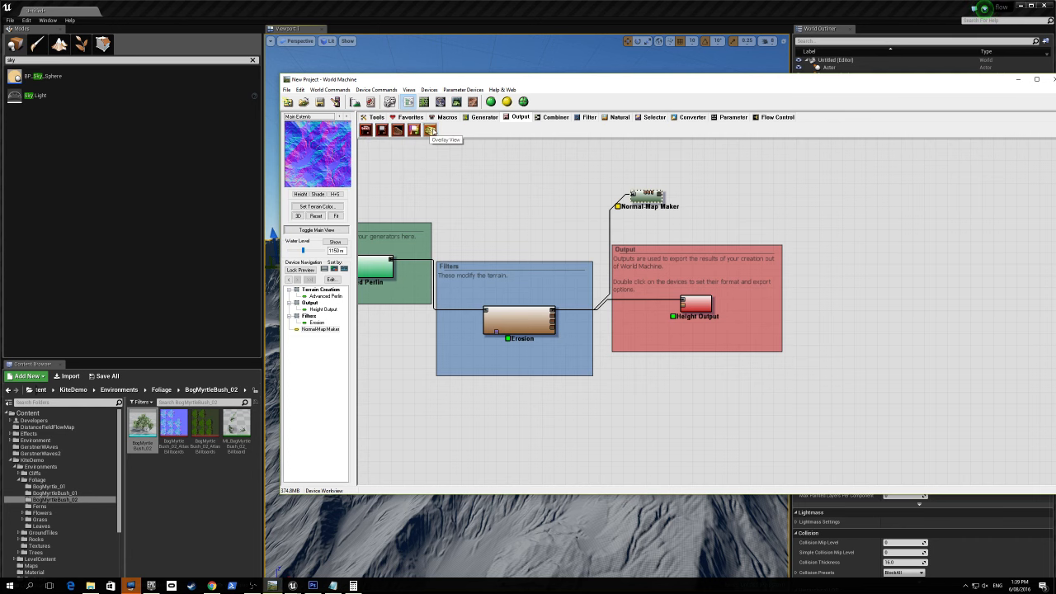
left_click(414, 129)
left_click(743, 203)
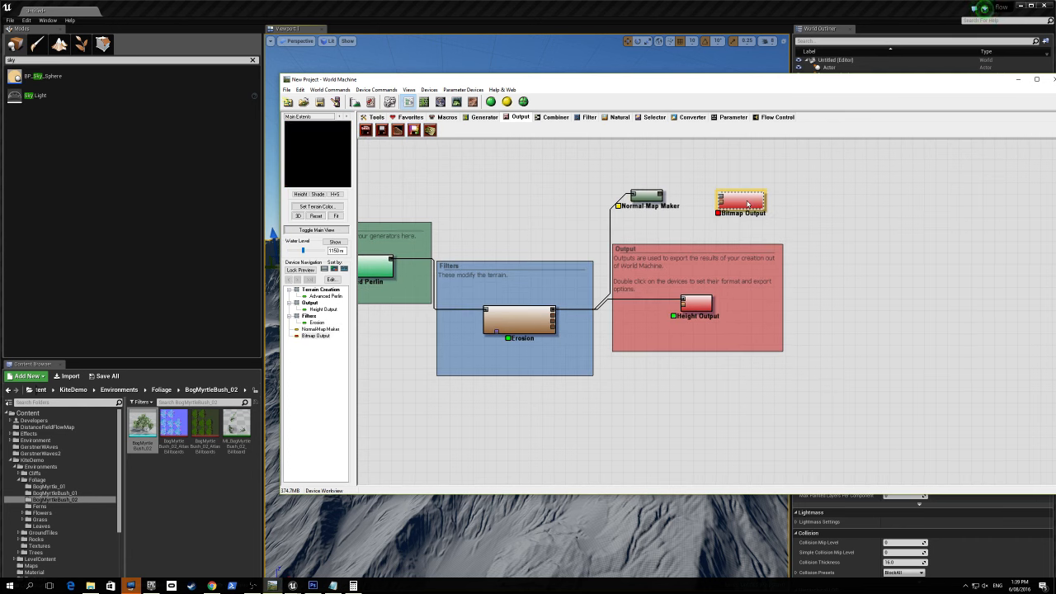
- Set the Bitmap Output's file format to PNG (16bits/channel)
double_click(745, 203)
left_click(678, 285)
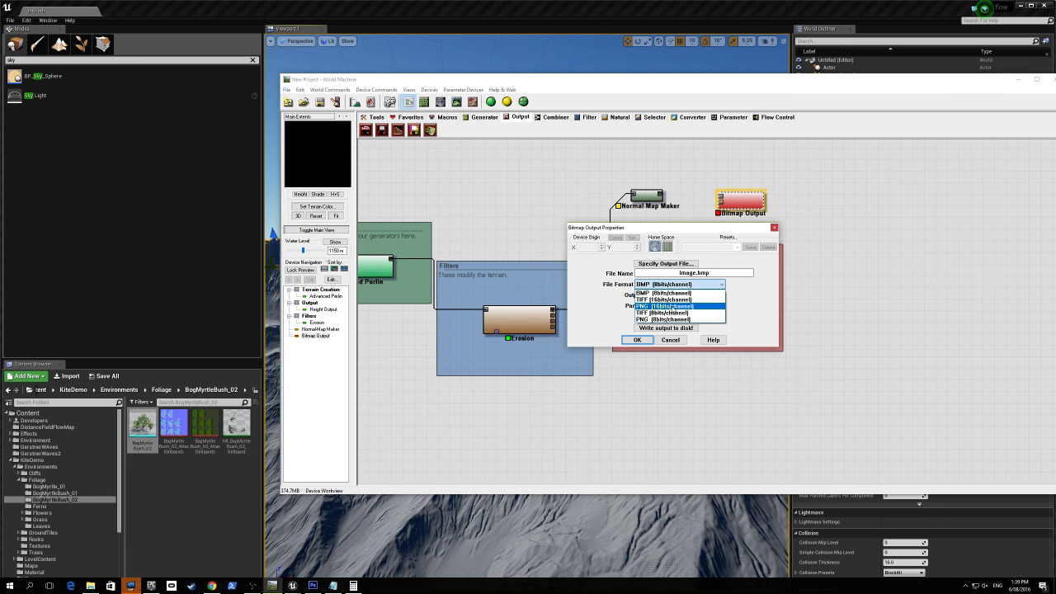
left_click(673, 306)
- Set the Bitmap Output's output file to a PNG image named genericNOrmal in the WorldMachineterrains folder
left_click(683, 264)
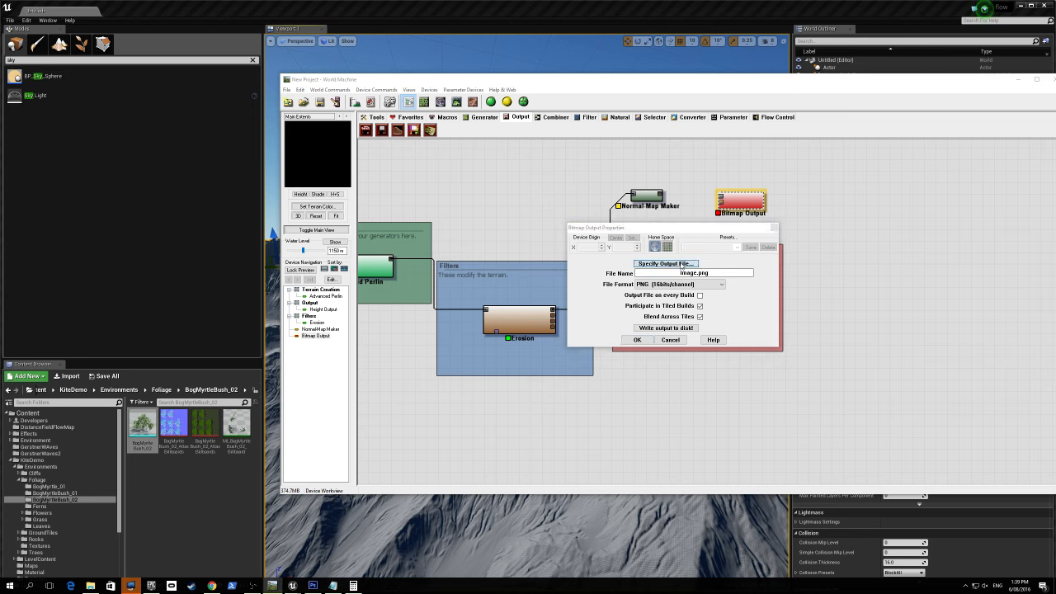
left_click(650, 500)
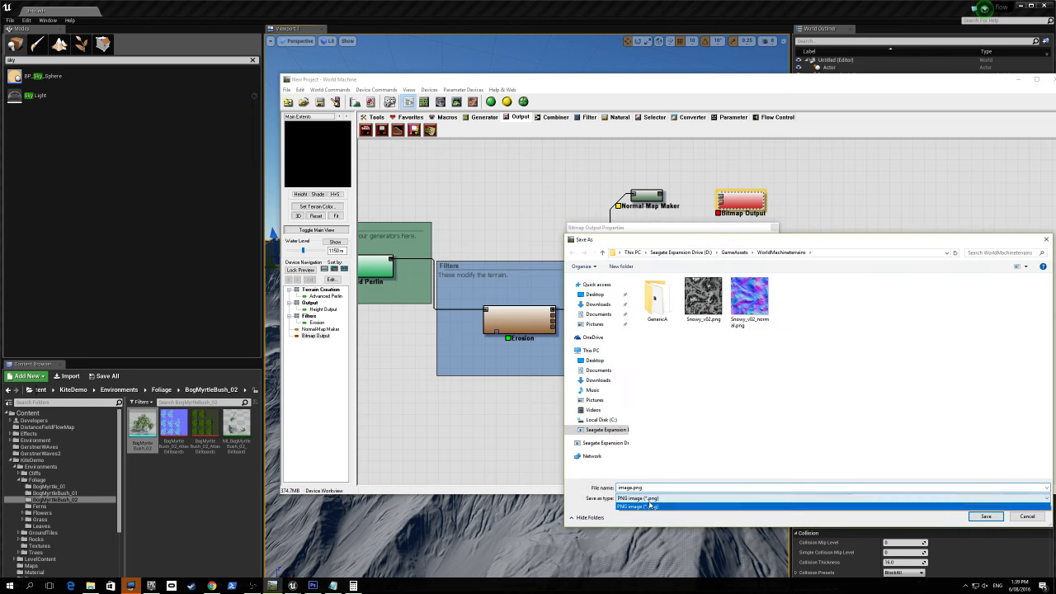
left_click(650, 505)
double_click(655, 486)
type("g")
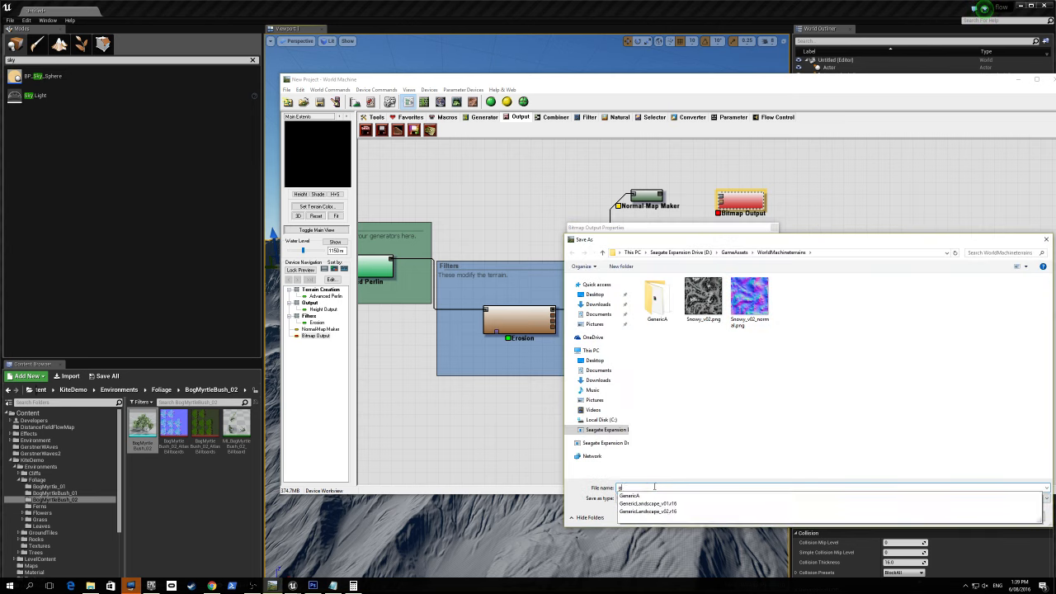
type("enericNOrmal_")
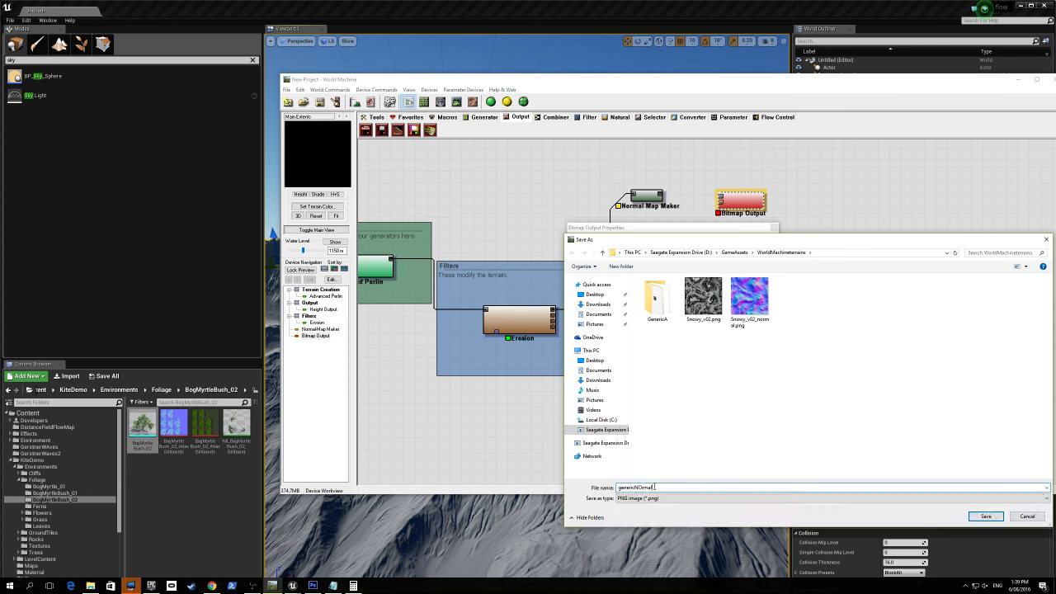
key("BackSpace")
key("Return")
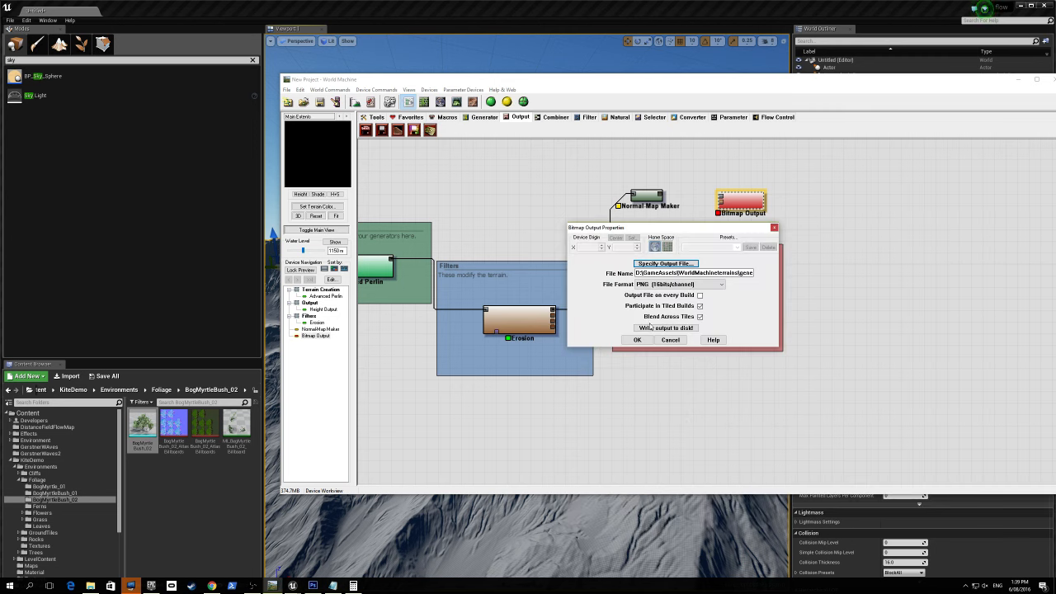
left_click(642, 340)
- Connect the Normal Map Maker's output to the Bitmap Output's input and set the maker's encoding type to R=X, G=Y, B=Z
left_click(656, 196)
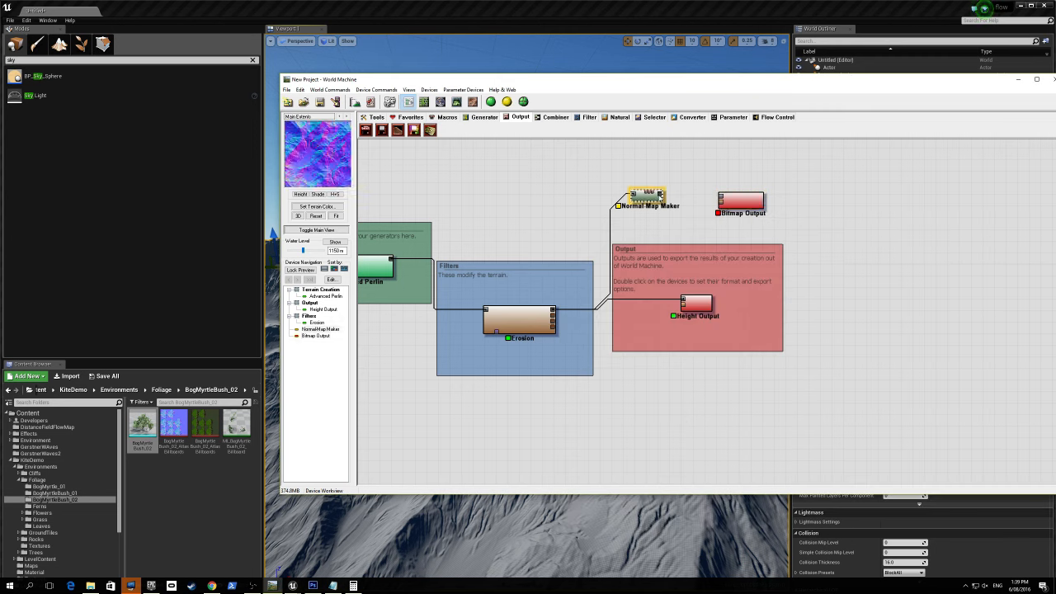
left_click_drag(660, 195, 720, 198)
double_click(642, 198)
left_click(684, 284)
left_click(695, 292)
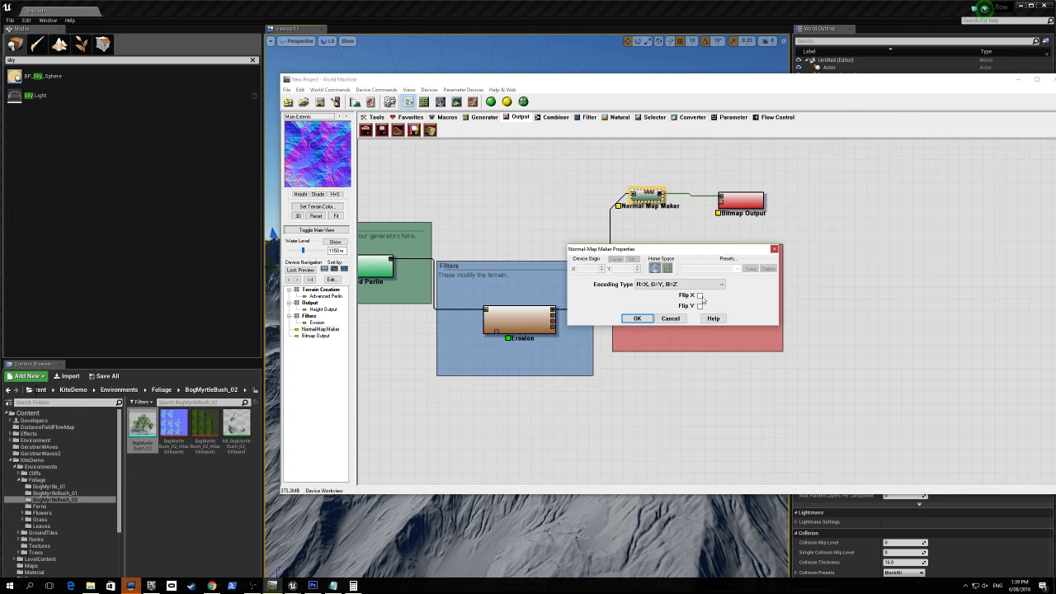
left_click(637, 319)
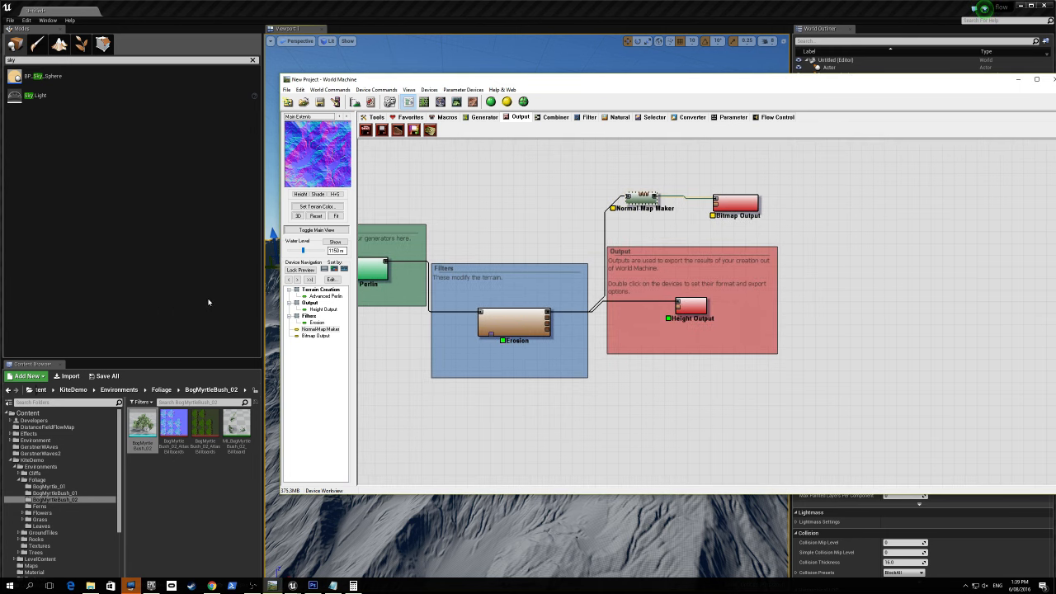
- Shift the Bitmap Output slightly upward in the graph, then build the world and write its normal map to disk
left_click_drag(730, 209, 731, 198)
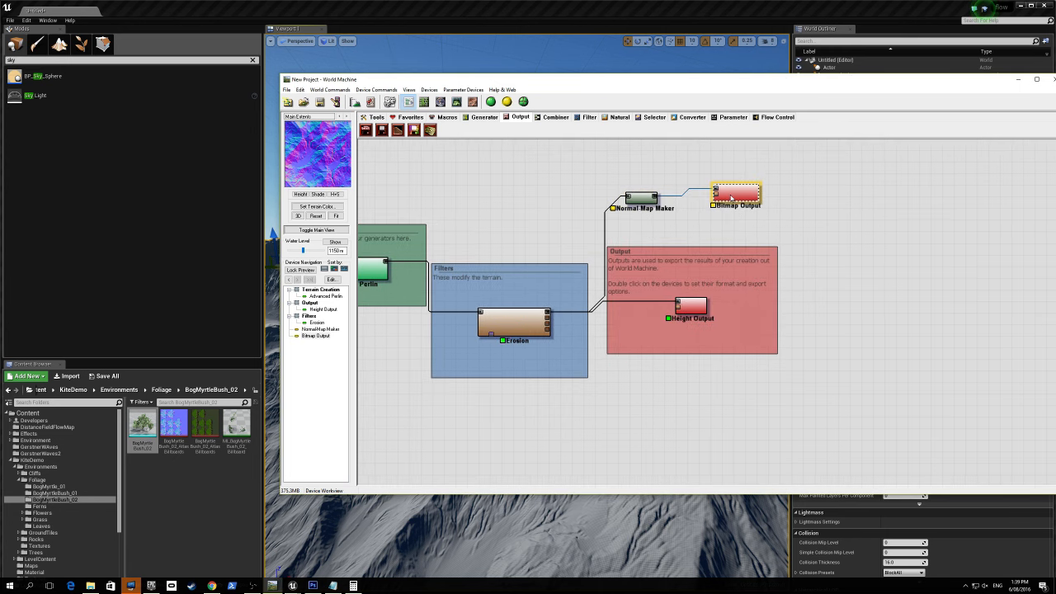
double_click(731, 198)
left_click(660, 327)
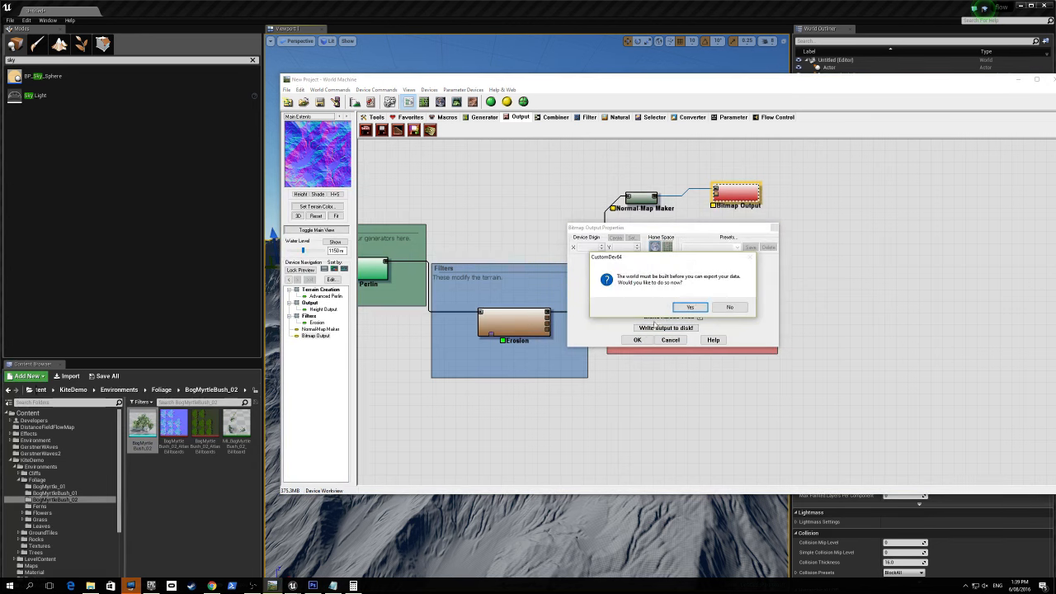
left_click(685, 307)
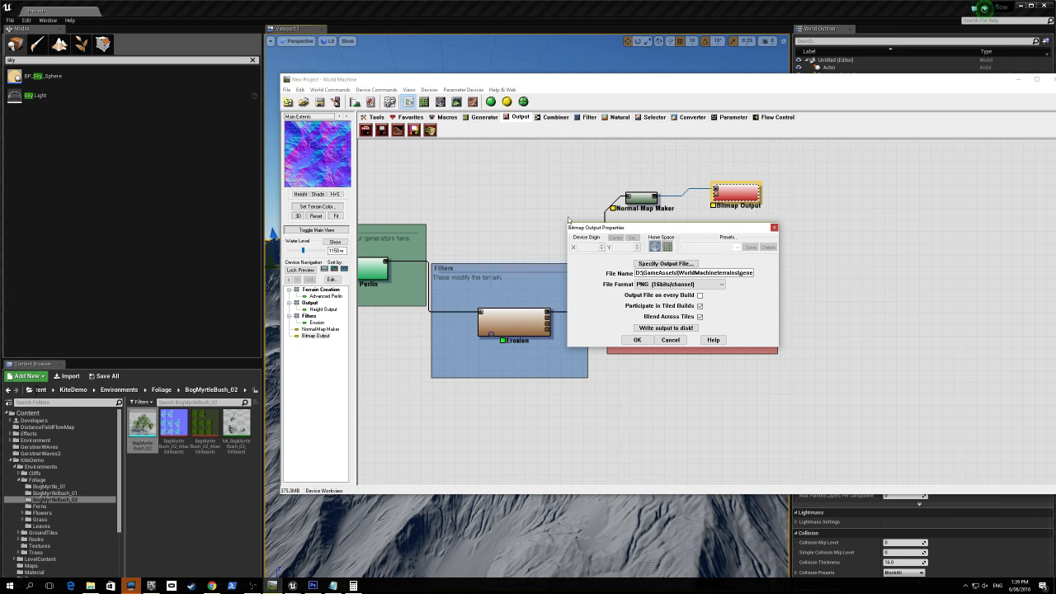
left_click(655, 328)
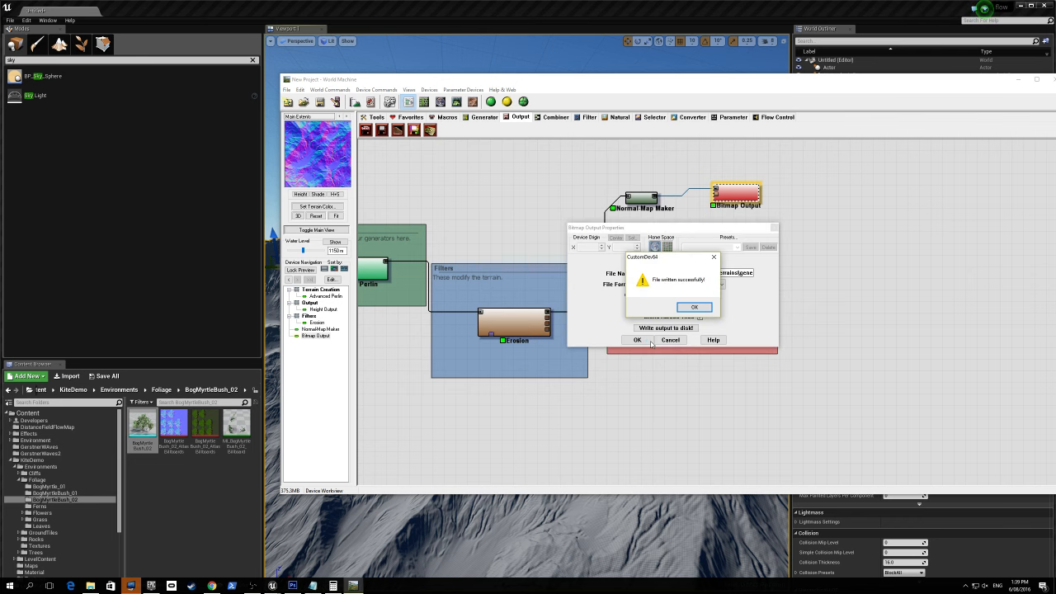
left_click(697, 307)
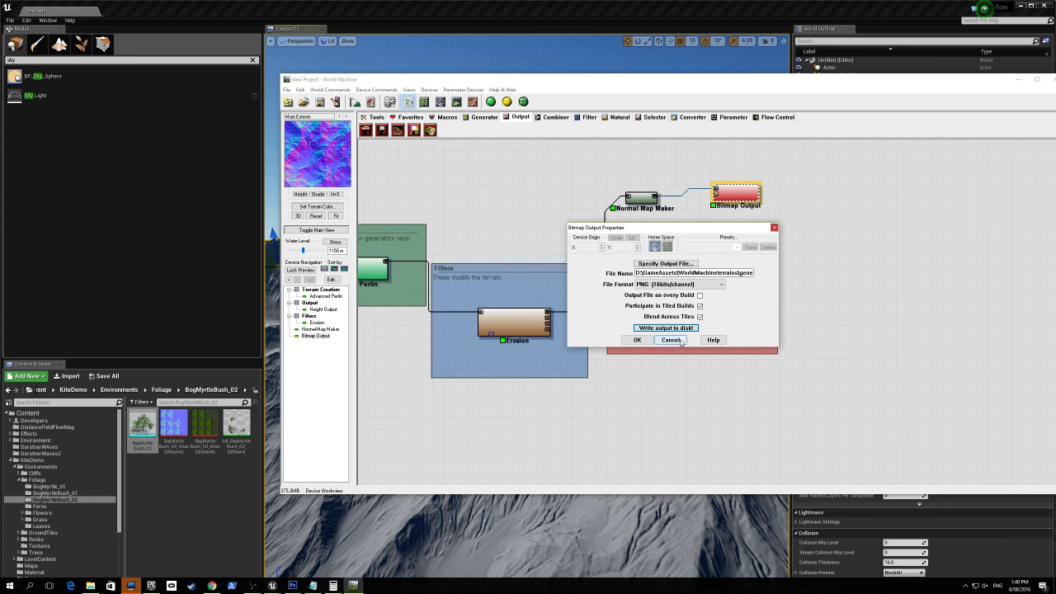
left_click(680, 342)
double_click(735, 193)
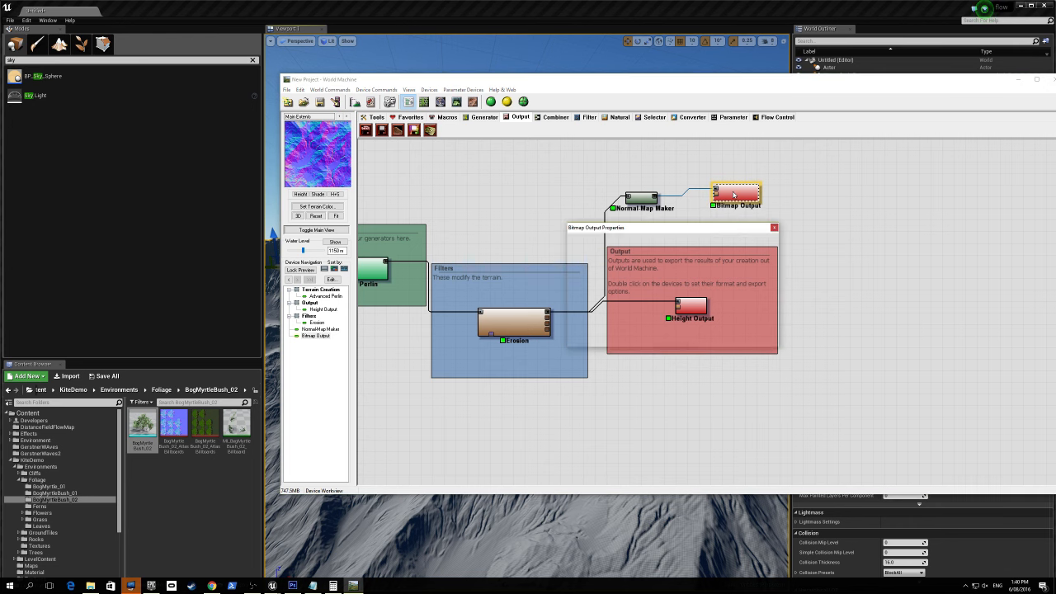
left_click(672, 340)
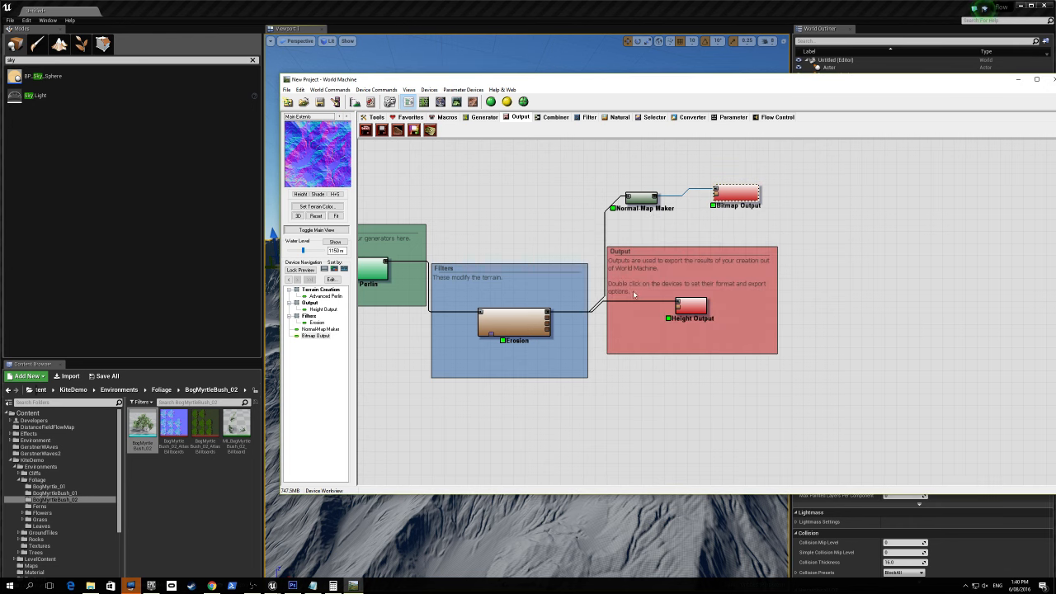
- Set the normal build resolution of the main extents to 4096 in the project world parameters
left_click(328, 89)
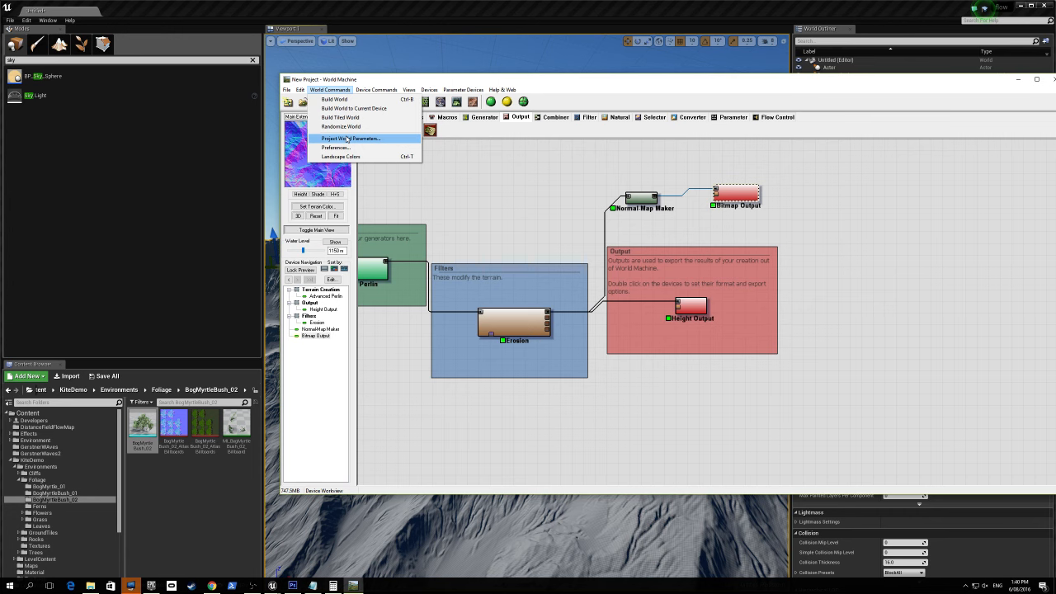
left_click(348, 139)
type("4096")
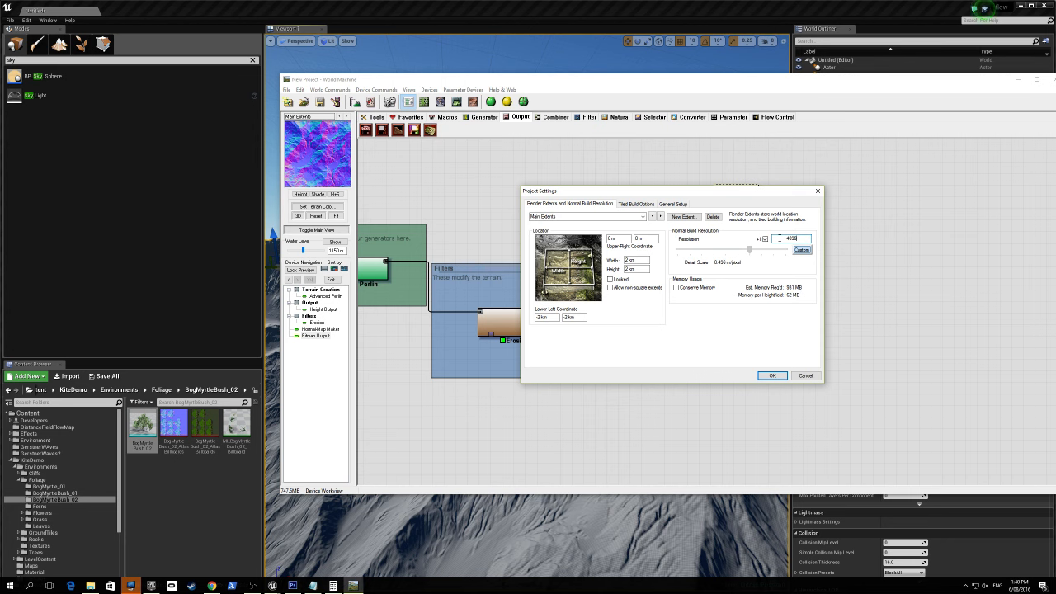
key("Return")
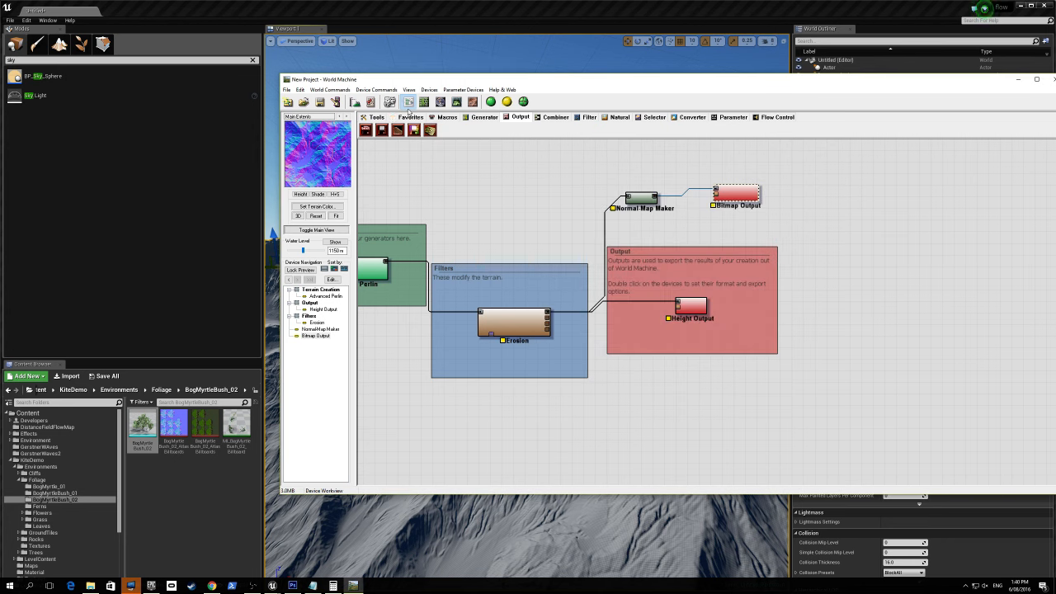
left_click(305, 90)
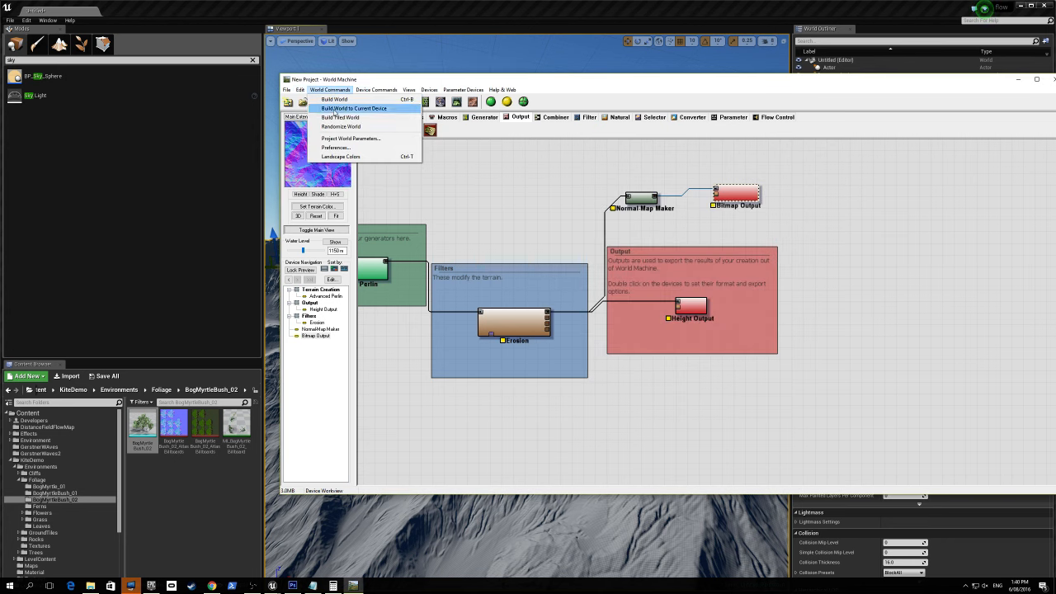
left_click(337, 139)
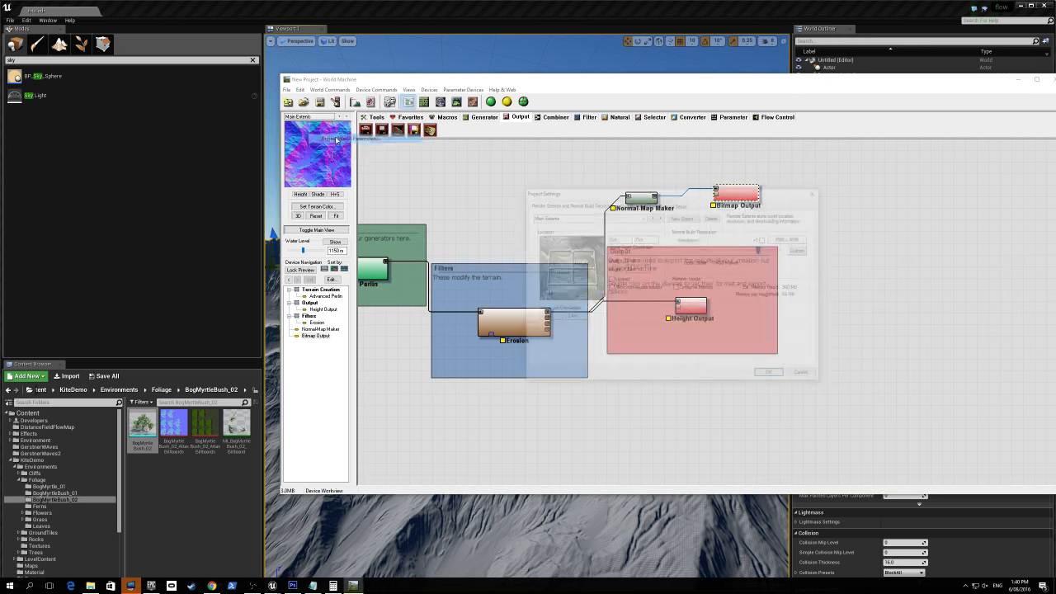
left_click(768, 372)
- Rebuild the world at 4096 resolution and write the Bitmap Output's normal map file to disk again
double_click(736, 194)
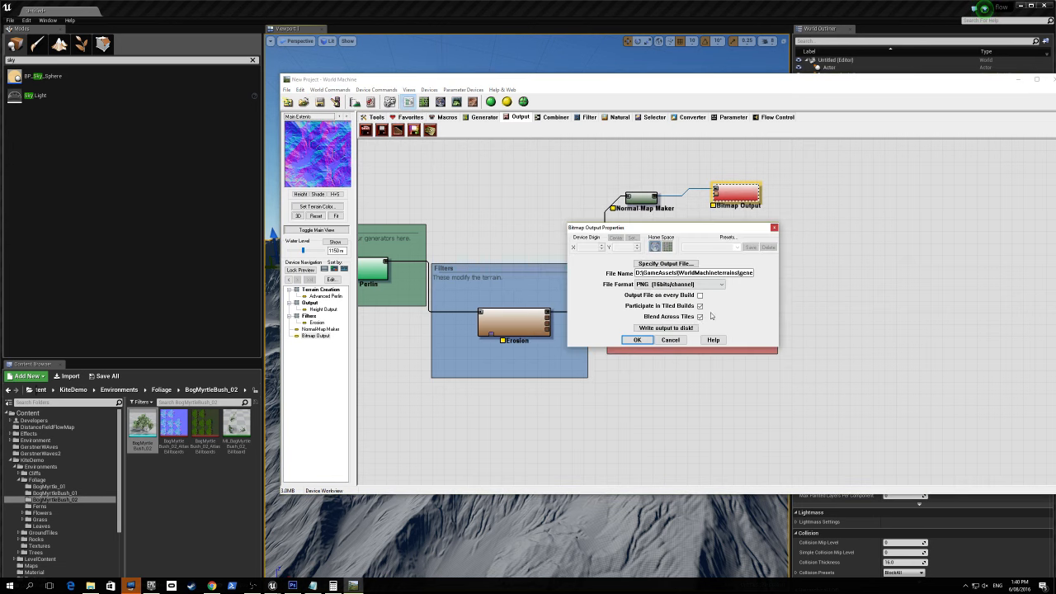
left_click(666, 327)
left_click(685, 311)
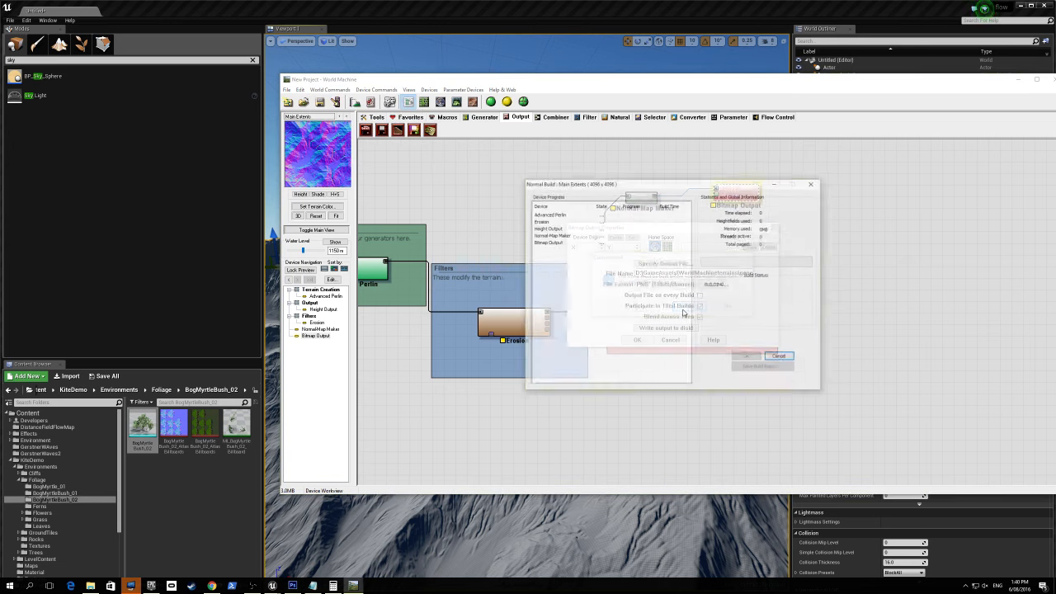